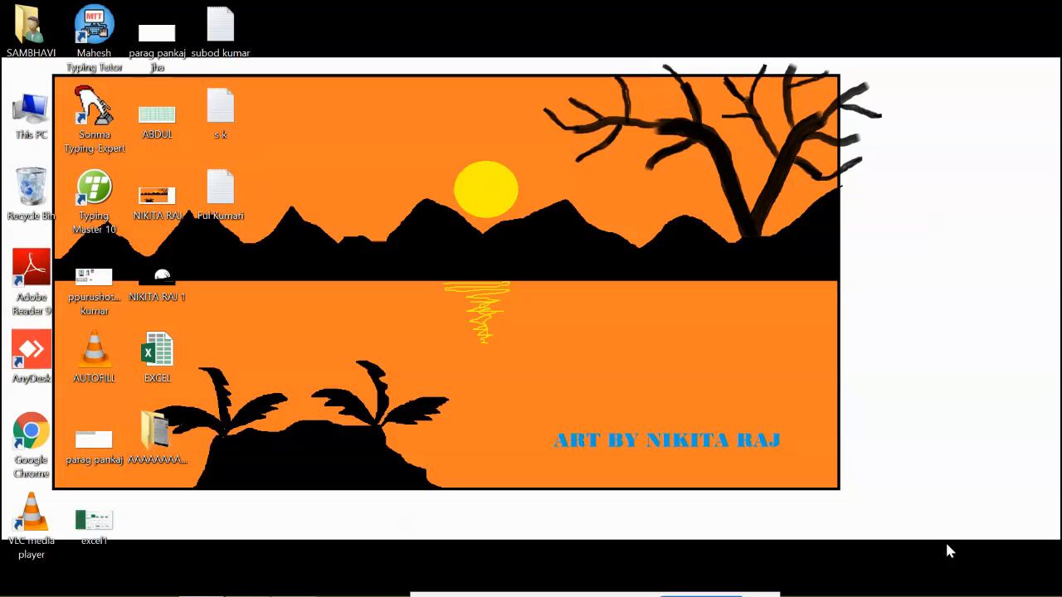
# - Open Excel 2013 and create a blank workbook
pyautogui.press('super')
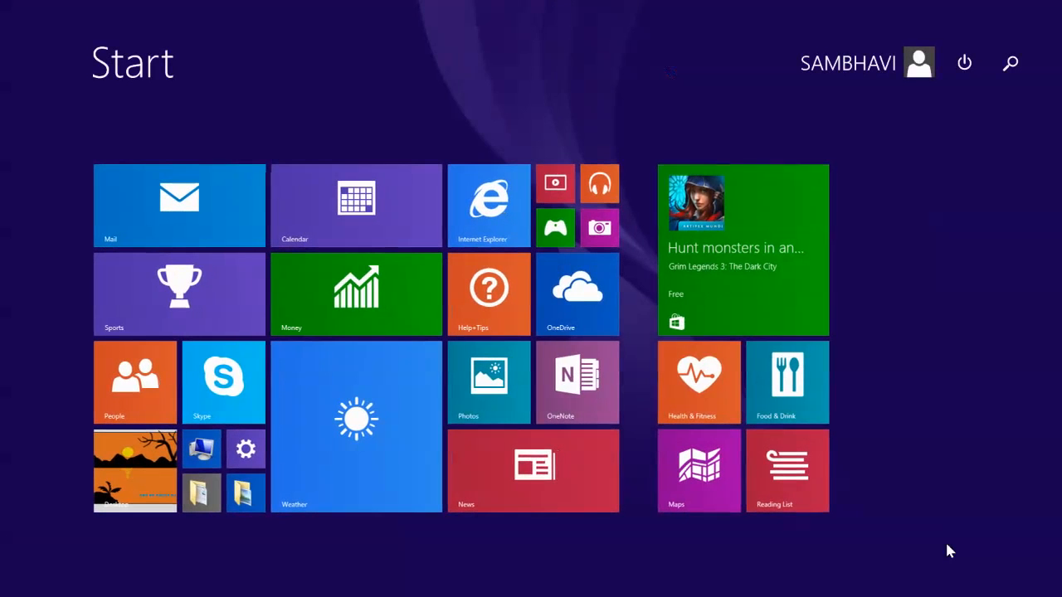
pyautogui.write('excel 2013')
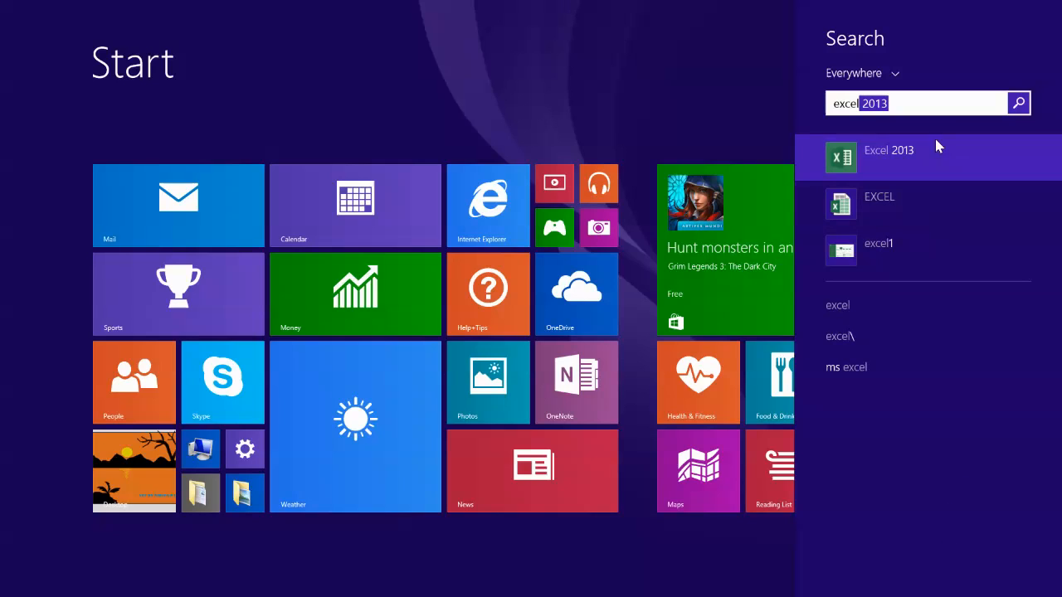
pyautogui.click(987, 166)
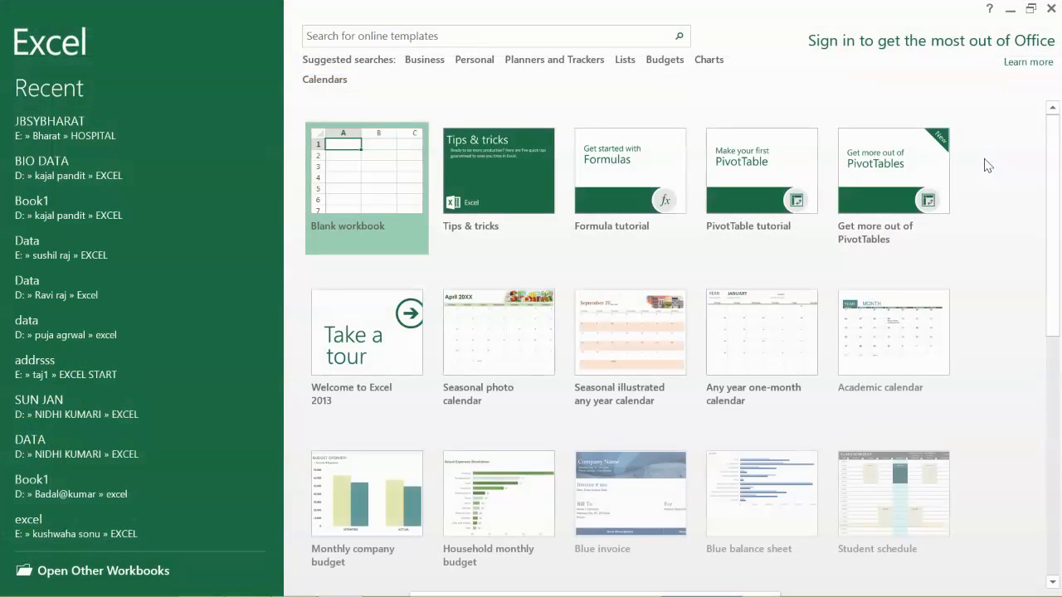
pyautogui.press('Return')
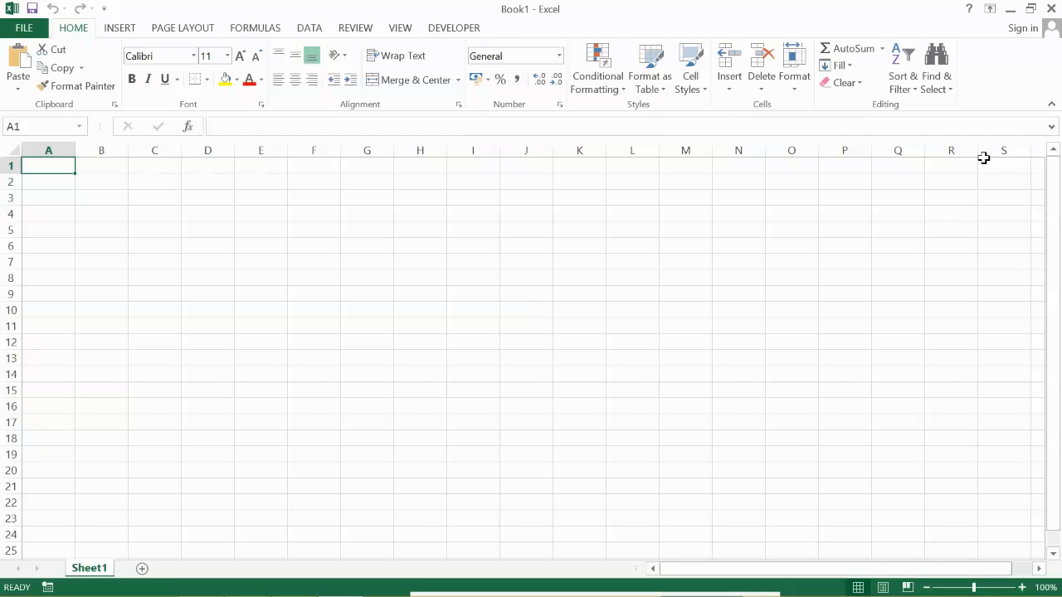
# - Increase the font size of the entire worksheet to 20
pyautogui.hotkey('ctrl', 'a')
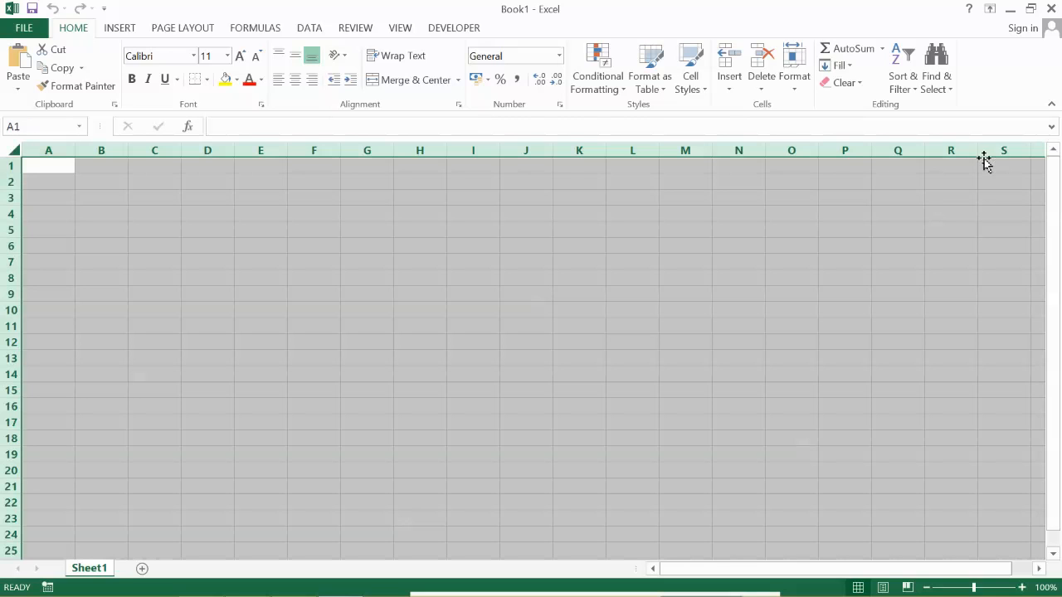
pyautogui.click(239, 59)
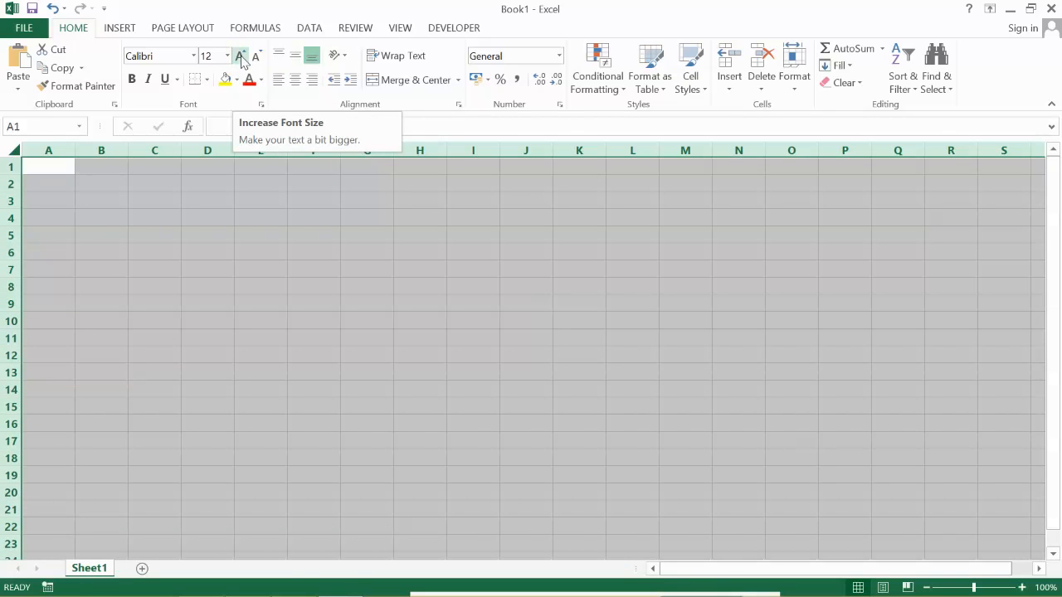
pyautogui.click(240, 58)
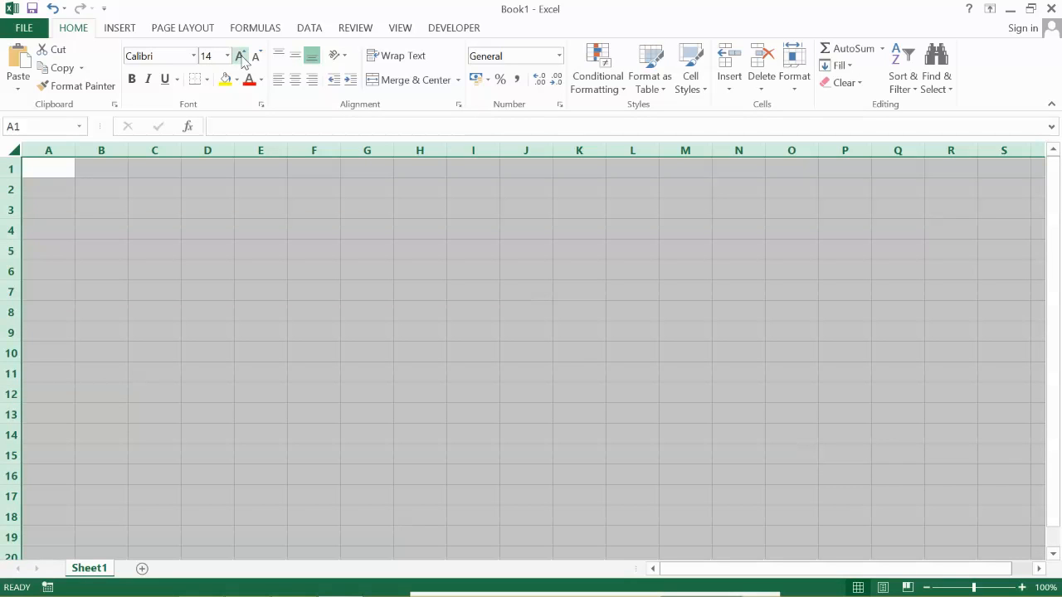
pyautogui.click(242, 58)
pyautogui.click(241, 58)
pyautogui.click(241, 58)
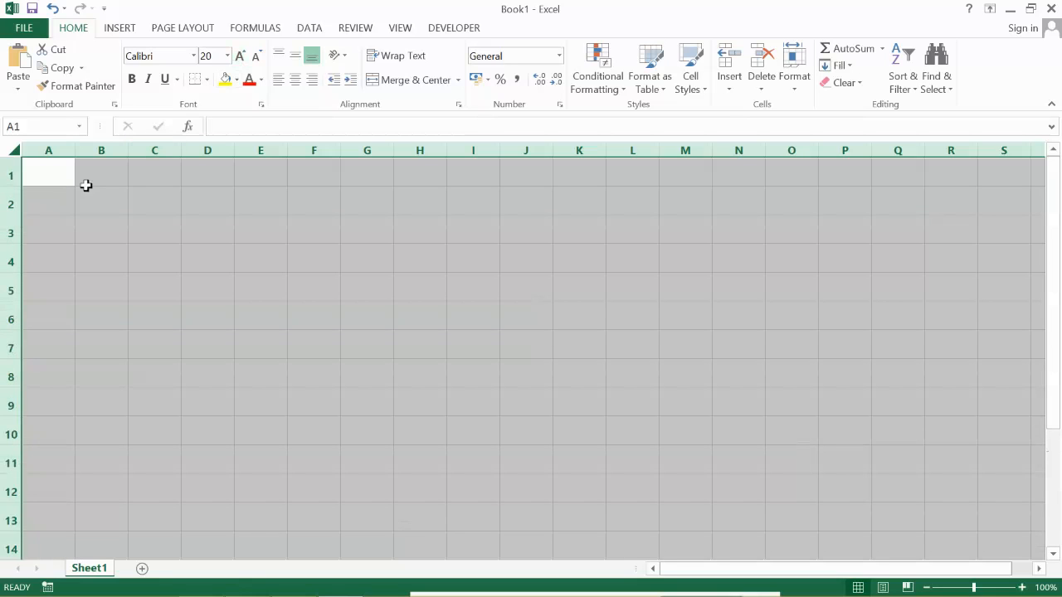
# - Enter the column headings No1, No2 and Add in cells A1 to C1
pyautogui.click(51, 178)
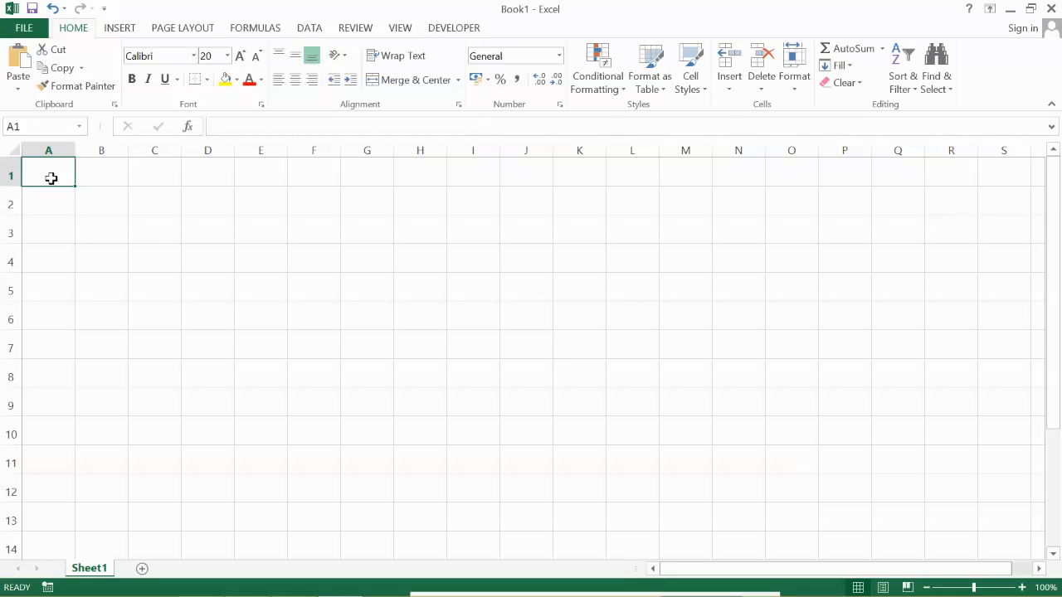
pyautogui.write('No1')
pyautogui.press('Tab')
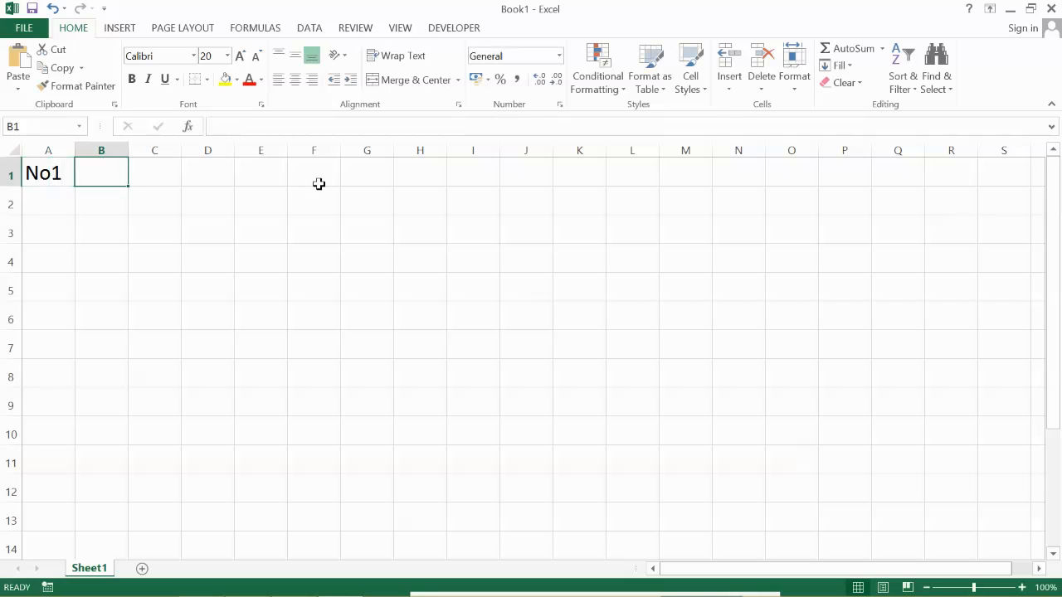
pyautogui.write('No2')
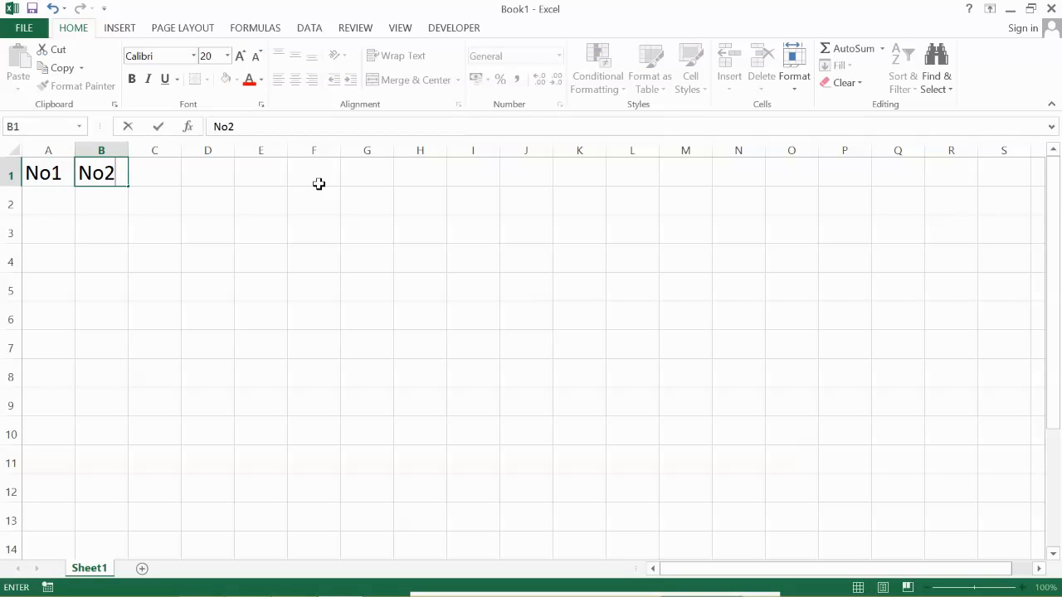
pyautogui.press('Tab')
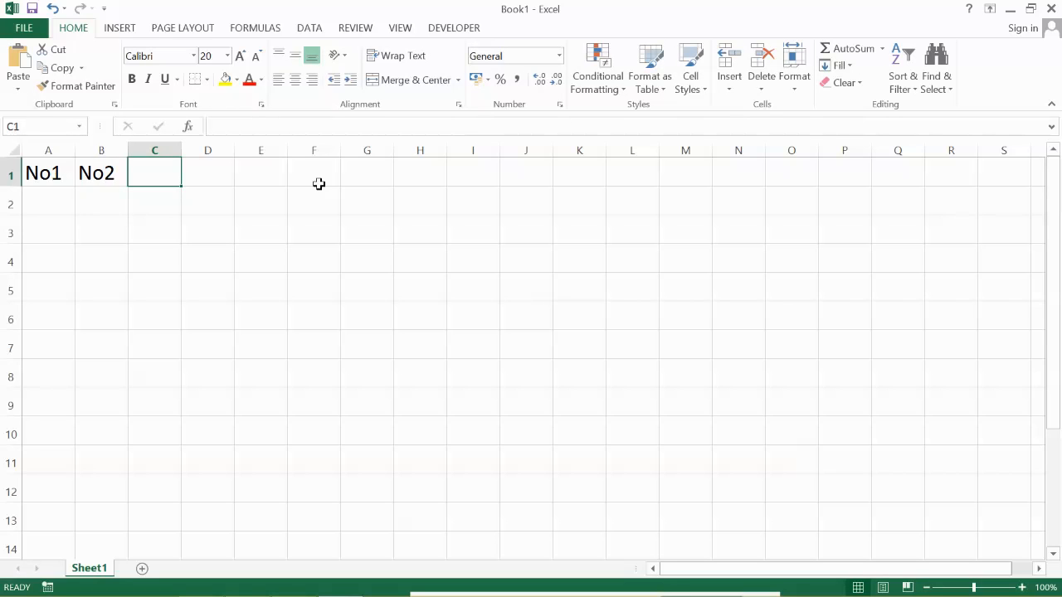
pyautogui.write('Add')
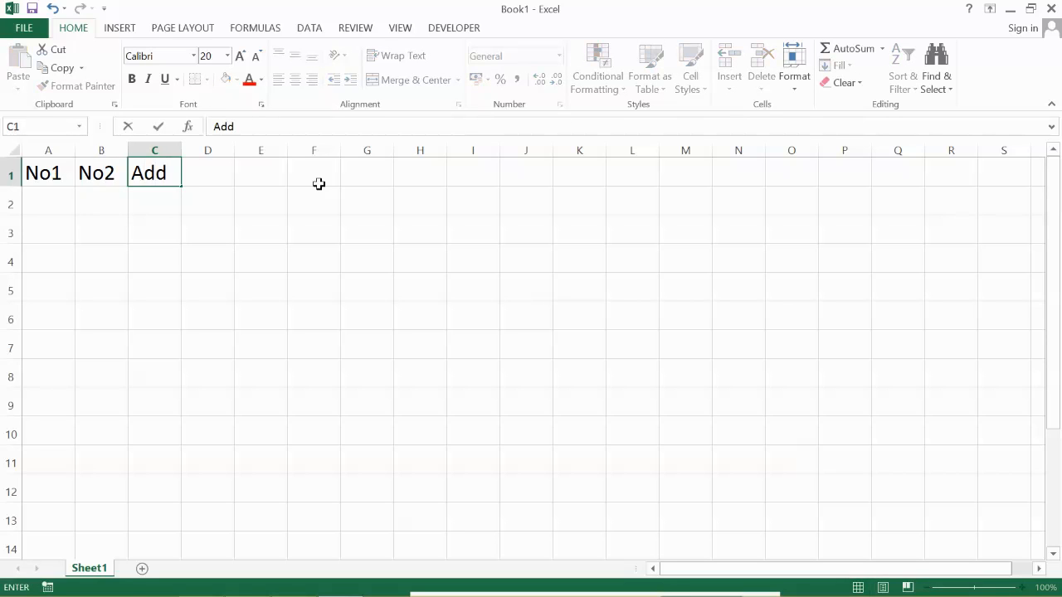
pyautogui.press('Return')
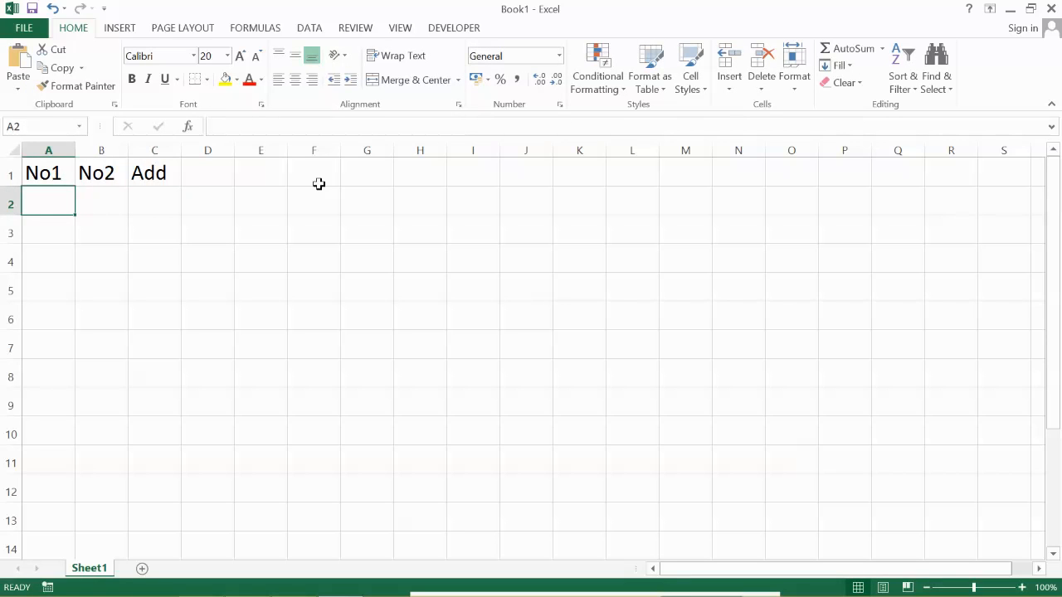
# - Enter the sample numbers 10 in cell A2 and 15 in cell B2
pyautogui.write('10')
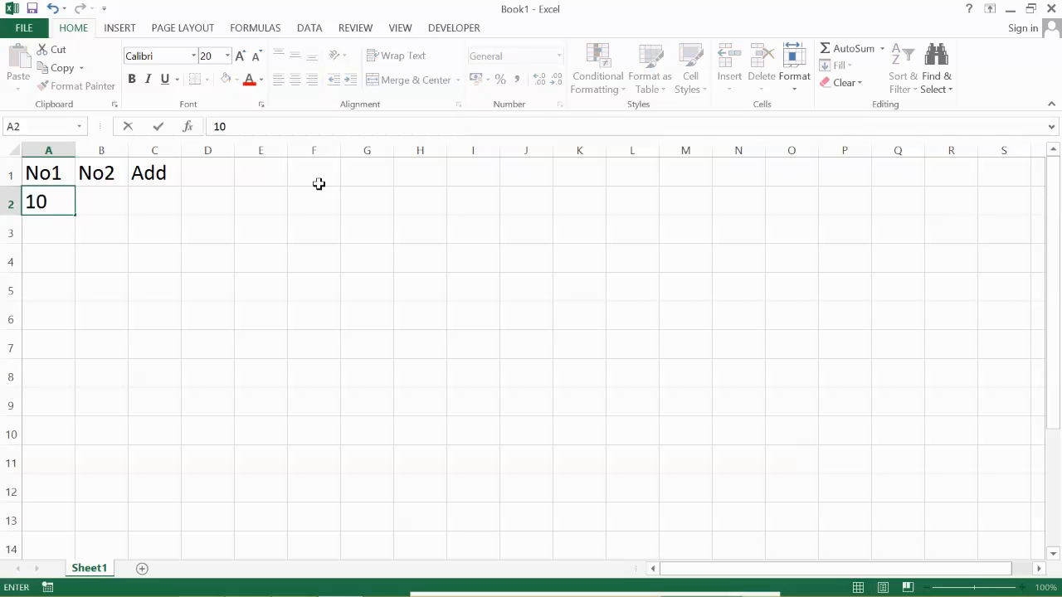
pyautogui.press('Tab')
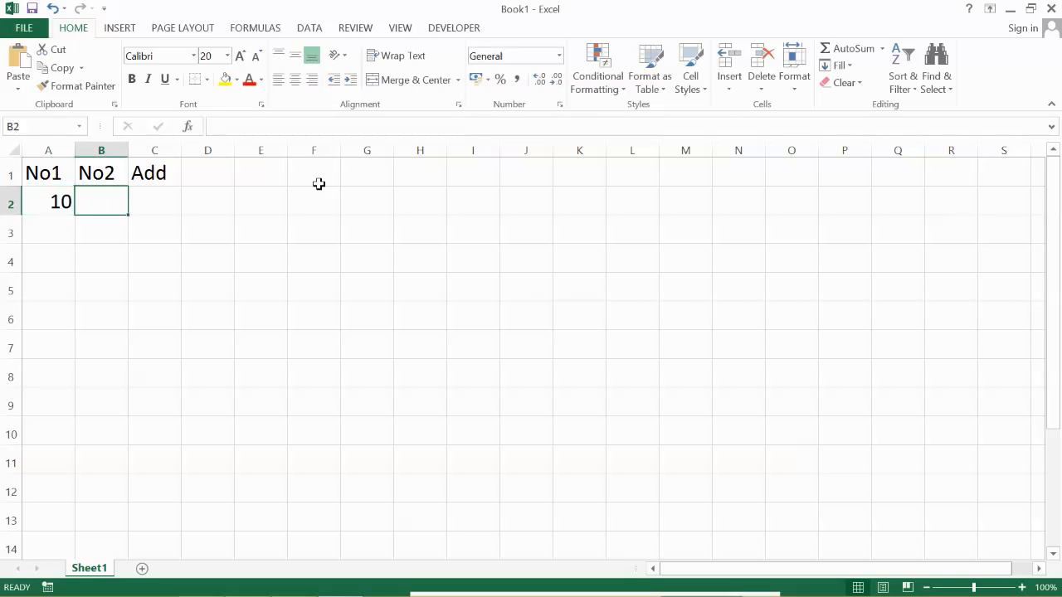
pyautogui.write('15')
pyautogui.press('Tab')
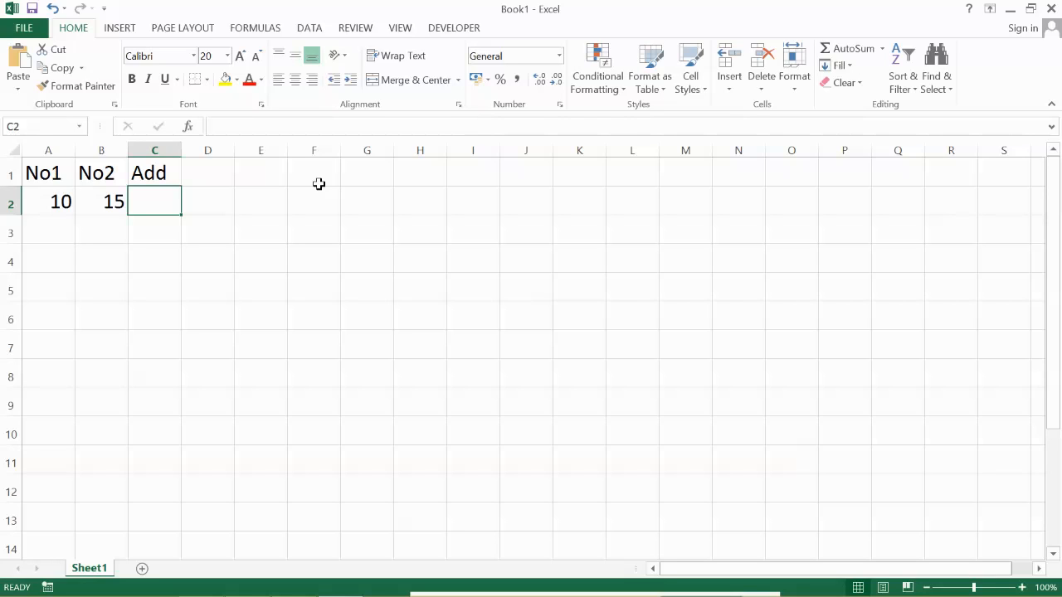
# - Add the two numbers in cell C2 with the formula =a2+b2
pyautogui.write('=')
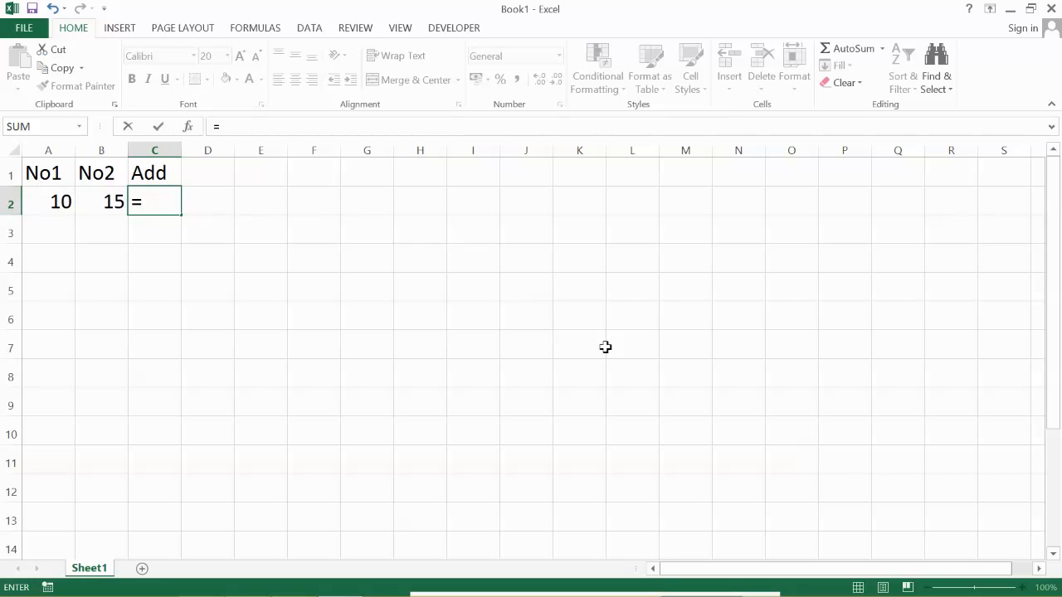
pyautogui.write('a2')
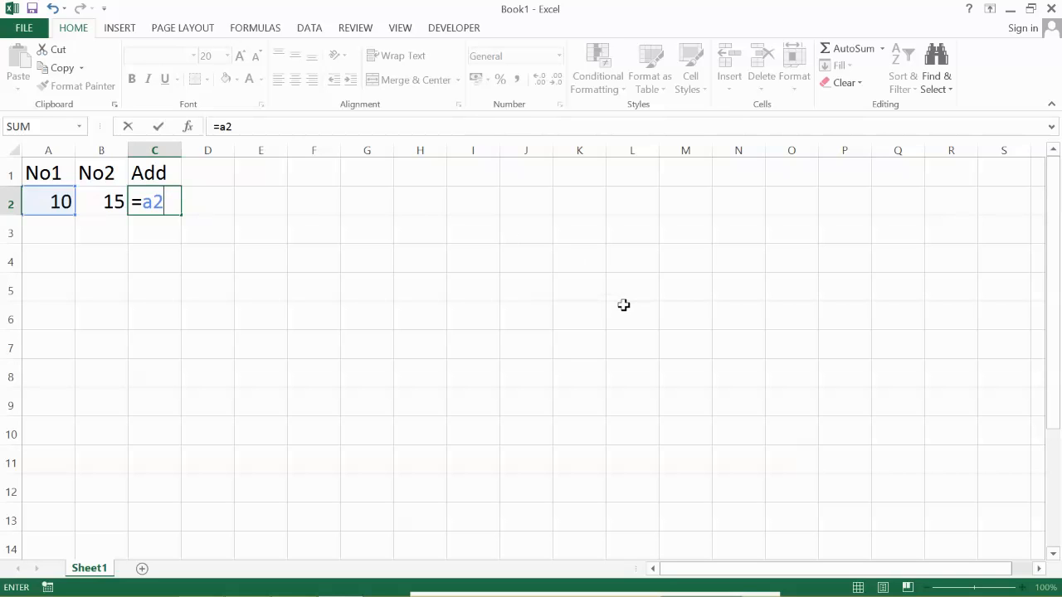
pyautogui.press('BackSpace')
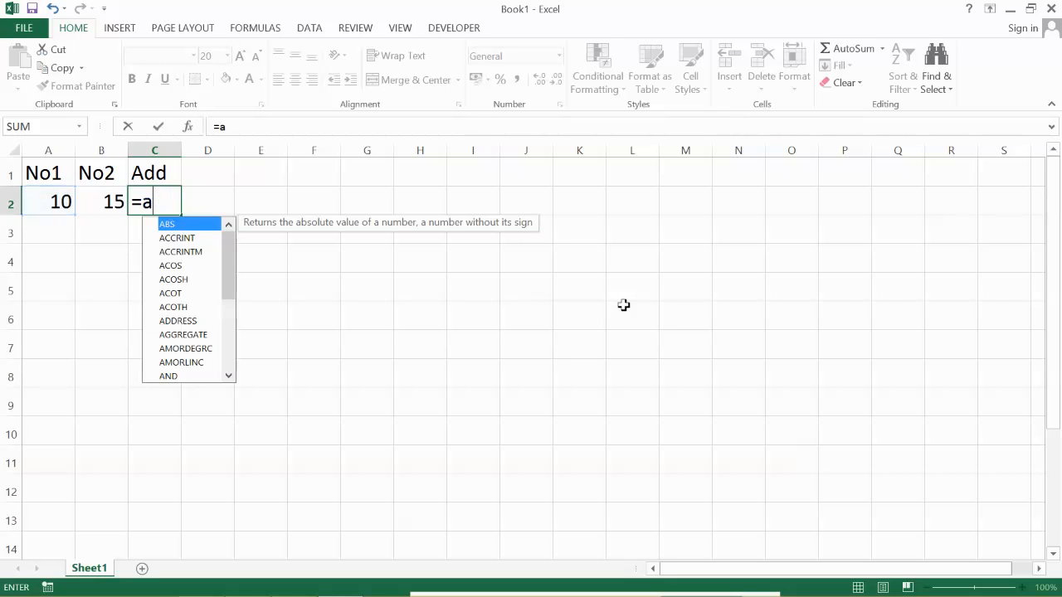
pyautogui.write('4')
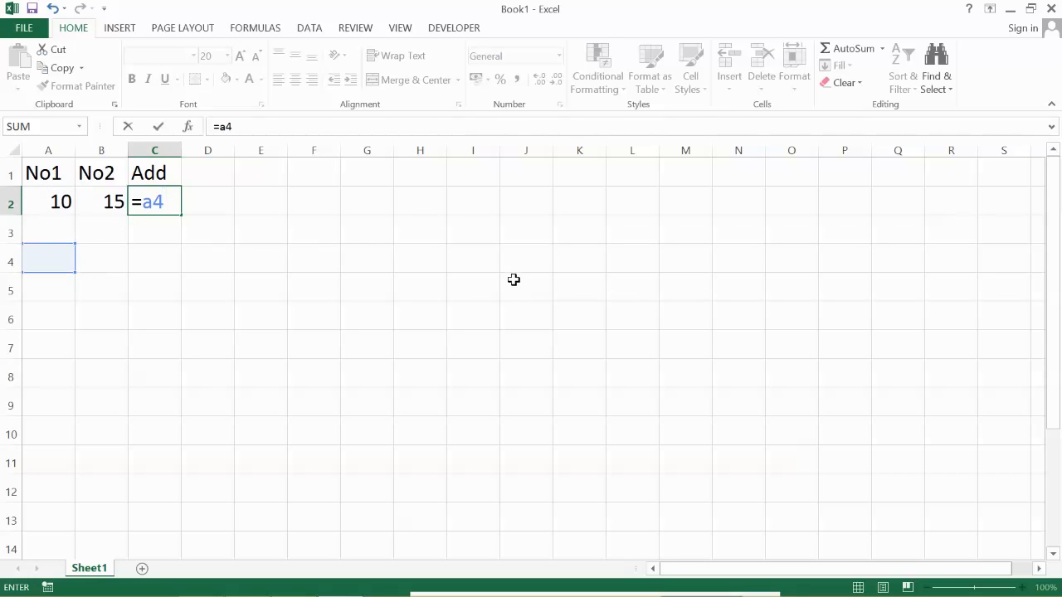
pyautogui.press('BackSpace')
pyautogui.write('2+')
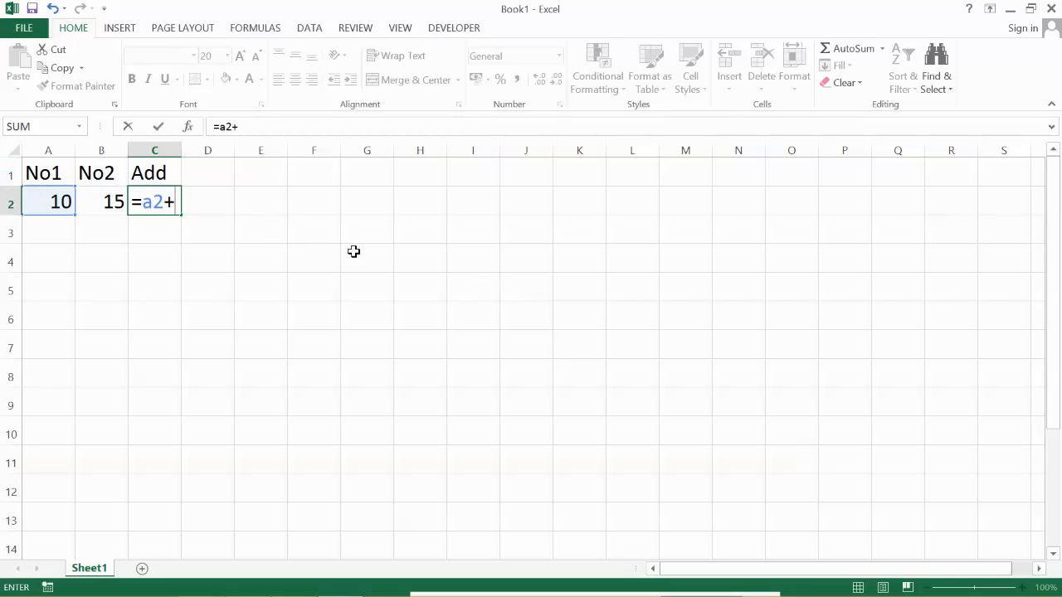
pyautogui.write('b2')
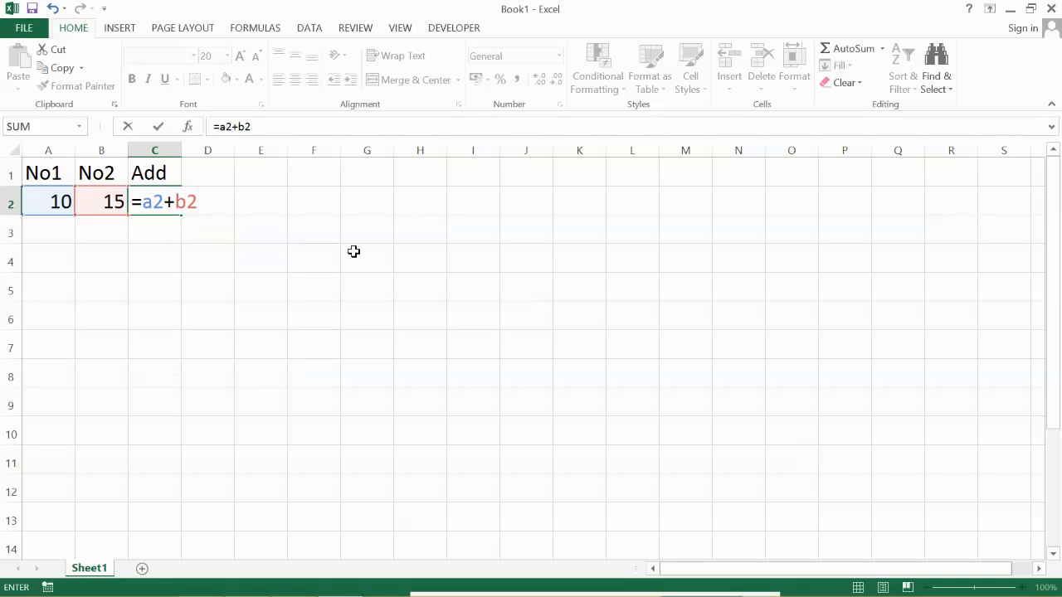
pyautogui.press('Return')
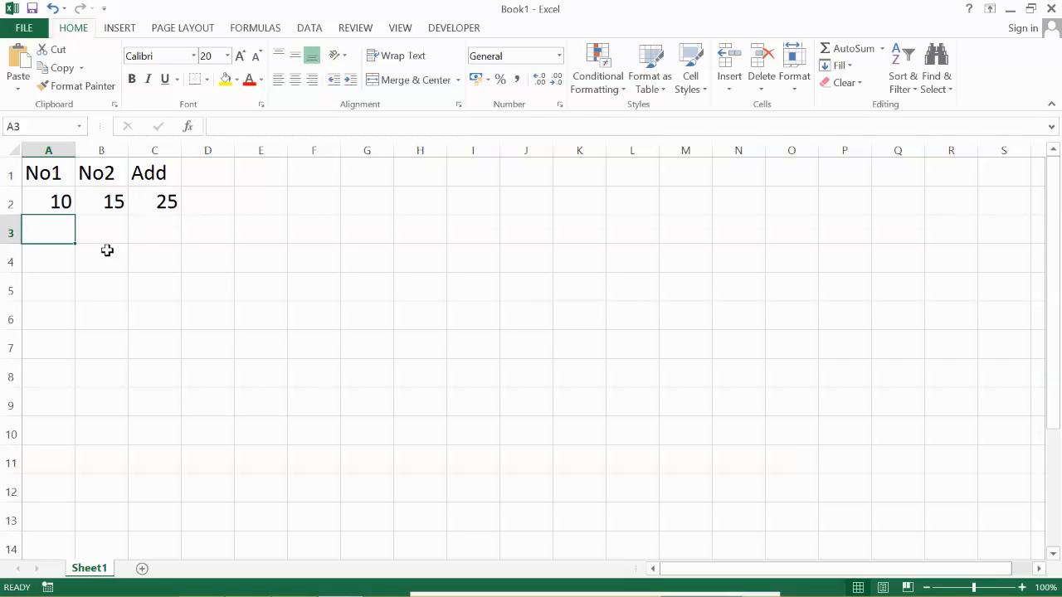
# - Change the No1 value in cell A2 to 25
pyautogui.press('Up')
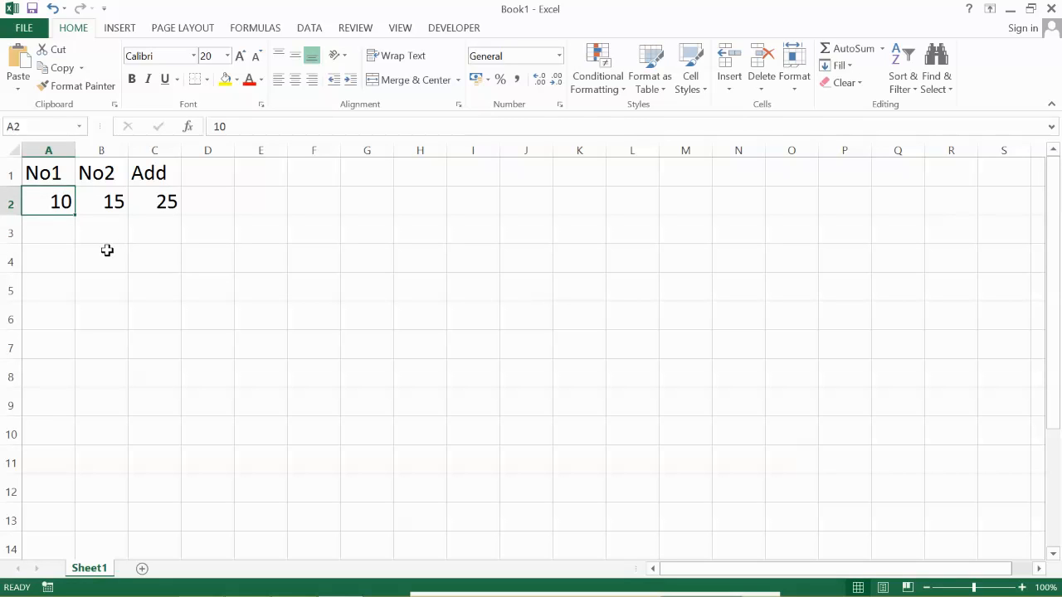
pyautogui.write('25')
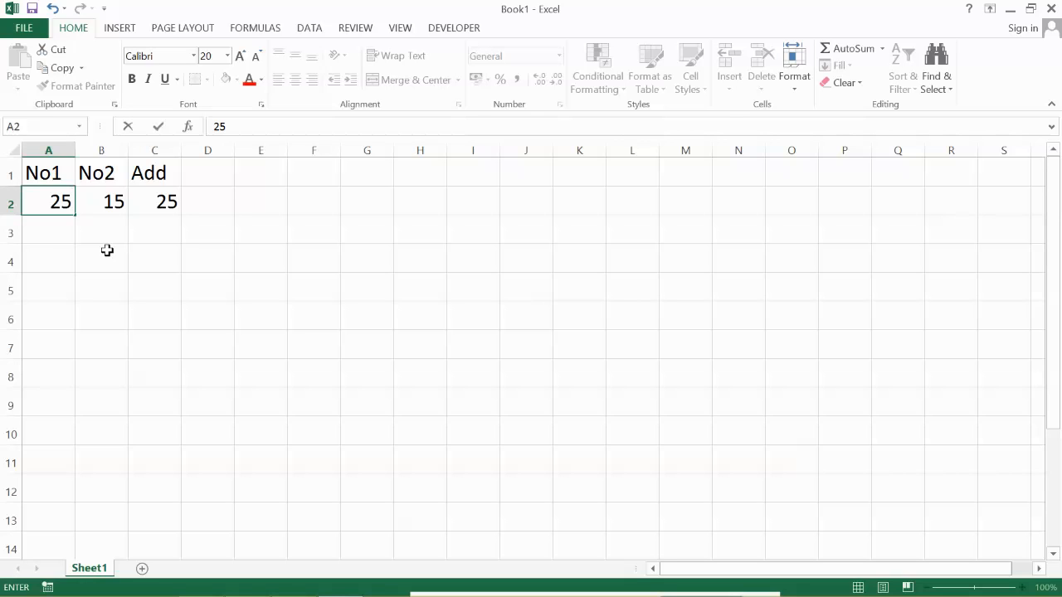
pyautogui.press('Return')
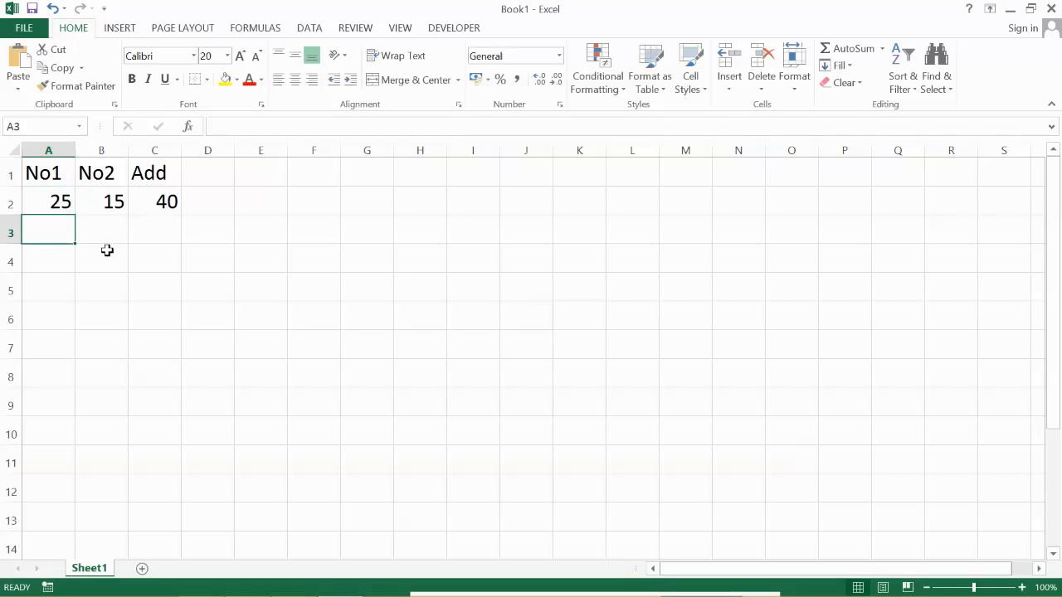
# - Add the column heading Sub in cell D1
pyautogui.click(209, 175)
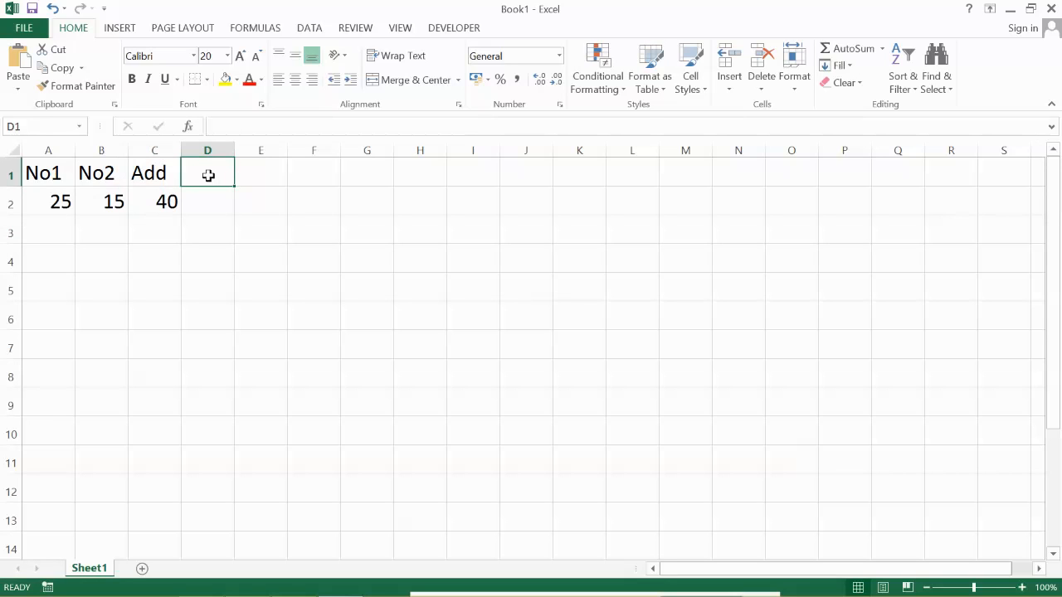
pyautogui.write('Sub')
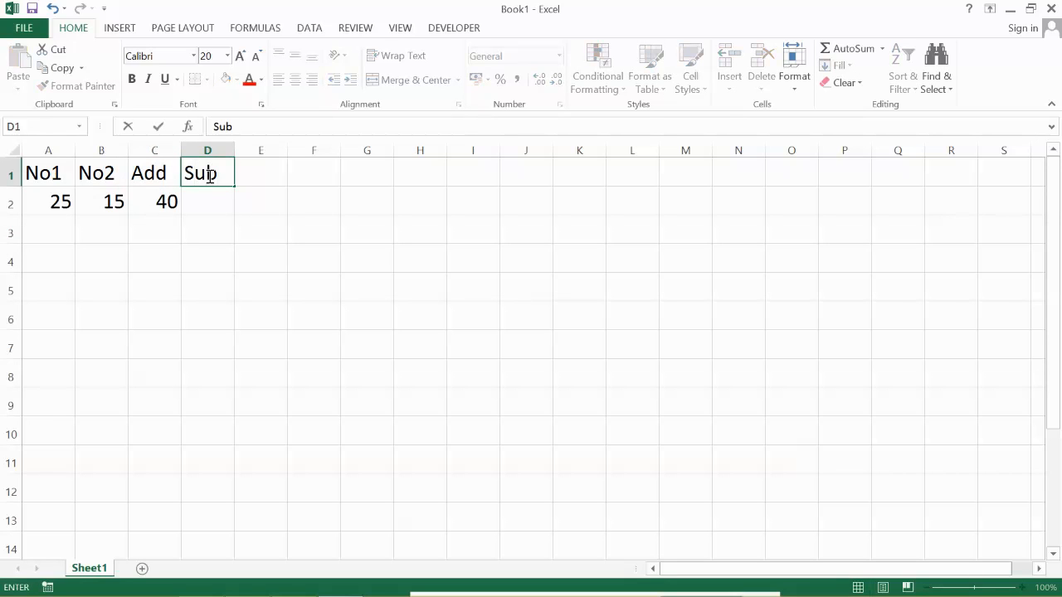
pyautogui.press('Return')
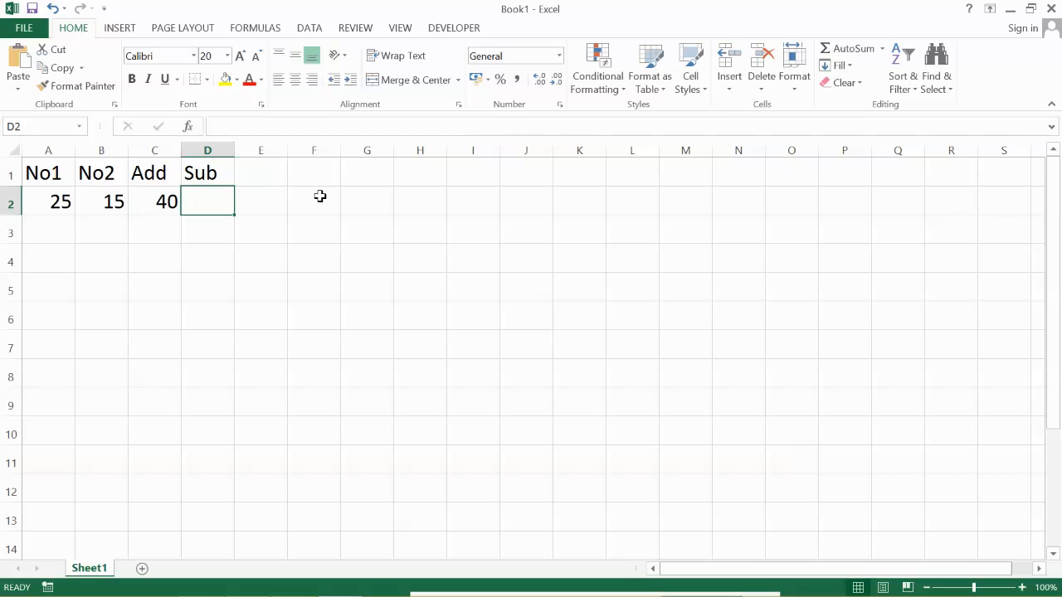
# - Subtract No2 from No1 in cell D2 with the formula =a2-b2, and check the two source cells
pyautogui.write('=')
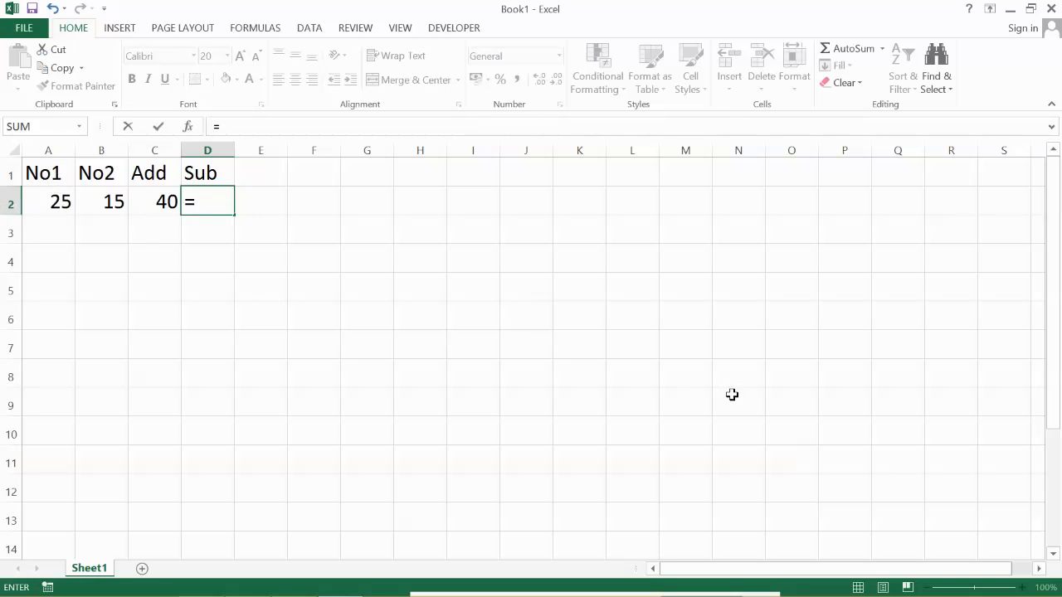
pyautogui.write('a2-')
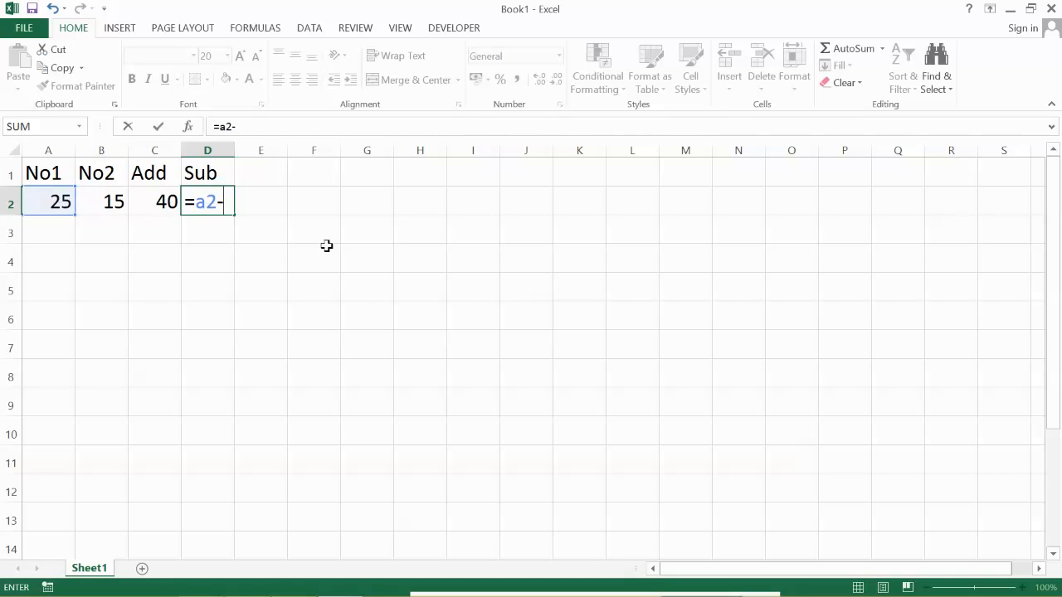
pyautogui.write('b2')
pyautogui.press('Return')
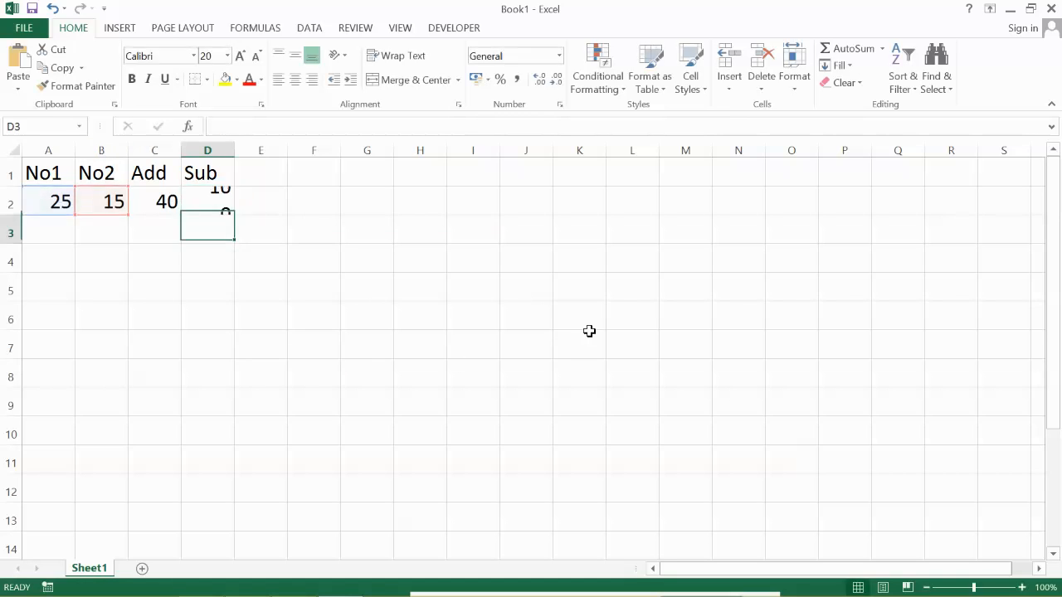
pyautogui.click(59, 206)
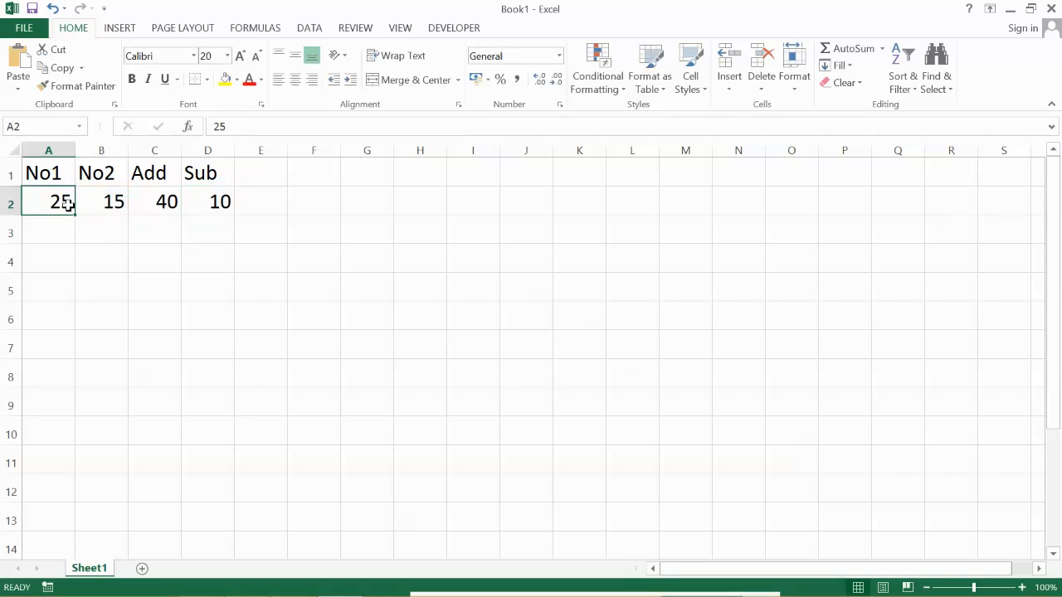
pyautogui.click(109, 207)
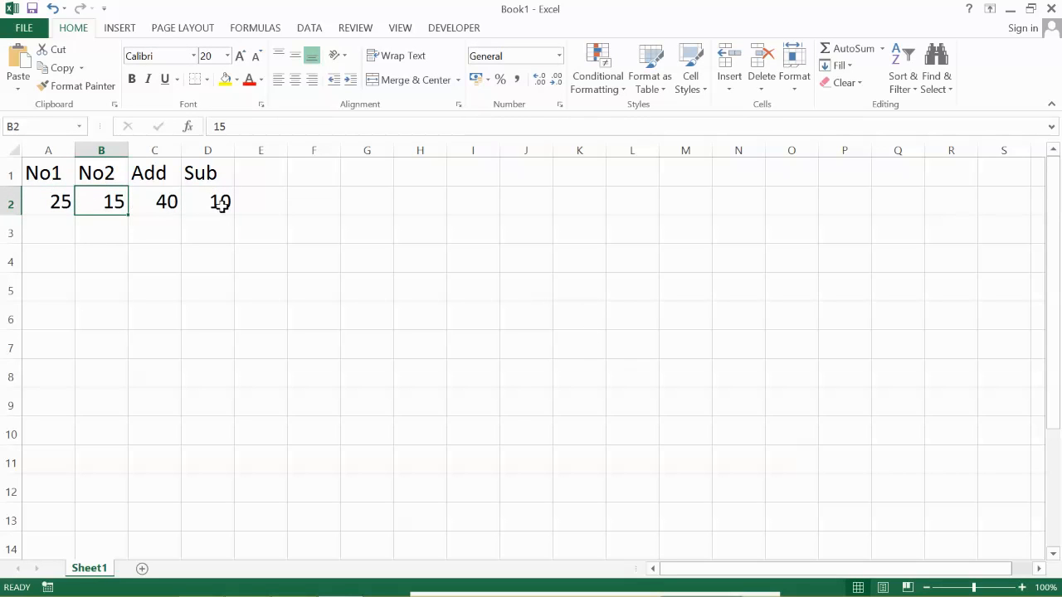
# - Change the No1 value in cell A2 to 50 and the No2 value in cell B2 to 30
pyautogui.click(55, 202)
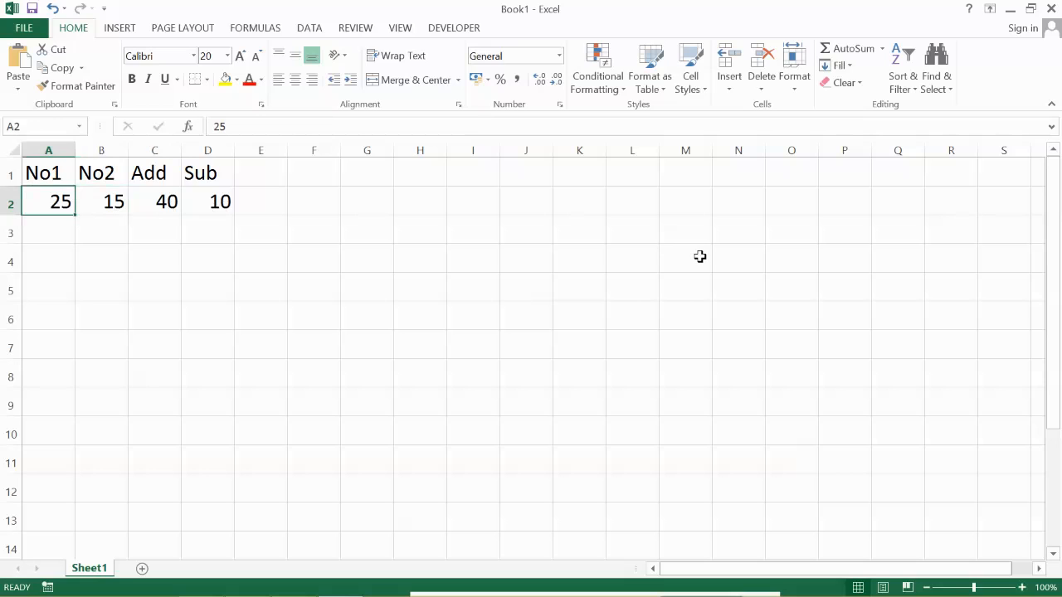
pyautogui.write('50')
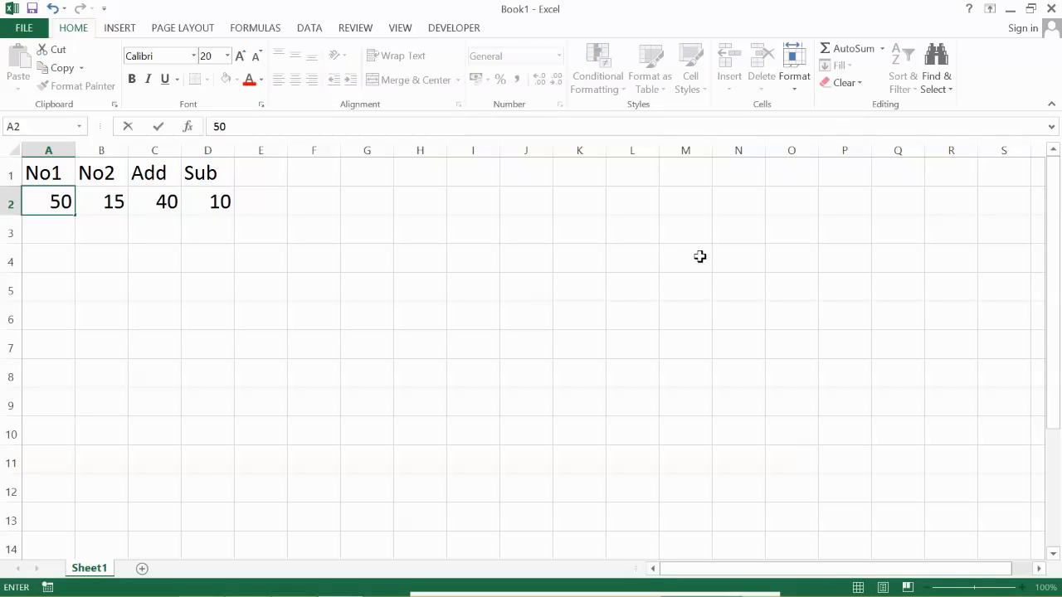
pyautogui.press('Tab')
pyautogui.write('30')
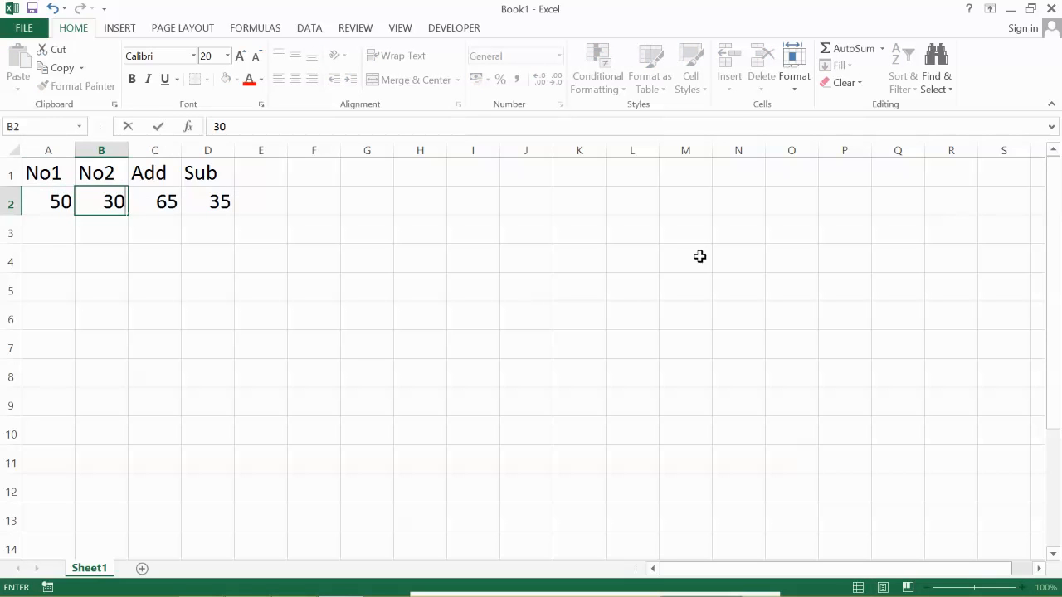
pyautogui.press('Return')
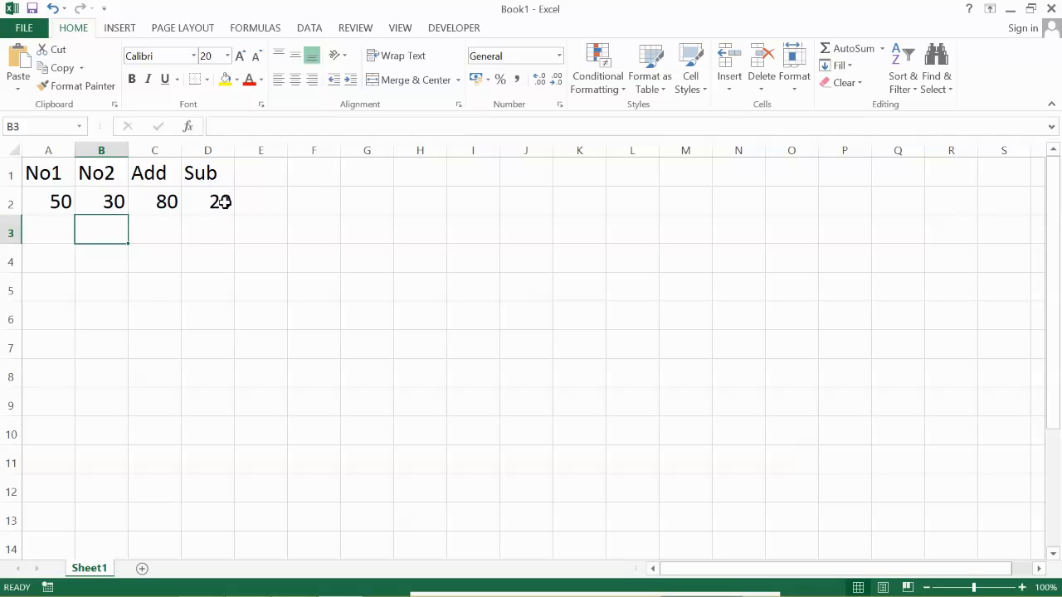
# - Add the column heading Mul in cell E1
pyautogui.click(267, 176)
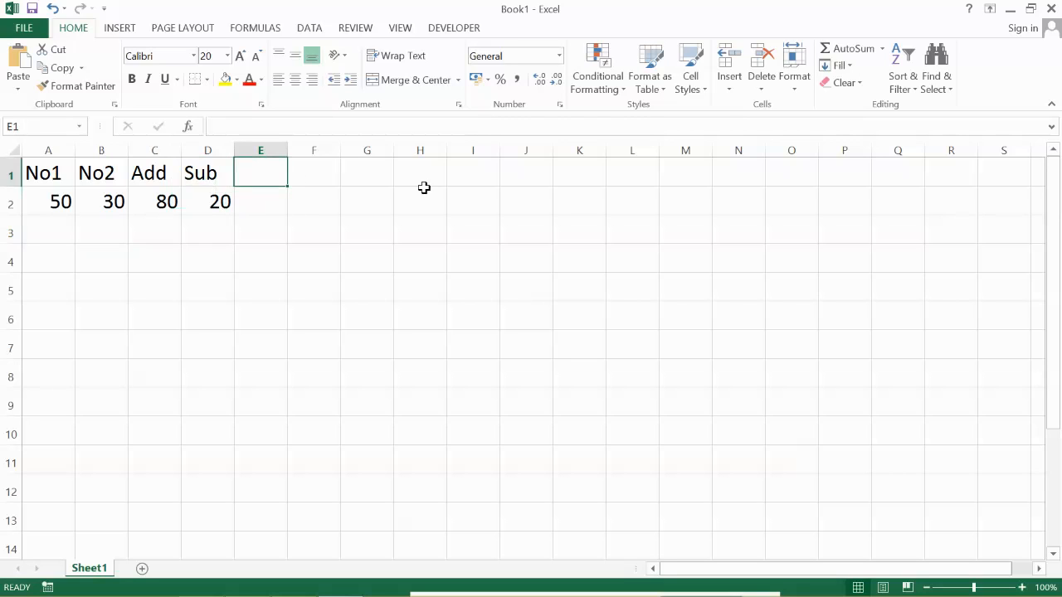
pyautogui.write('Mul')
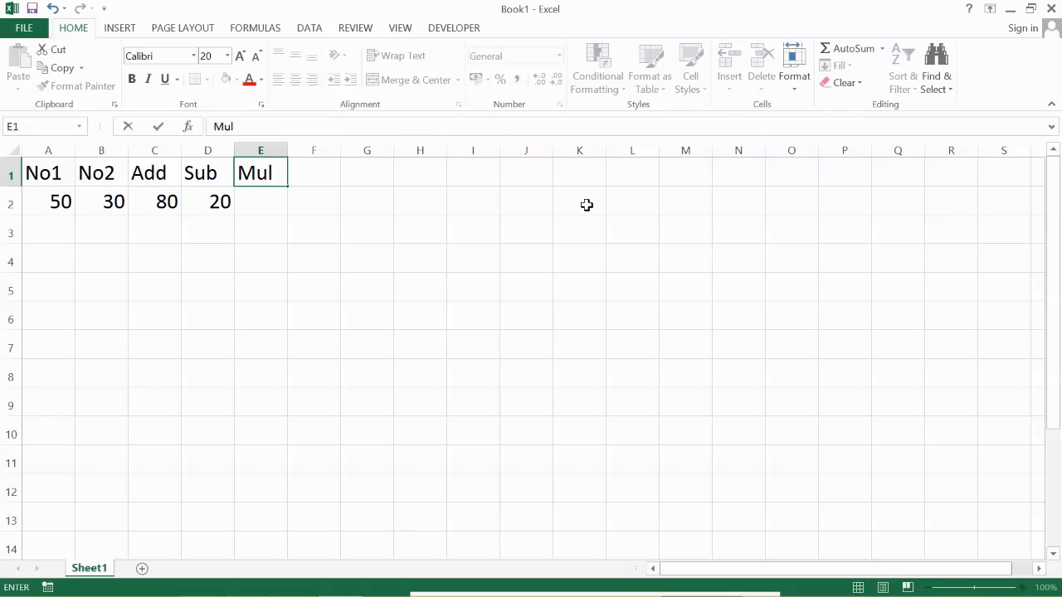
pyautogui.press('Return')
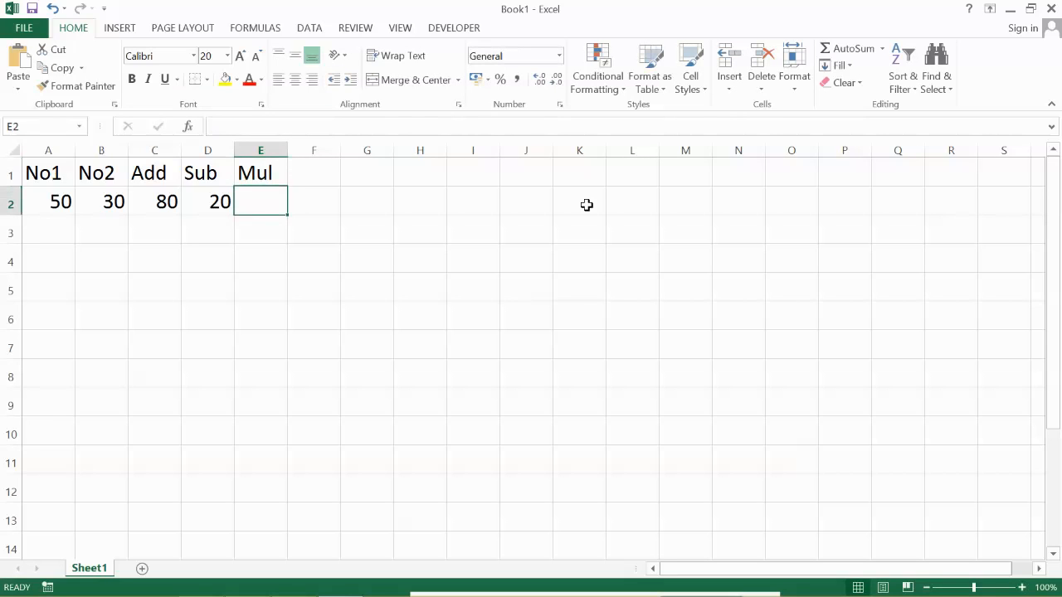
# - Multiply the two numbers in cell E2 with the formula =A2*B2
pyautogui.write('=')
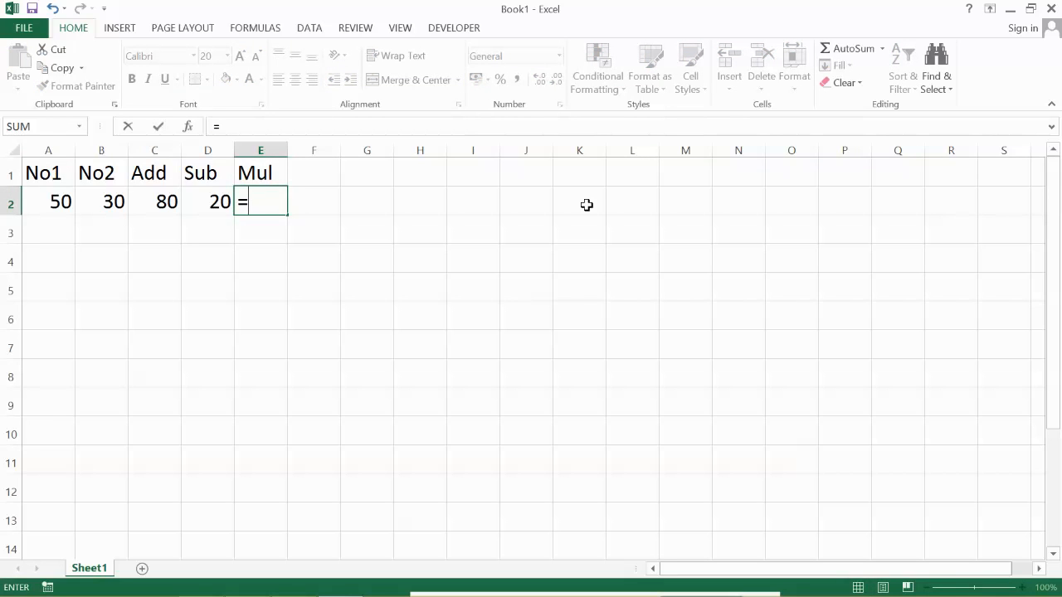
pyautogui.click(63, 203)
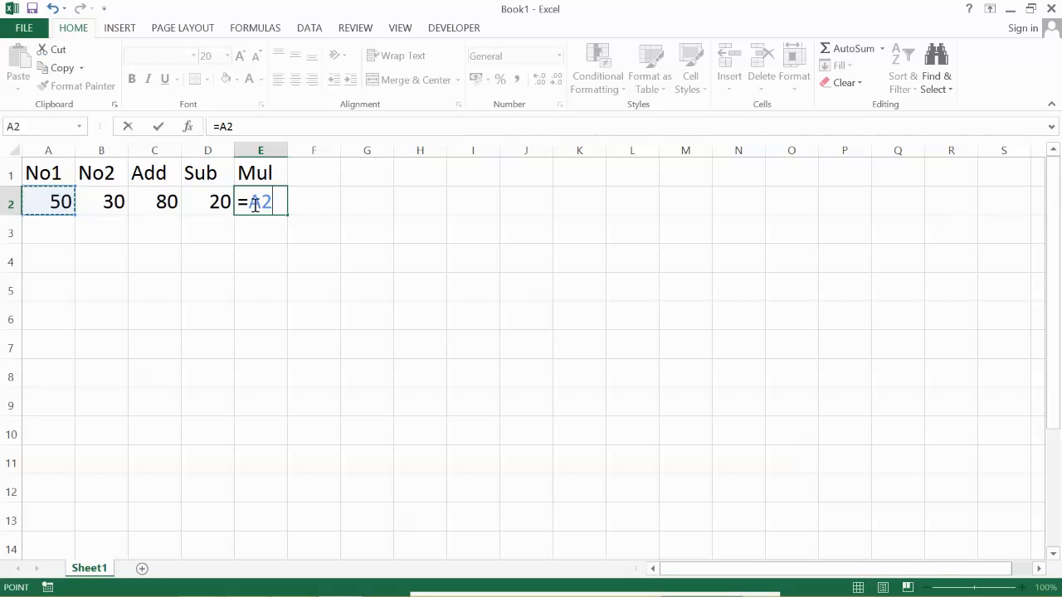
pyautogui.write('*')
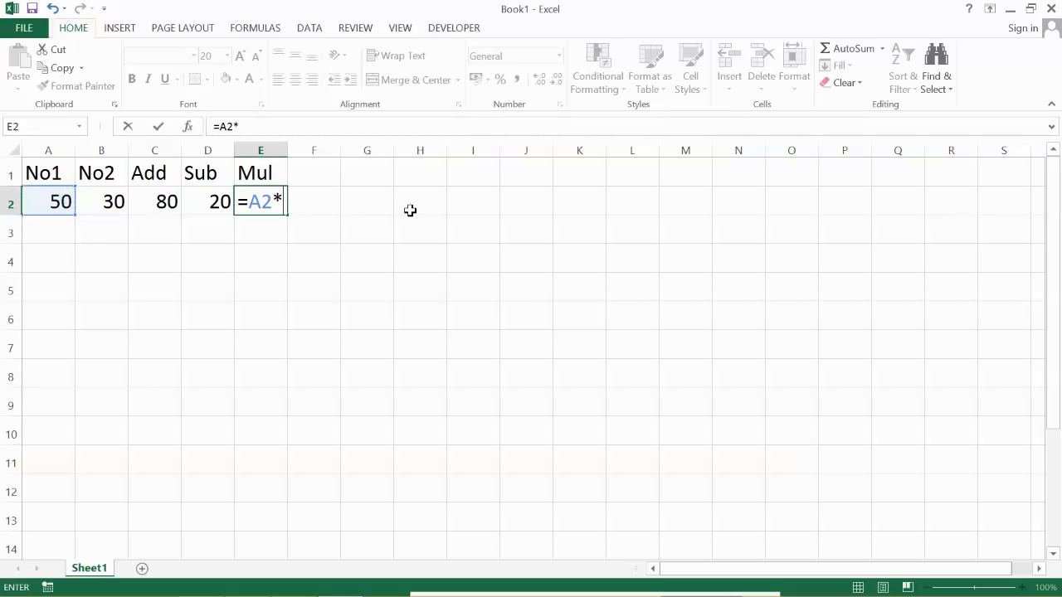
pyautogui.click(103, 205)
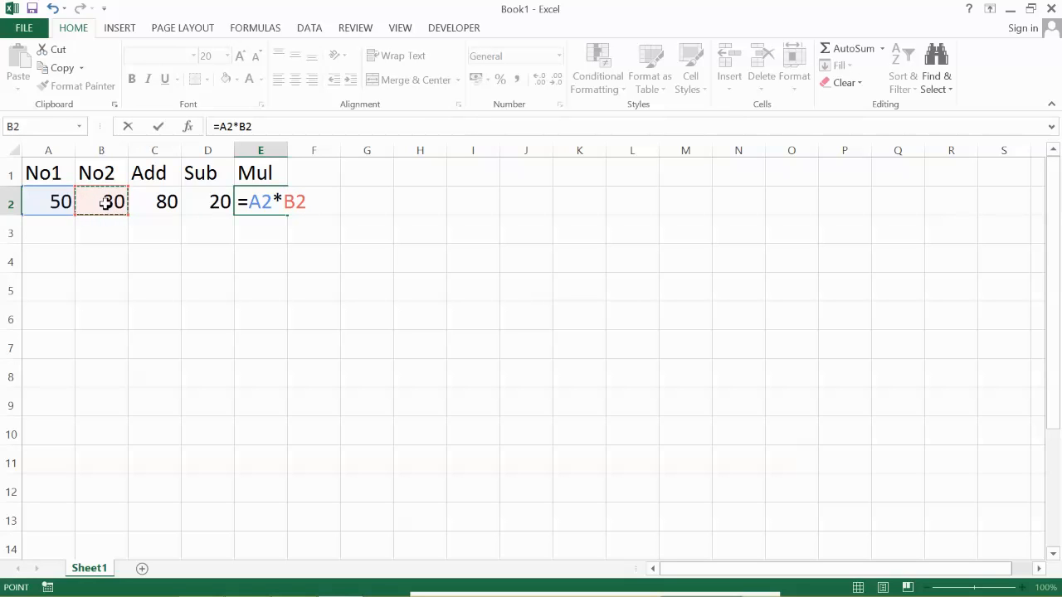
pyautogui.press('Return')
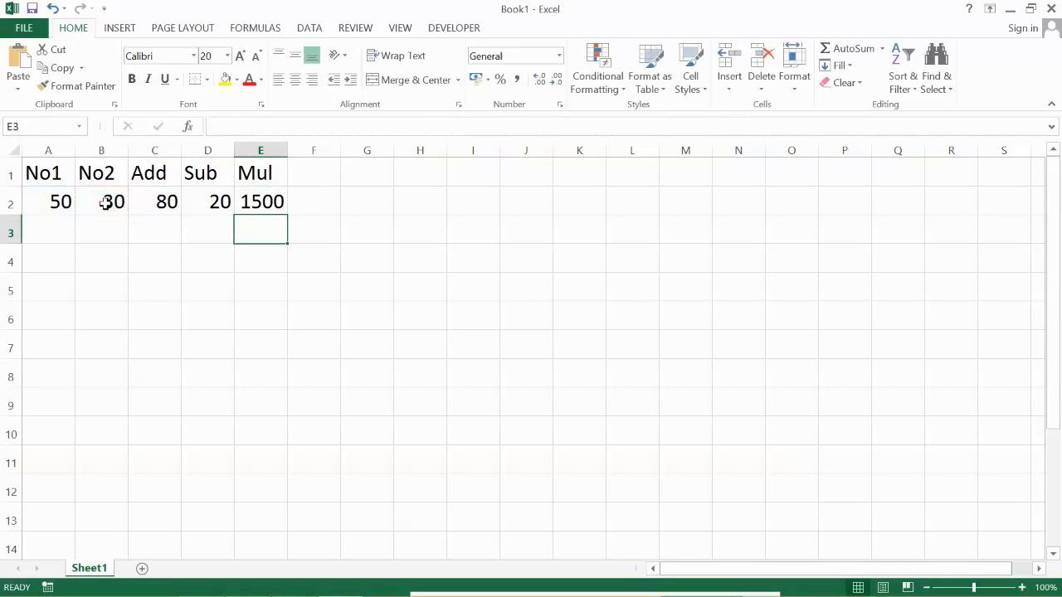
# - Change the No1 value in cell A2 to 100 and the No2 value in cell B2 to 80
pyautogui.click(57, 202)
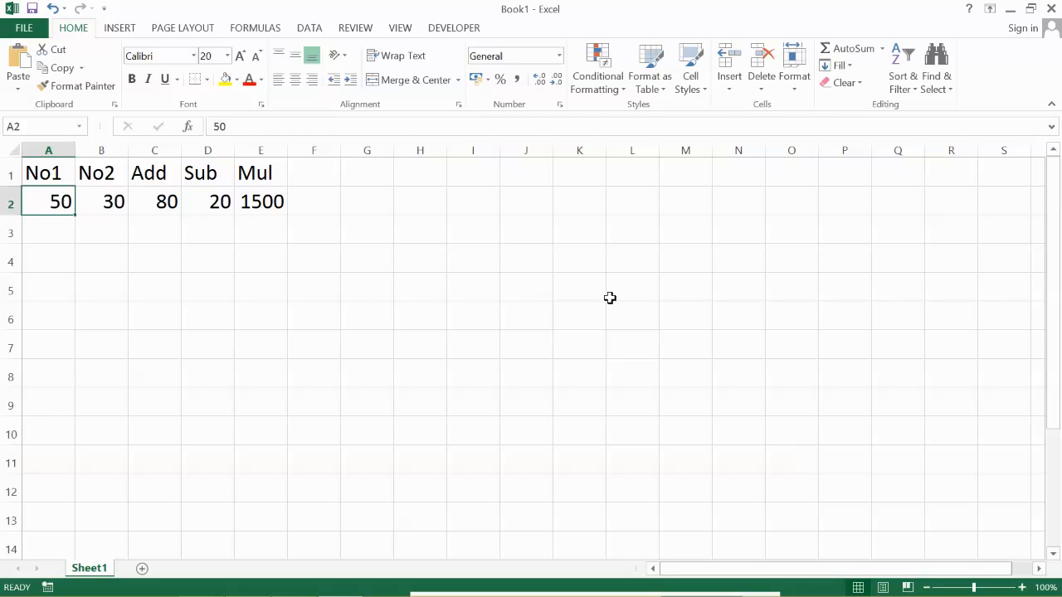
pyautogui.write('100')
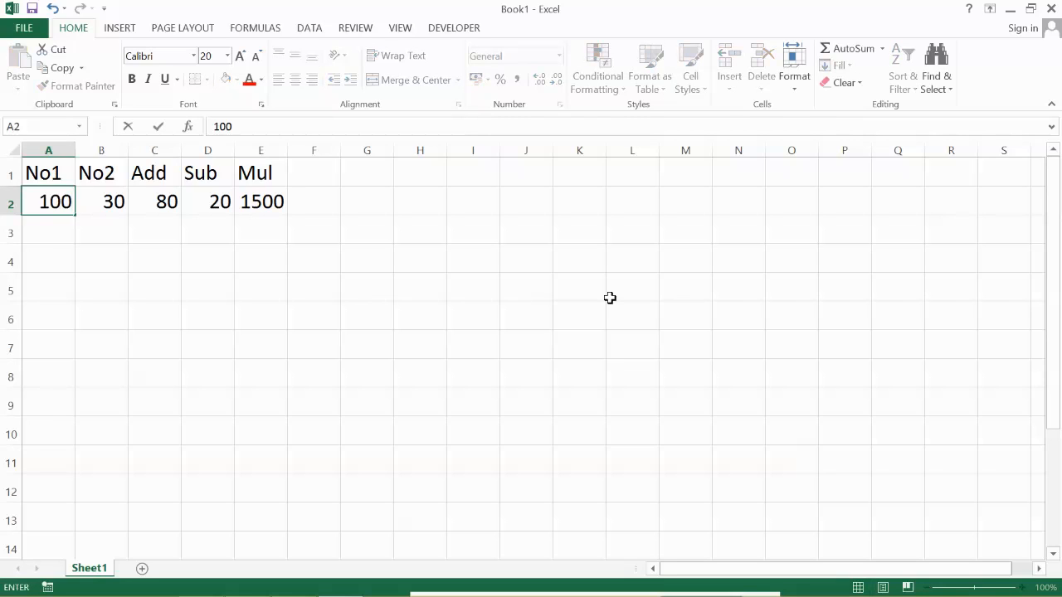
pyautogui.press('Tab')
pyautogui.write('80')
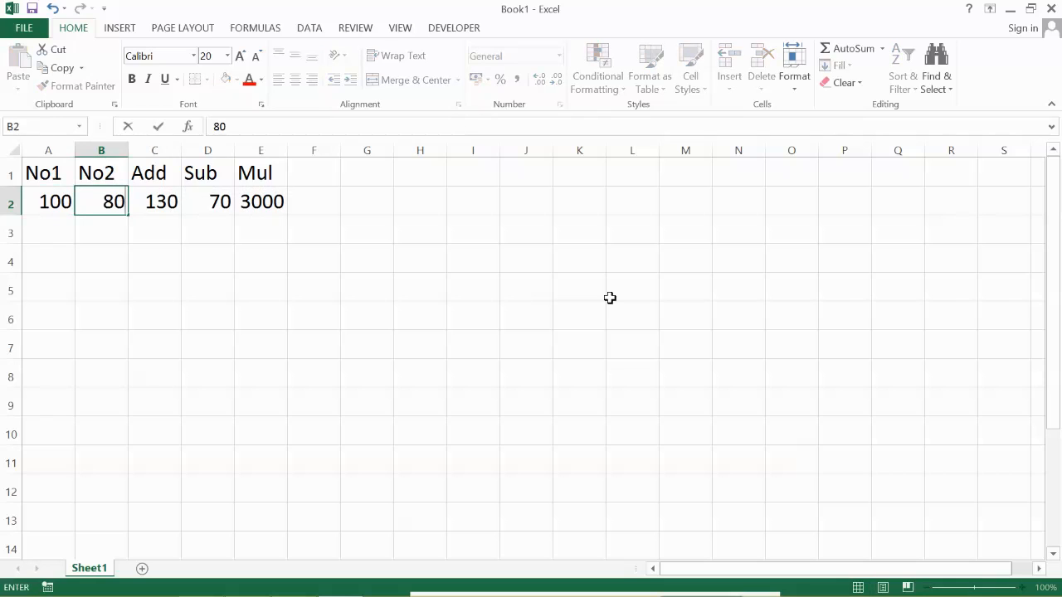
pyautogui.press('Return')
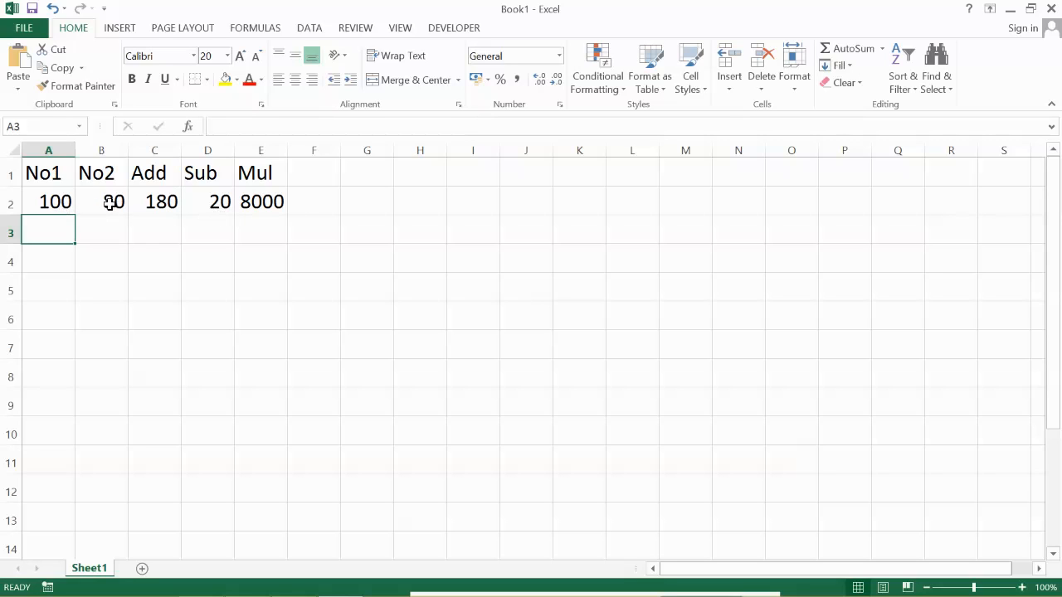
# - Add the column heading Div in cell F1
pyautogui.click(321, 173)
pyautogui.write('Div')
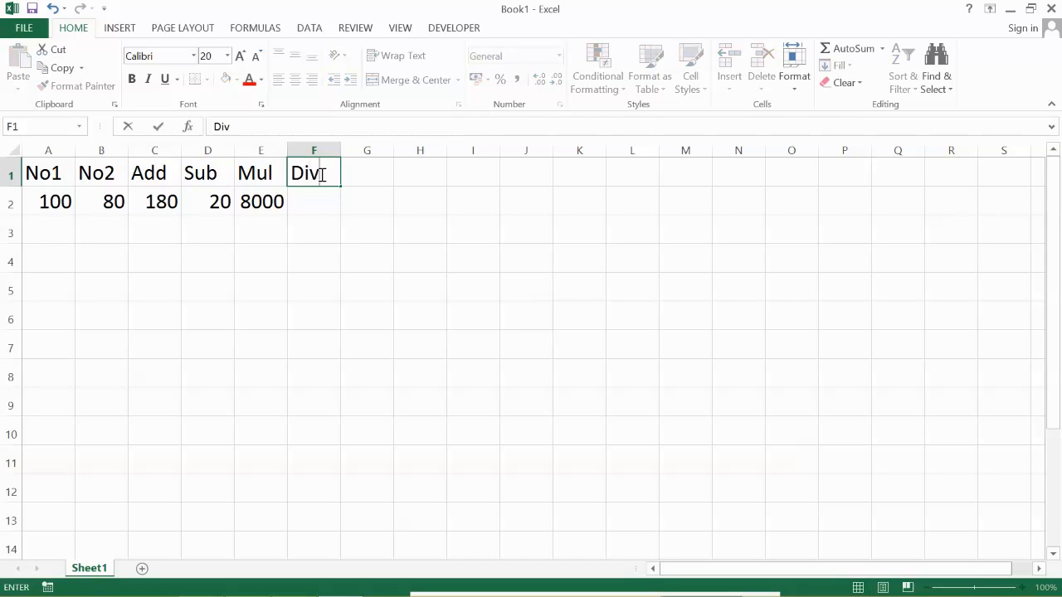
pyautogui.press('Return')
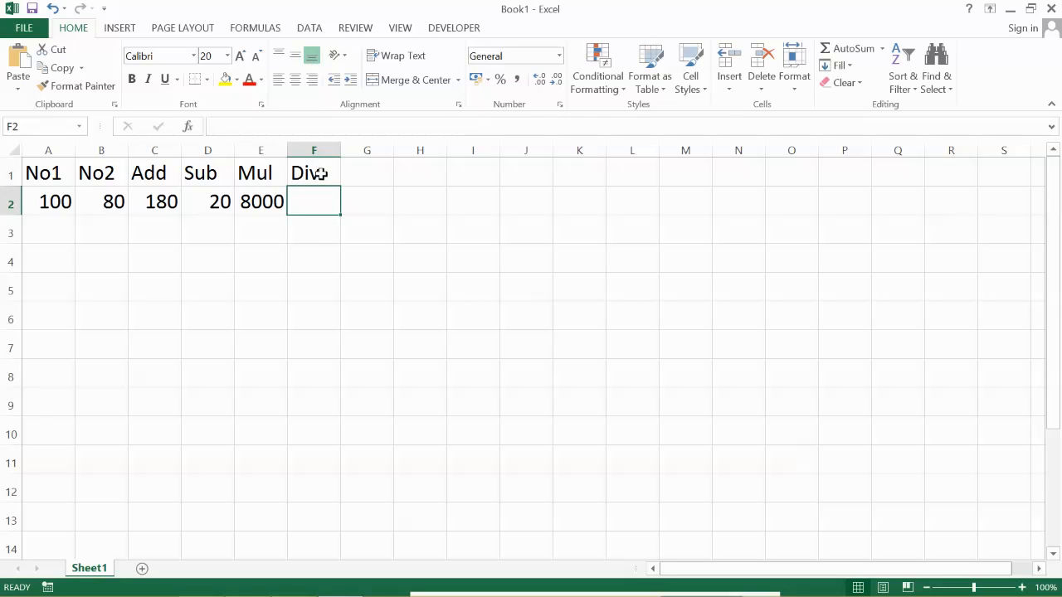
# - Divide No1 by No2 in cell F2 with the formula =a2/b2
pyautogui.write('=')
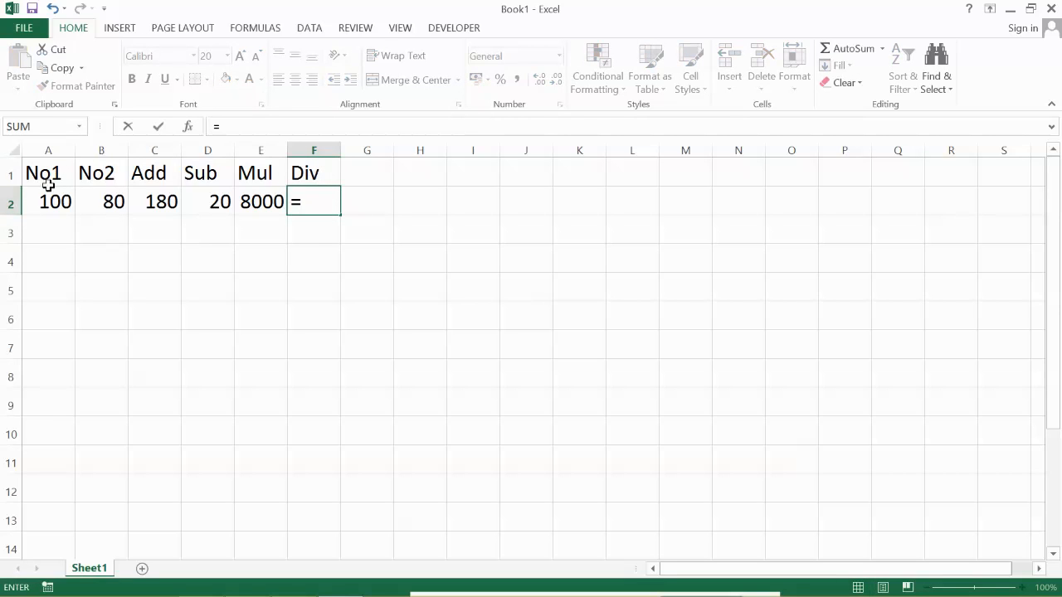
pyautogui.write('a2')
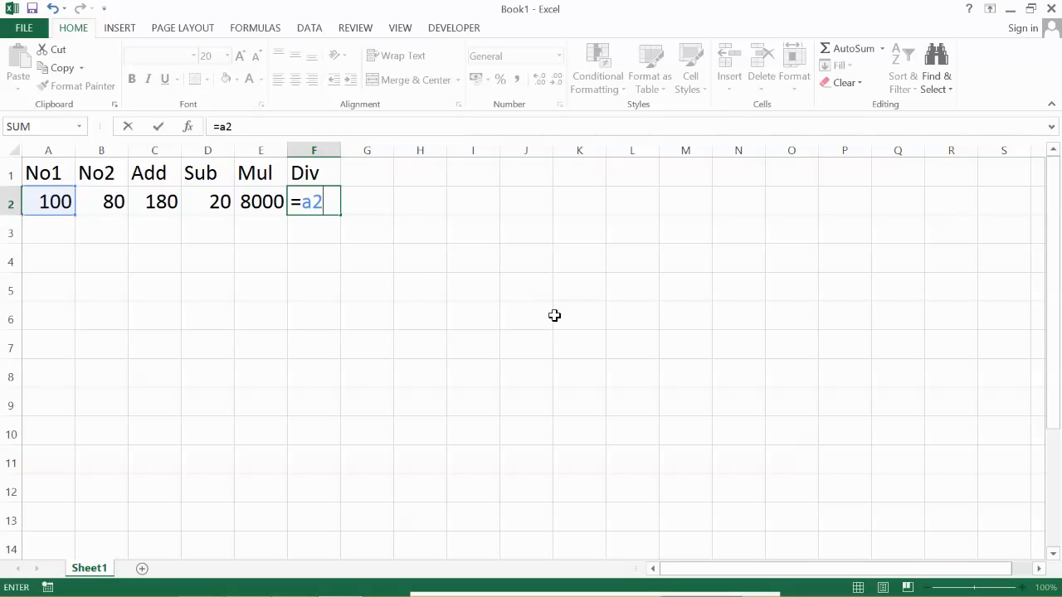
pyautogui.write('/b2')
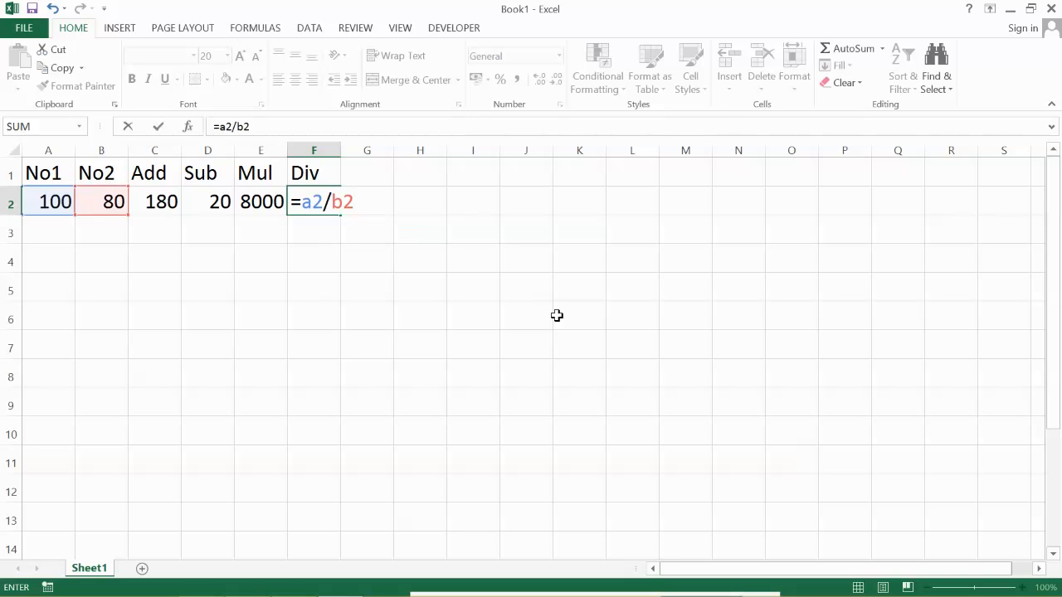
pyautogui.press('Return')
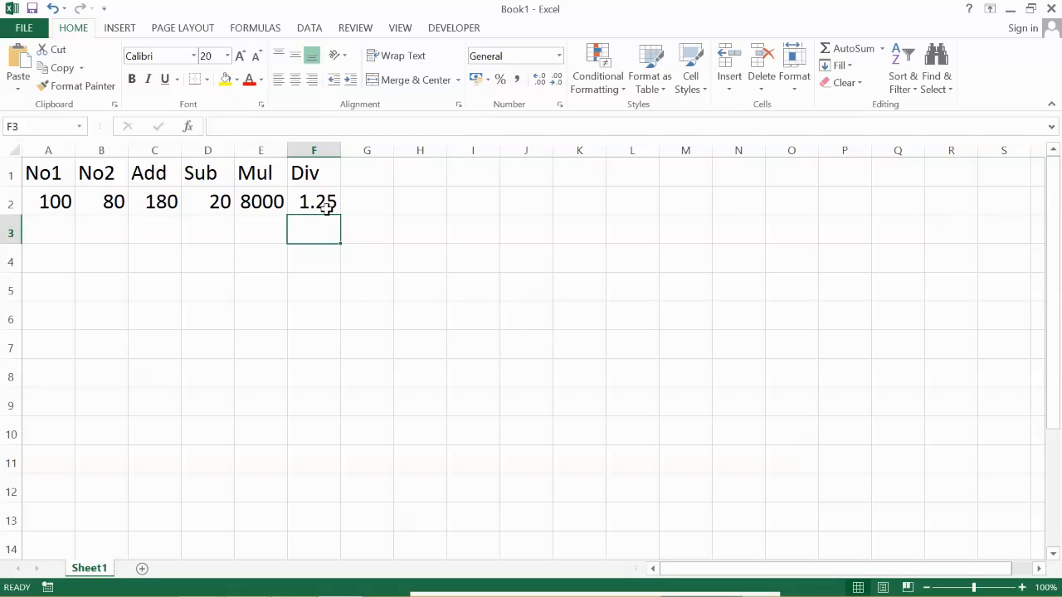
# - Change the No1 value in cell A2 to 25 and the No2 value in cell B2 to 5
pyautogui.click(43, 201)
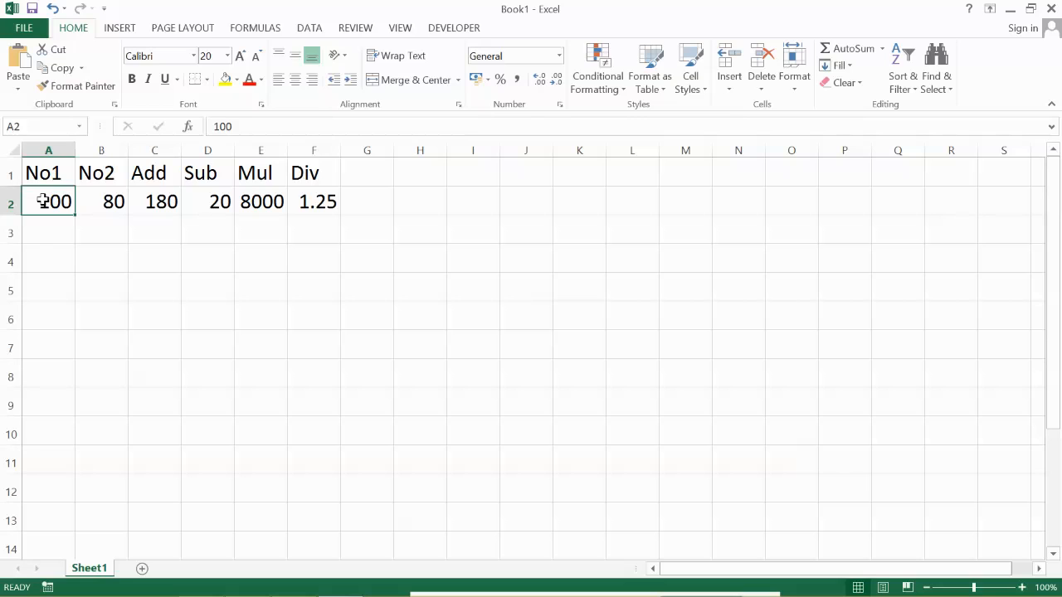
pyautogui.write('25')
pyautogui.press('Tab')
pyautogui.write('5')
pyautogui.press('Return')
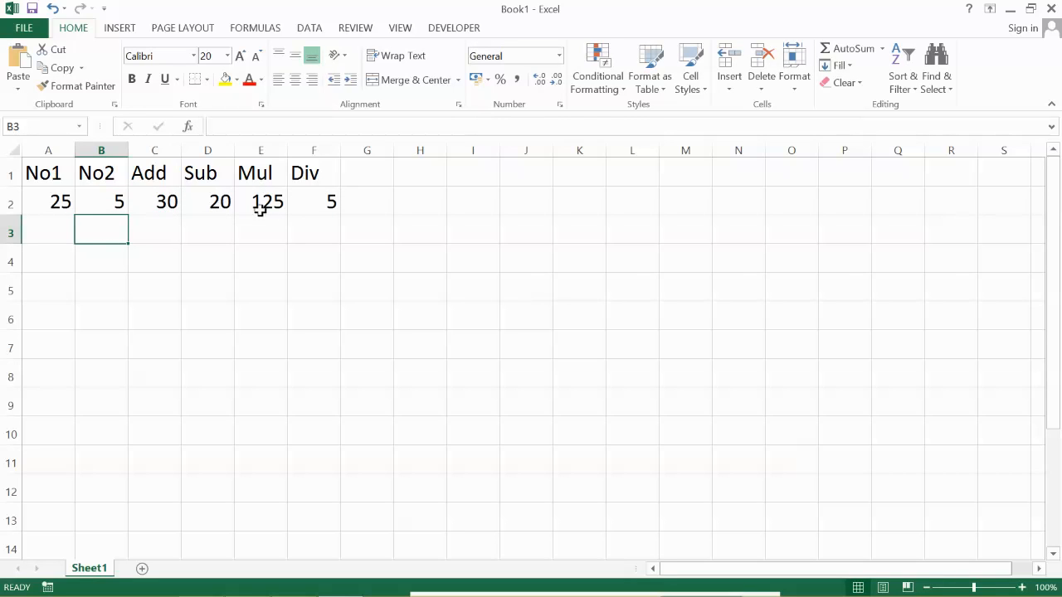
# - Format the Div column from cell F2 down to the end of the sheet with two decimal places
pyautogui.click(329, 203)
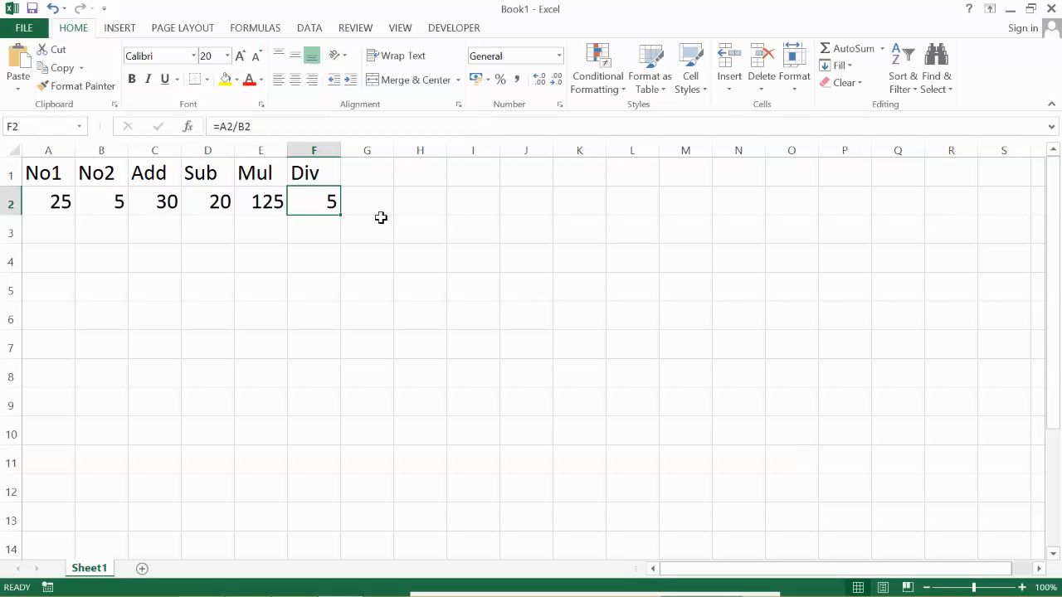
pyautogui.hotkey('ctrl', 'shift', 'Down')
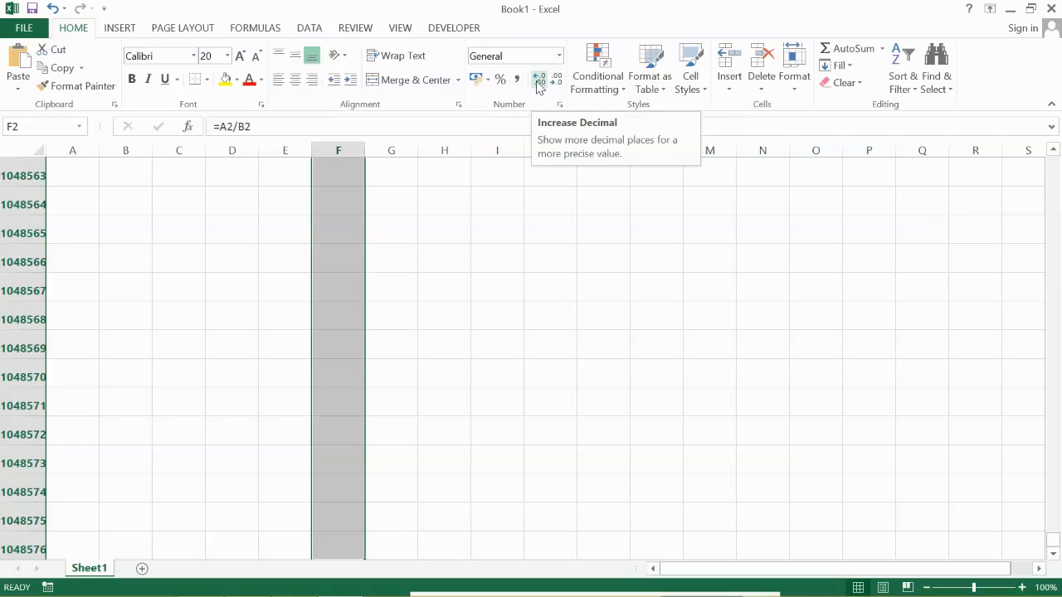
pyautogui.click(539, 83)
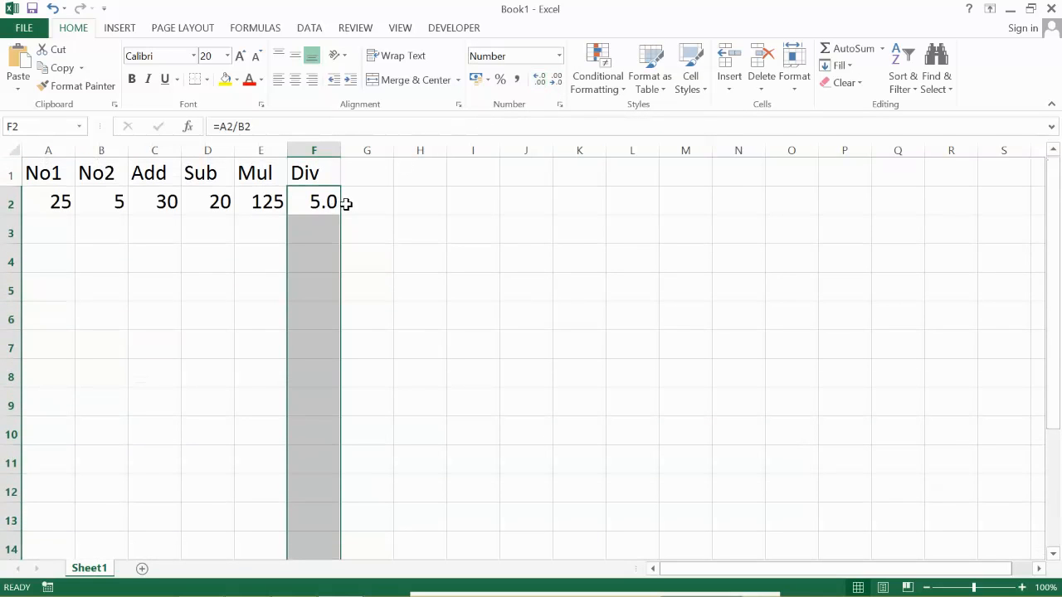
pyautogui.click(540, 83)
pyautogui.click(540, 83)
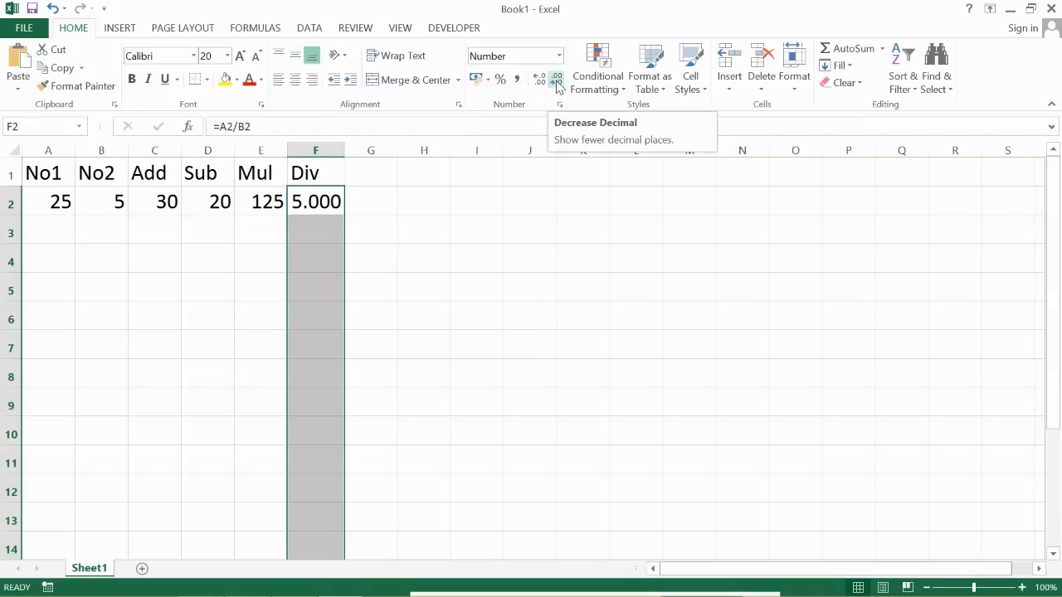
pyautogui.click(558, 82)
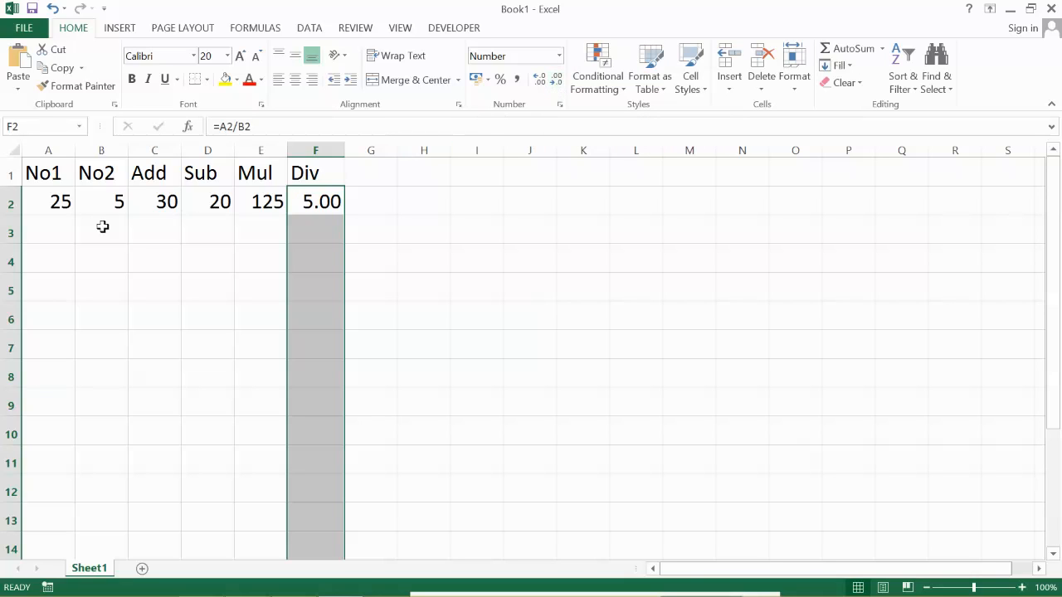
# - Enter a second pair of numbers in row 3, with 50 under No1 and 10 under No2
pyautogui.click(53, 221)
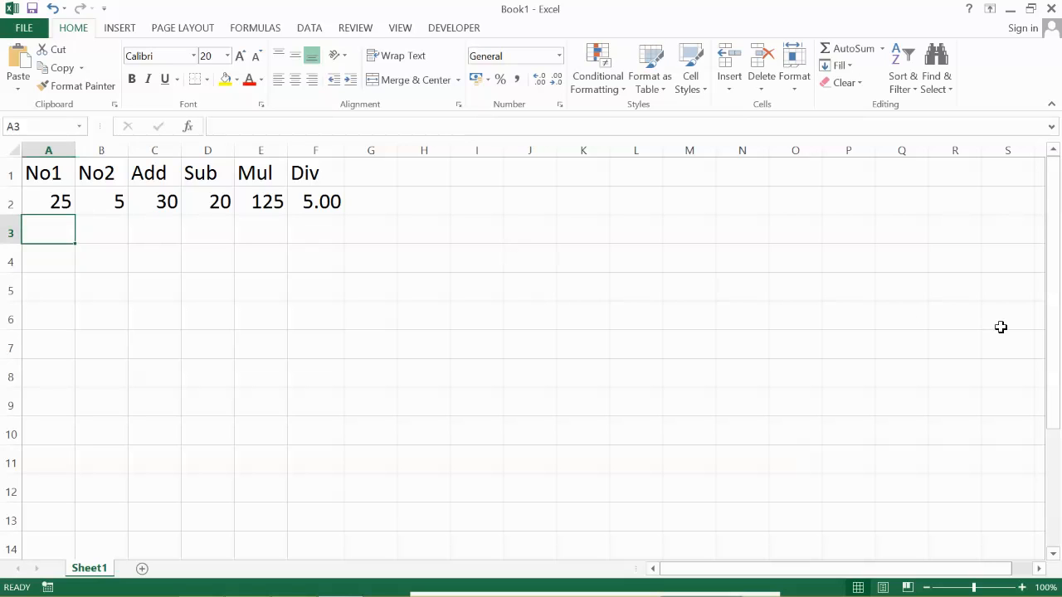
pyautogui.write('50')
pyautogui.press('Tab')
pyautogui.write('10')
pyautogui.press('Tab')
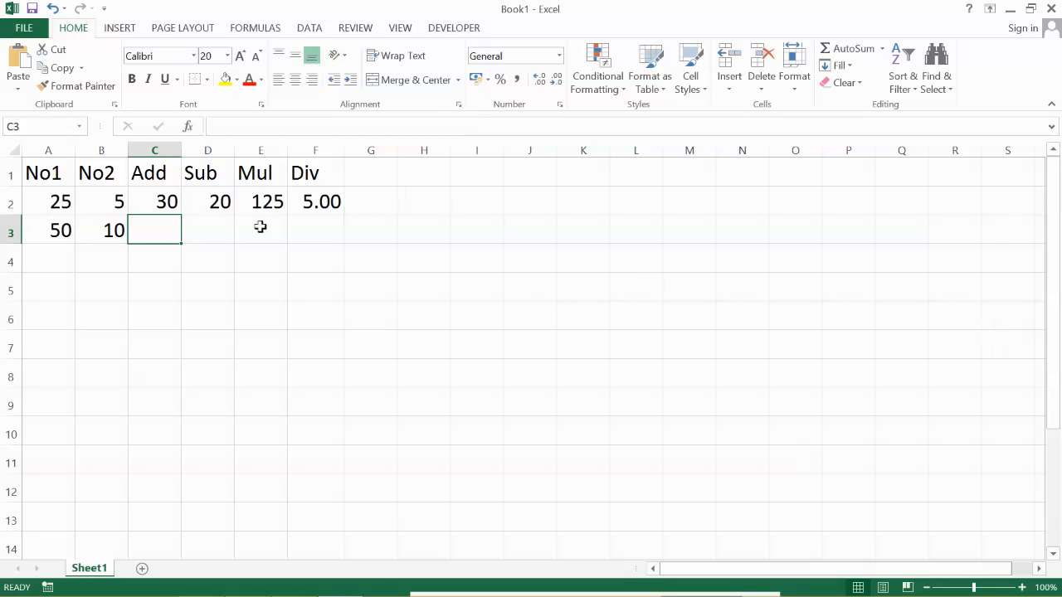
# - Examine the Add, Sub, Mul and Div formulas in cells C2 to F2
pyautogui.click(164, 206)
pyautogui.click(212, 202)
pyautogui.click(273, 201)
pyautogui.click(320, 201)
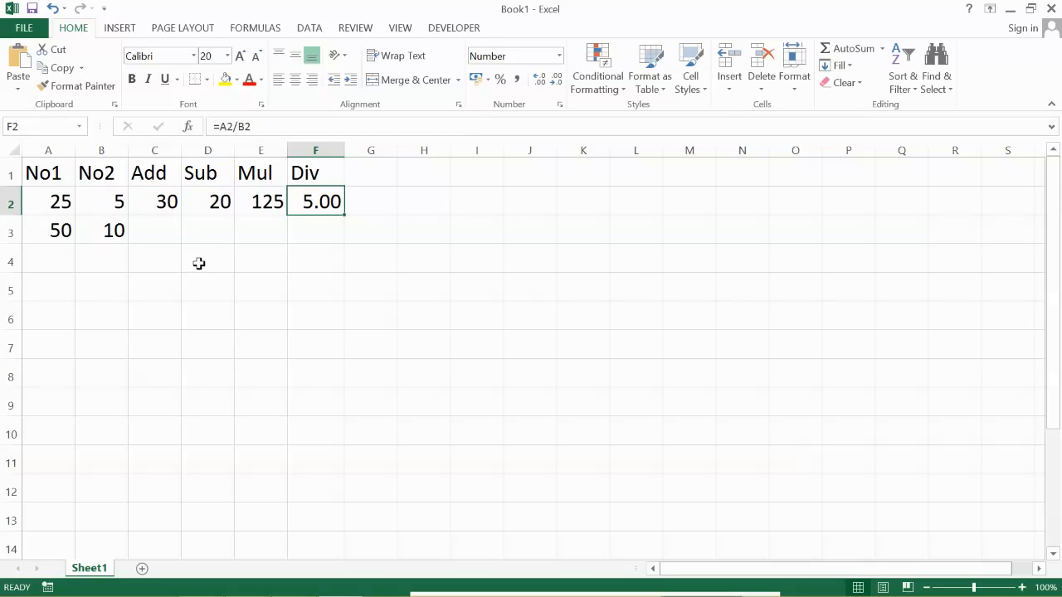
pyautogui.click(159, 202)
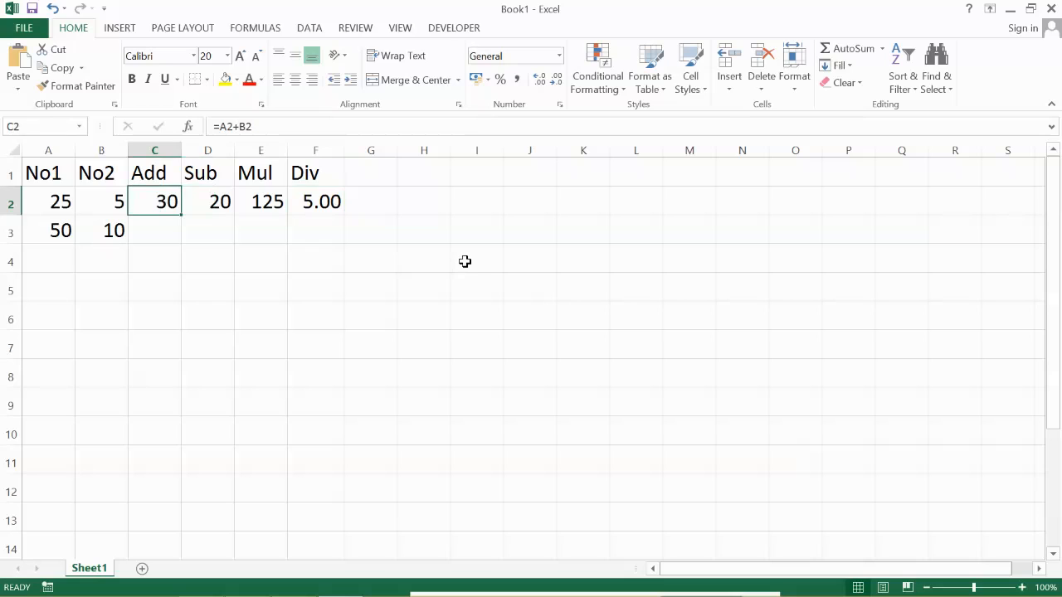
pyautogui.press('Right')
pyautogui.press('Right')
pyautogui.press('Right')
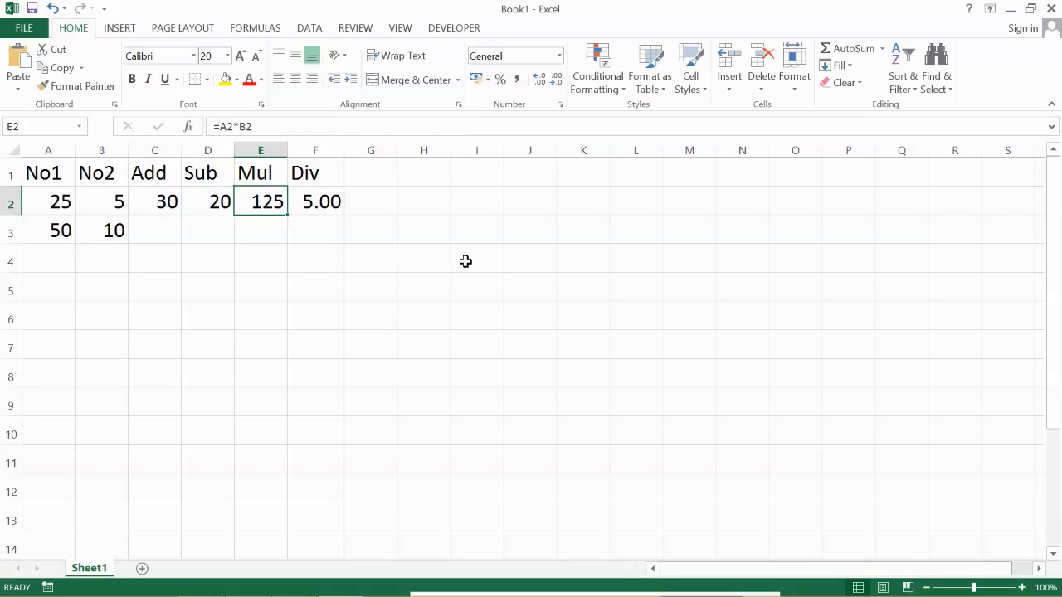
pyautogui.press('Left')
pyautogui.press('Left')
pyautogui.press('Left')
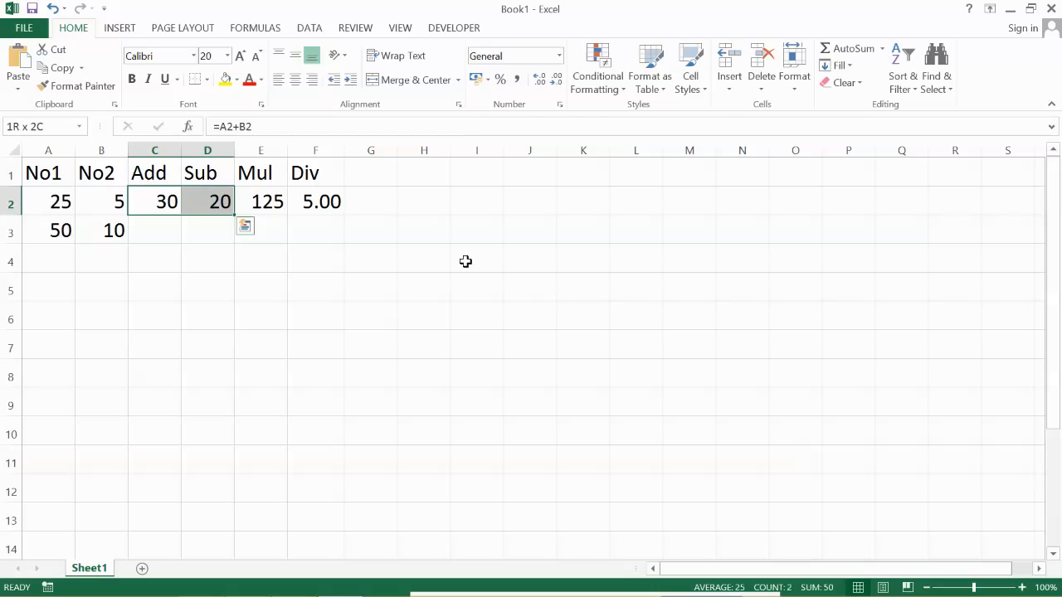
# - Fill the Add, Sub, Mul and Div formulas from cells C2 to F2 down to row 5
pyautogui.hotkey('shift', 'Right')
pyautogui.hotkey('shift', 'Right')
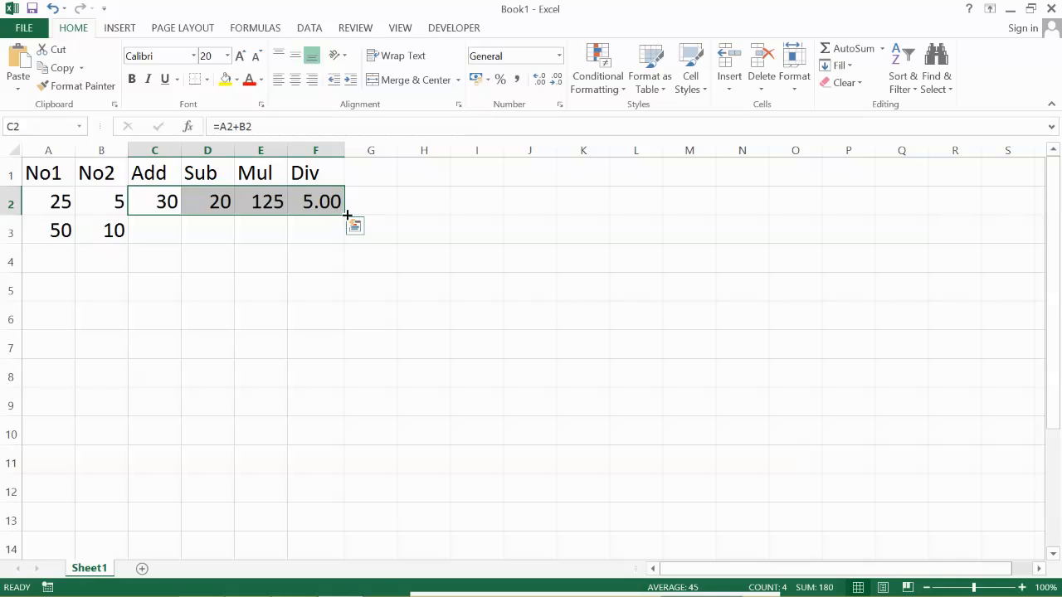
pyautogui.moveTo(347, 215); pyautogui.dragTo(334, 289)
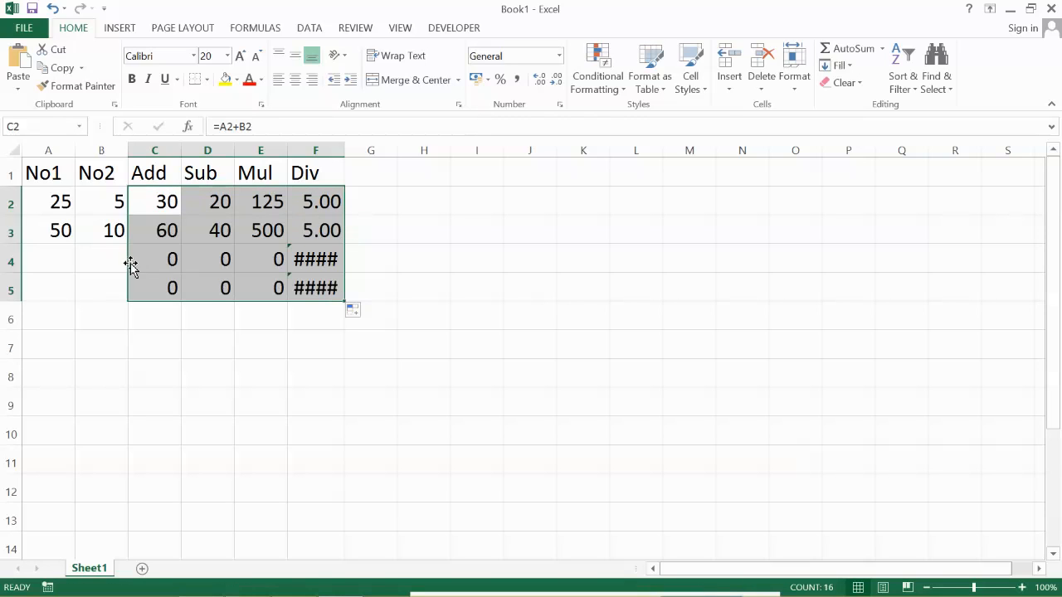
# - Enter a third pair of numbers in row 4, with 500 under No1 and 25 under No2
pyautogui.click(49, 260)
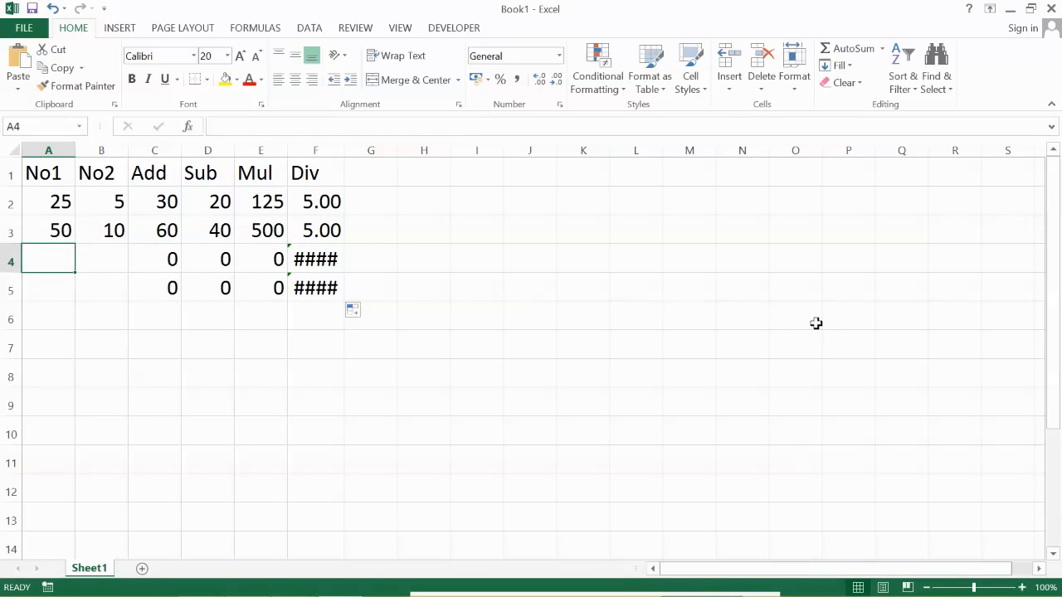
pyautogui.write('500')
pyautogui.press('Tab')
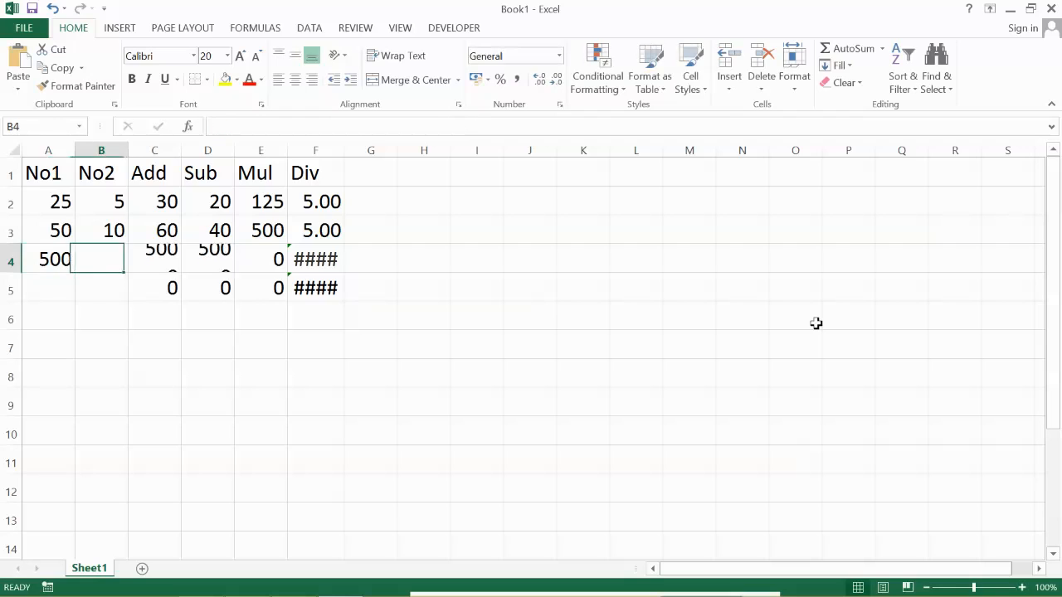
pyautogui.write('25')
pyautogui.press('Return')
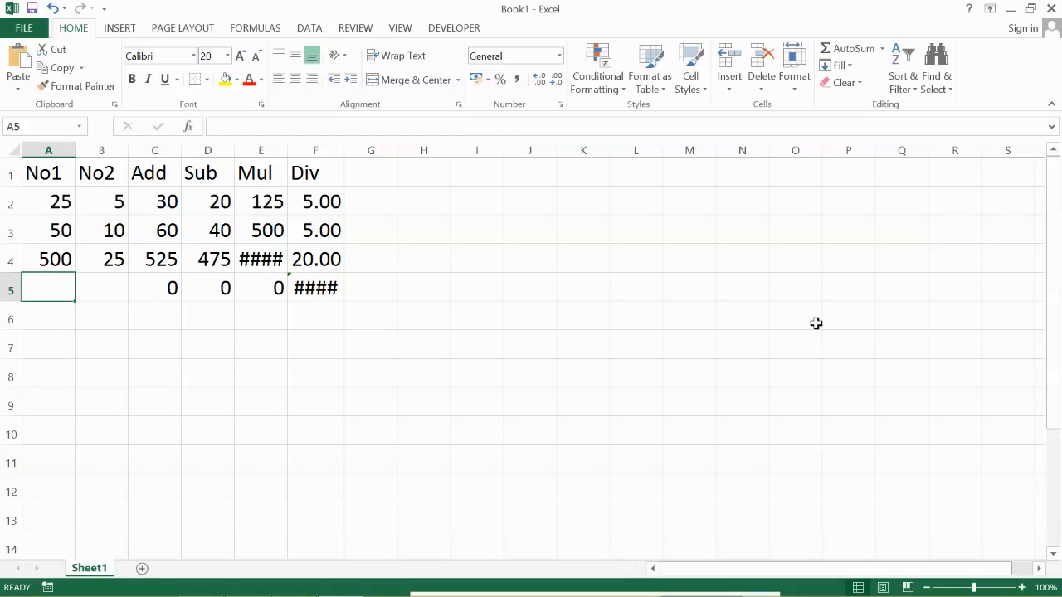
# - Check the row 4 formulas and autofit the Mul column to its contents
pyautogui.click(159, 259)
pyautogui.click(214, 260)
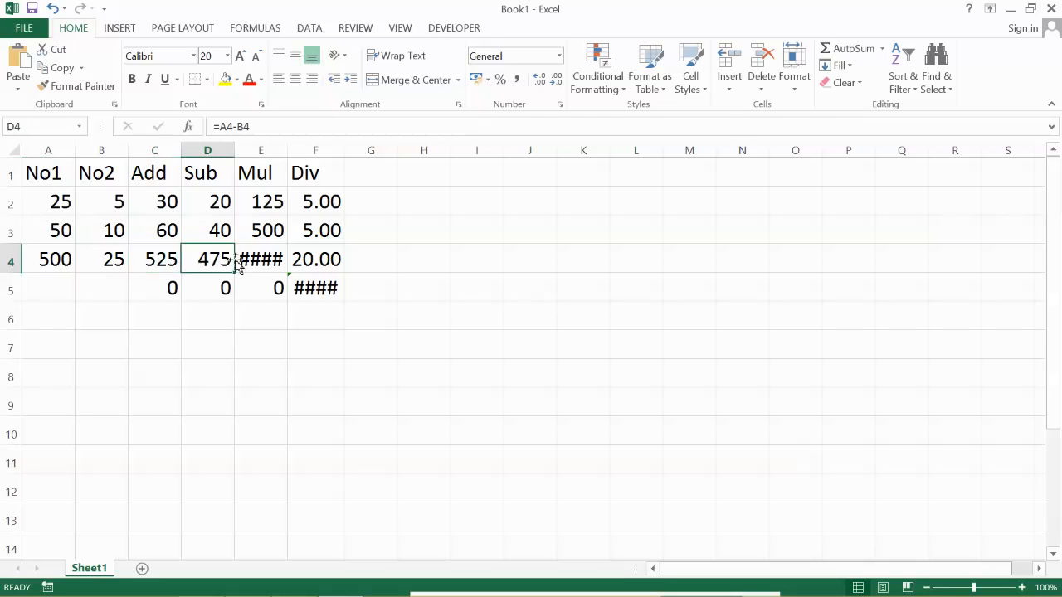
pyautogui.click(273, 260)
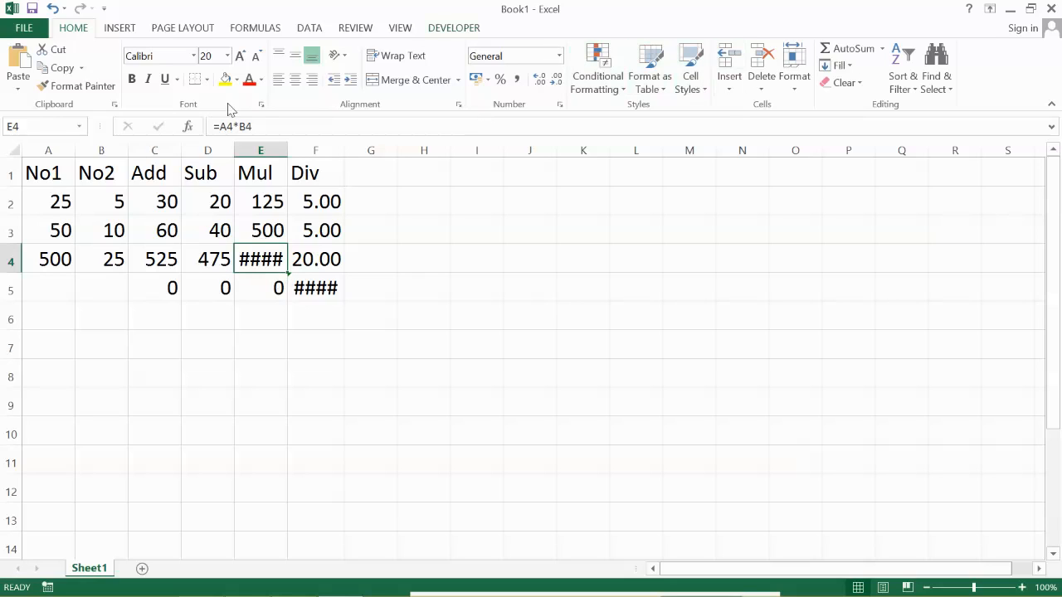
pyautogui.doubleClick(289, 149)
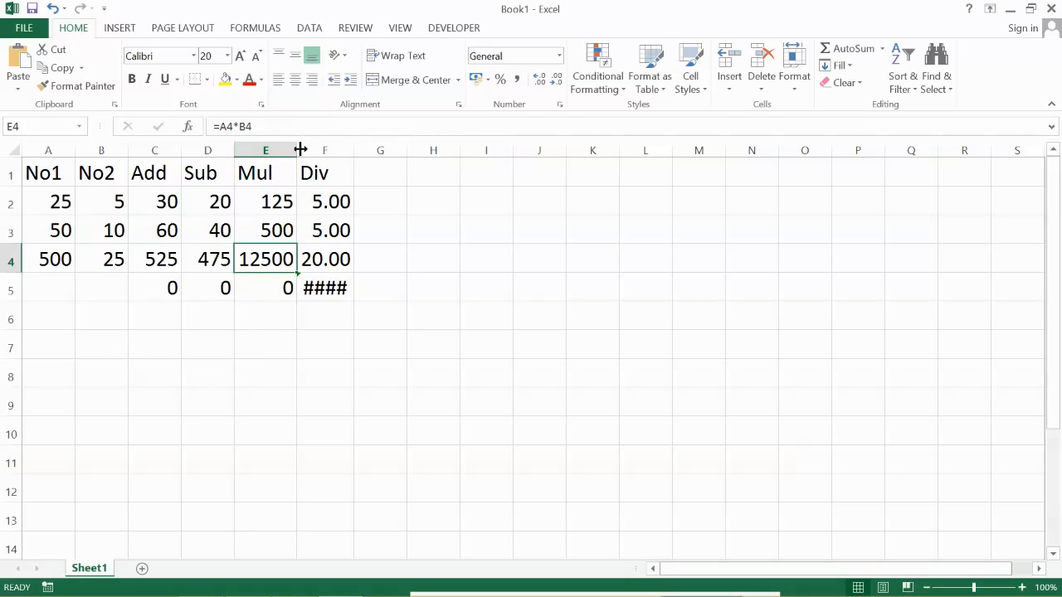
# - Enter 1000 under No1 and 10 under No2 in row 5, and autofit the Div column
pyautogui.click(60, 289)
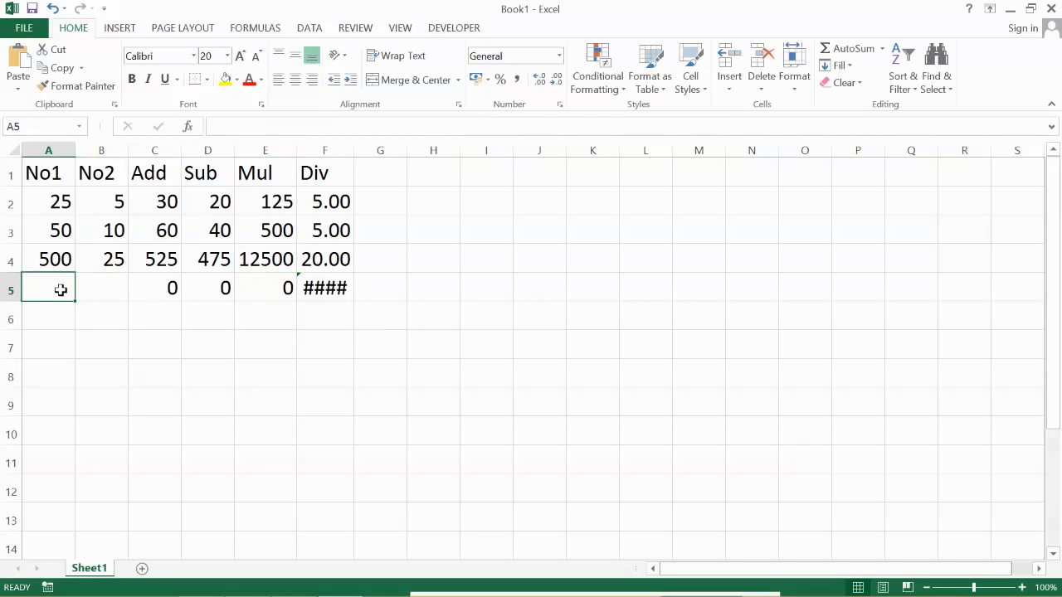
pyautogui.write('1000')
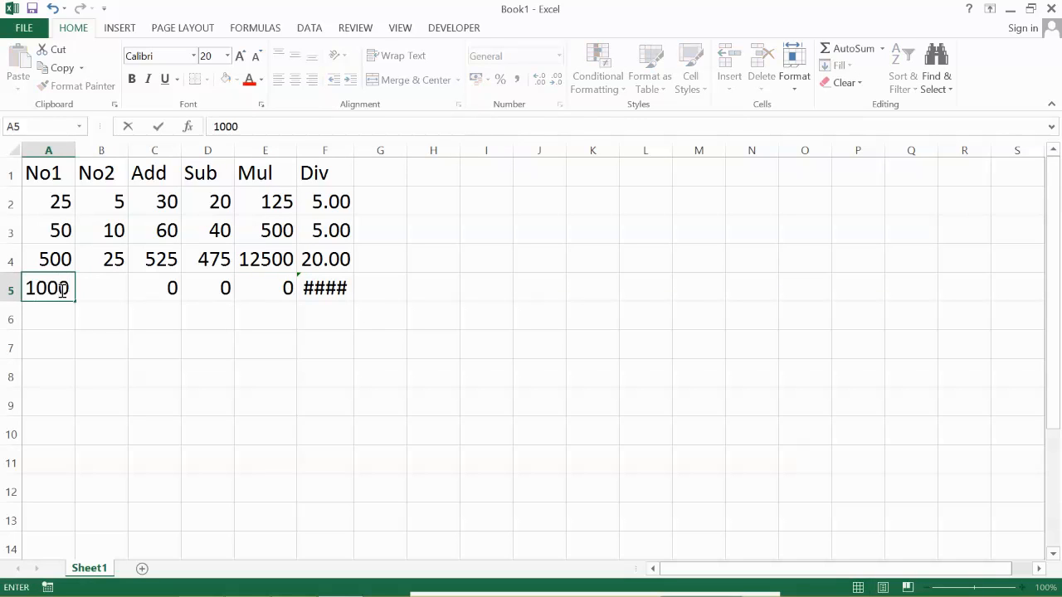
pyautogui.press('Tab')
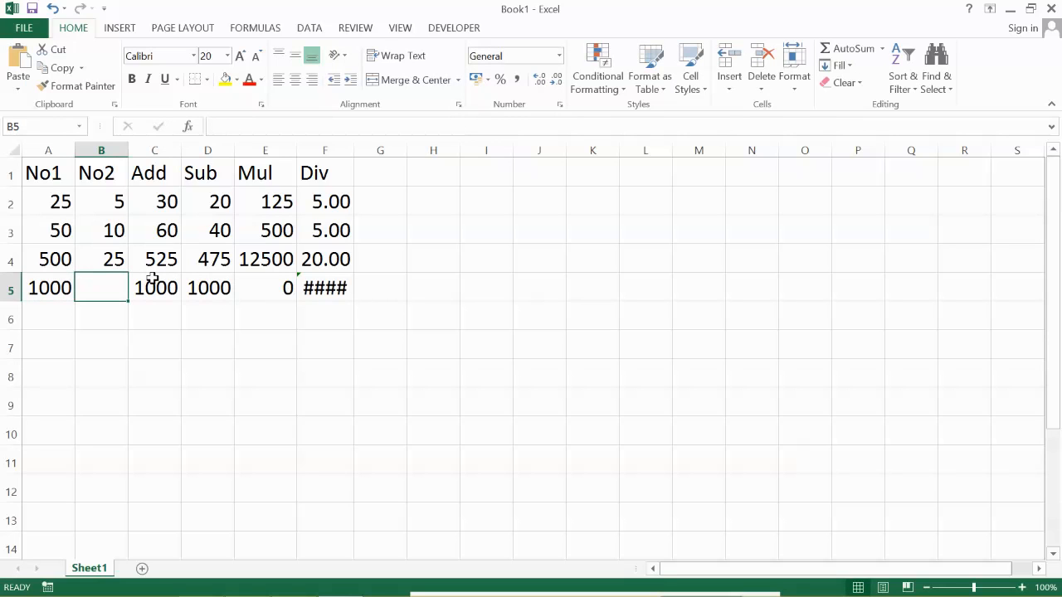
pyautogui.write('10')
pyautogui.press('Return')
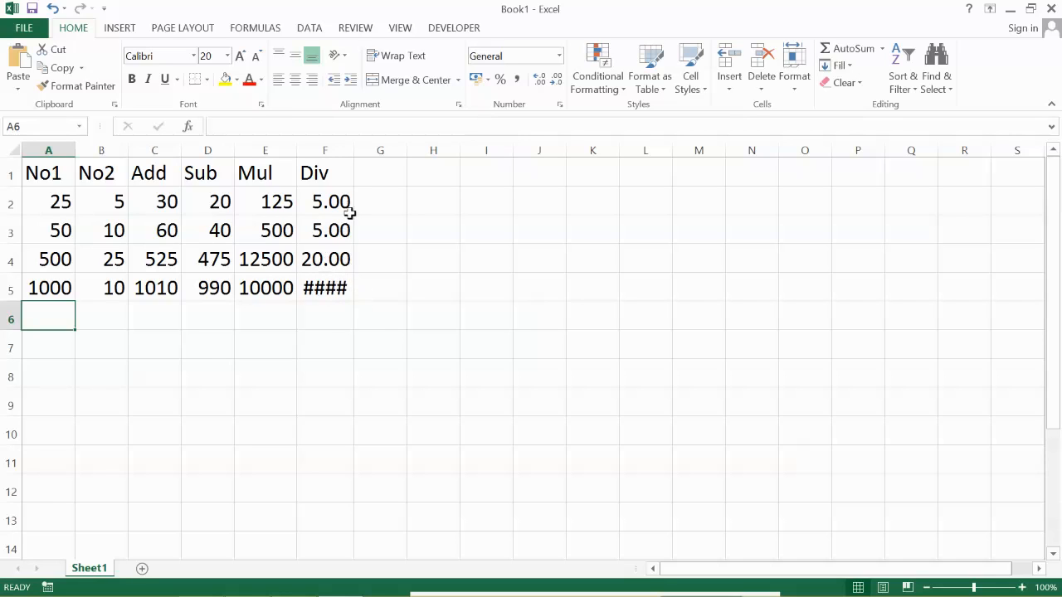
pyautogui.doubleClick(350, 150)
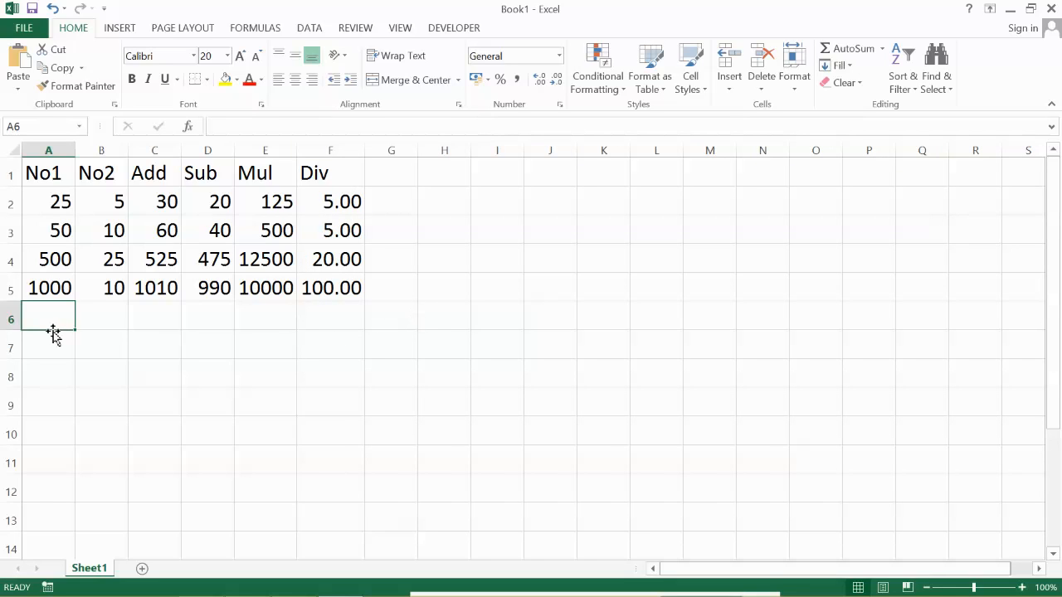
# - Enter another pair of numbers in row 6, with 80020 under No1 and 20 under No2
pyautogui.write('80020')
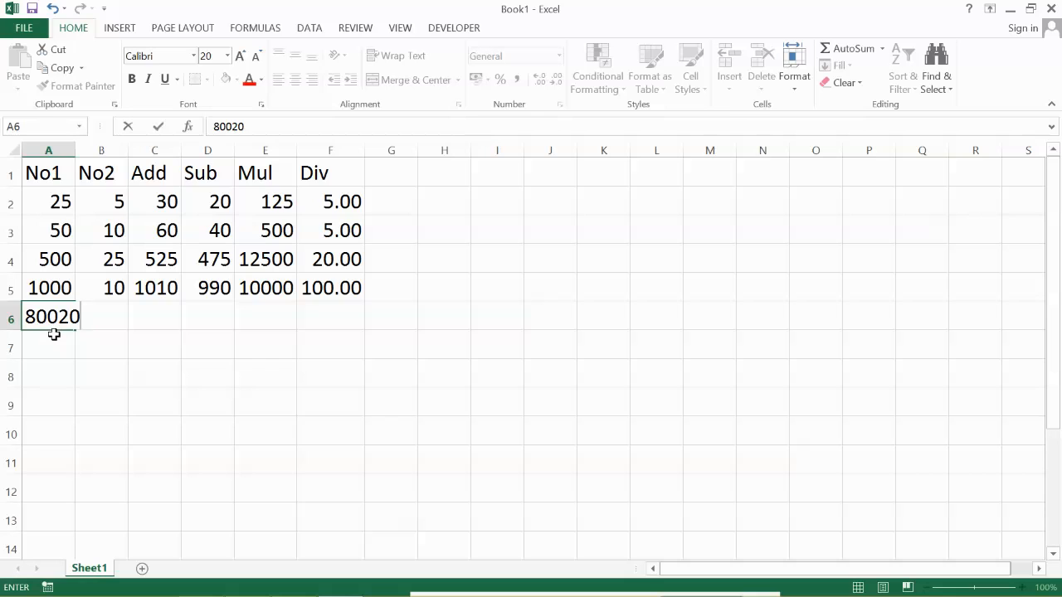
pyautogui.press('Tab')
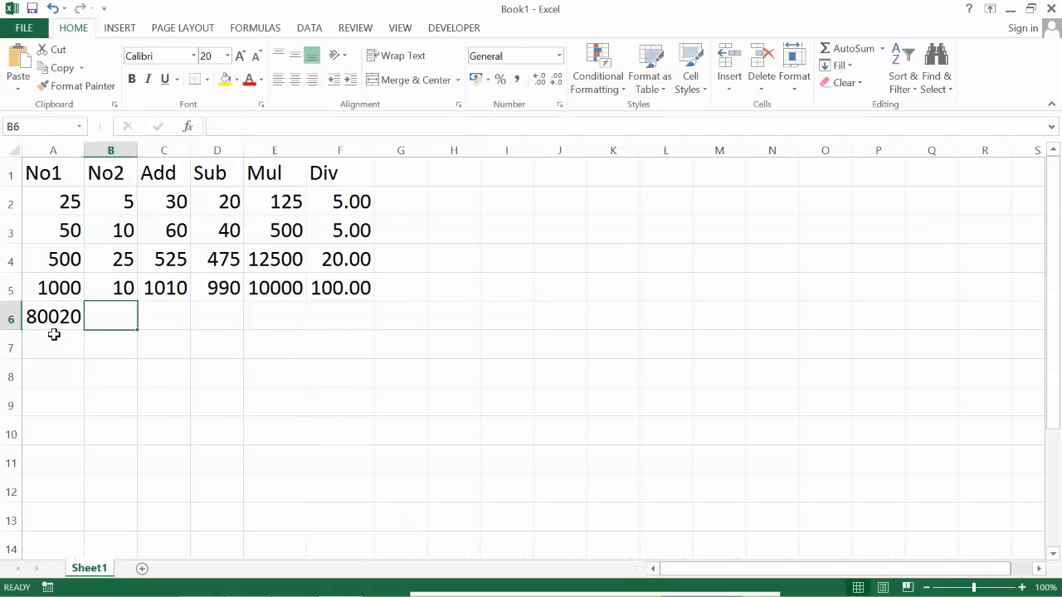
pyautogui.write('20')
pyautogui.press('Tab')
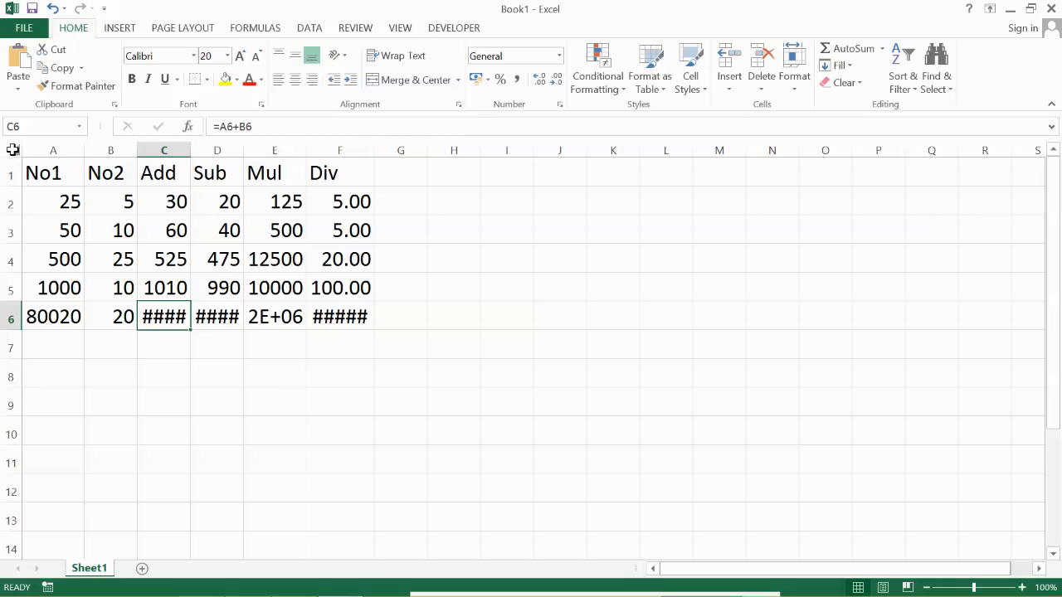
# - Autofit the width of all columns in the sheet to their contents
pyautogui.click(13, 149)
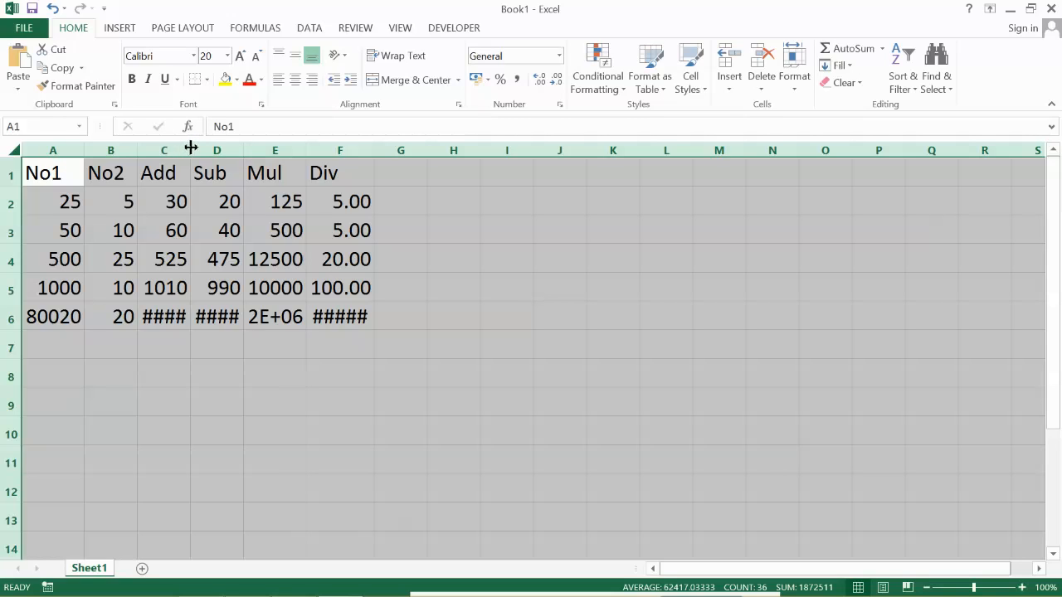
pyautogui.doubleClick(243, 150)
pyautogui.click(194, 344)
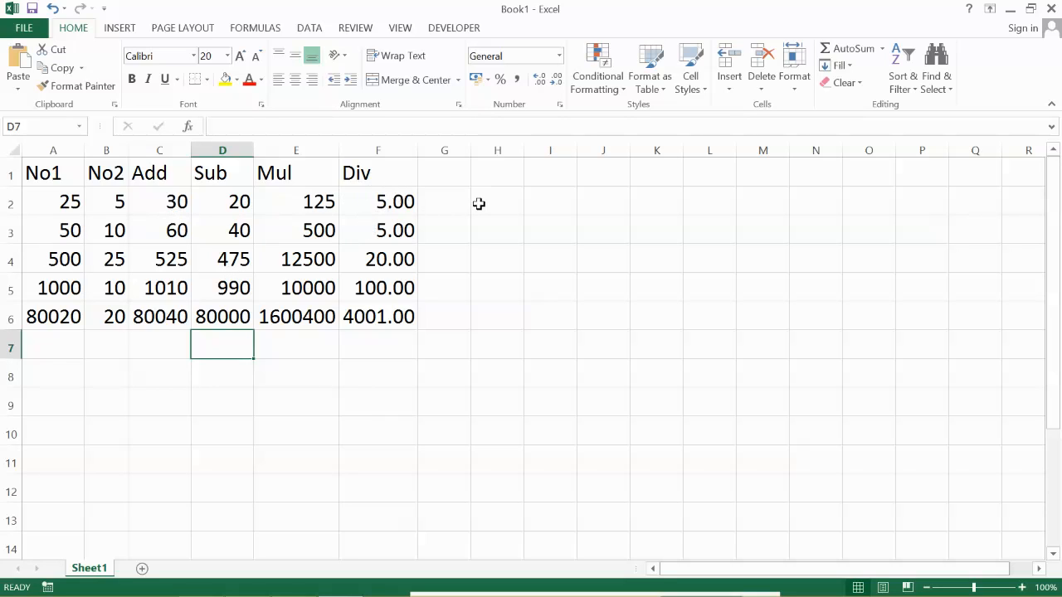
pyautogui.click(443, 173)
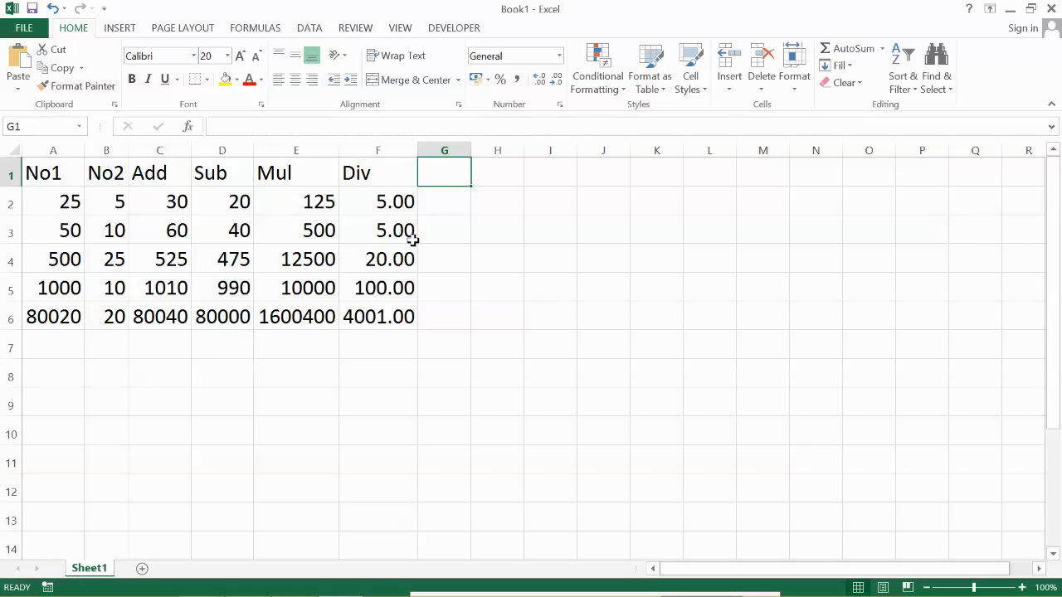
pyautogui.press('Right')
pyautogui.press('Right')
pyautogui.press('Right')
pyautogui.press('Right')
pyautogui.press('Right')
pyautogui.press('Right')
pyautogui.press('Right')
pyautogui.press('Right')
pyautogui.press('Right')
pyautogui.press('Right')
pyautogui.press('Right')
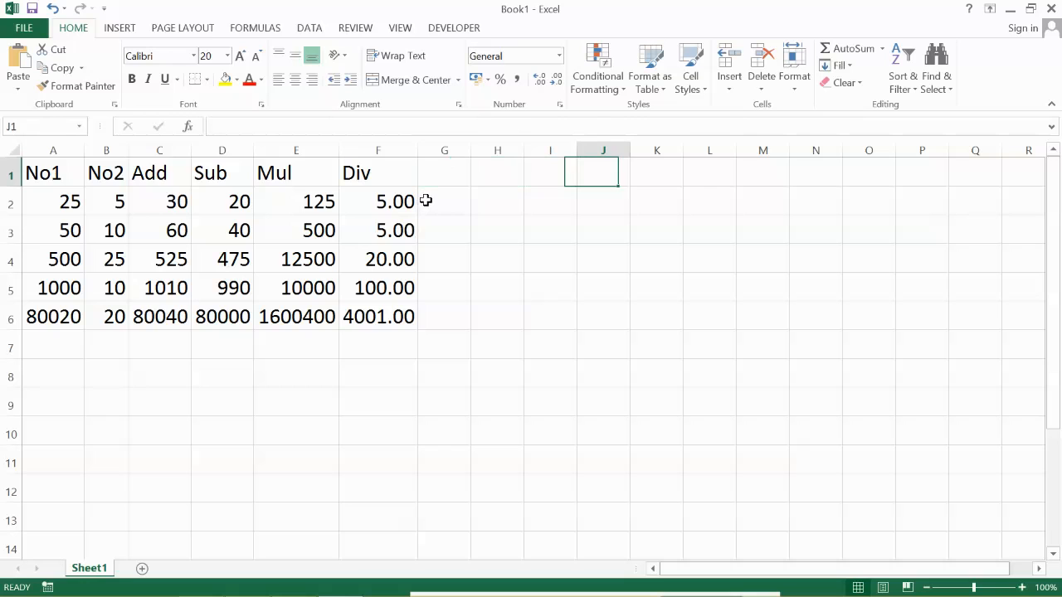
pyautogui.press('Right')
pyautogui.press('Right')
pyautogui.press('Right')
pyautogui.press('Right')
pyautogui.press('Right')
pyautogui.press('Right')
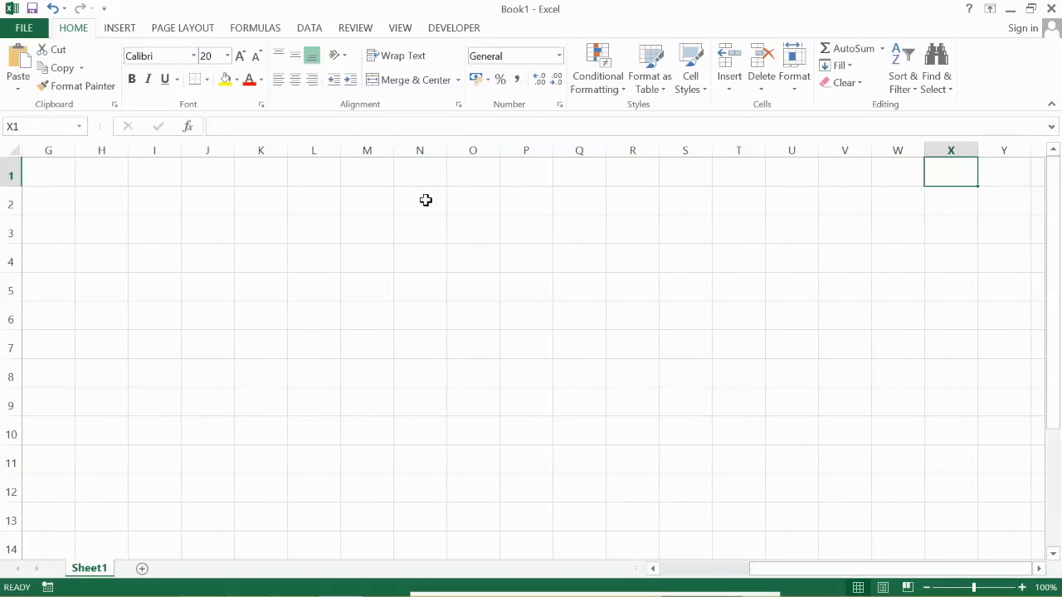
pyautogui.press('Left')
pyautogui.press('Left')
pyautogui.press('Left')
pyautogui.press('Left')
pyautogui.press('Left')
pyautogui.press('Left')
pyautogui.press('Left')
pyautogui.press('Left')
pyautogui.press('Left')
pyautogui.press('Left')
pyautogui.press('Left')
pyautogui.press('Left')
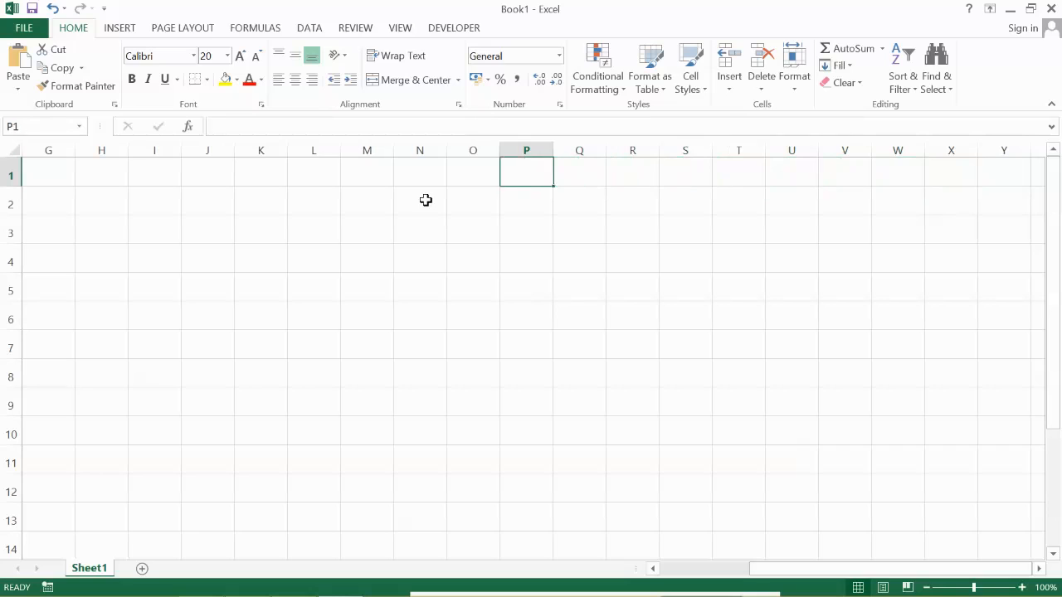
pyautogui.press('Left')
pyautogui.press('Left')
pyautogui.press('Left')
pyautogui.press('Left')
pyautogui.press('Left')
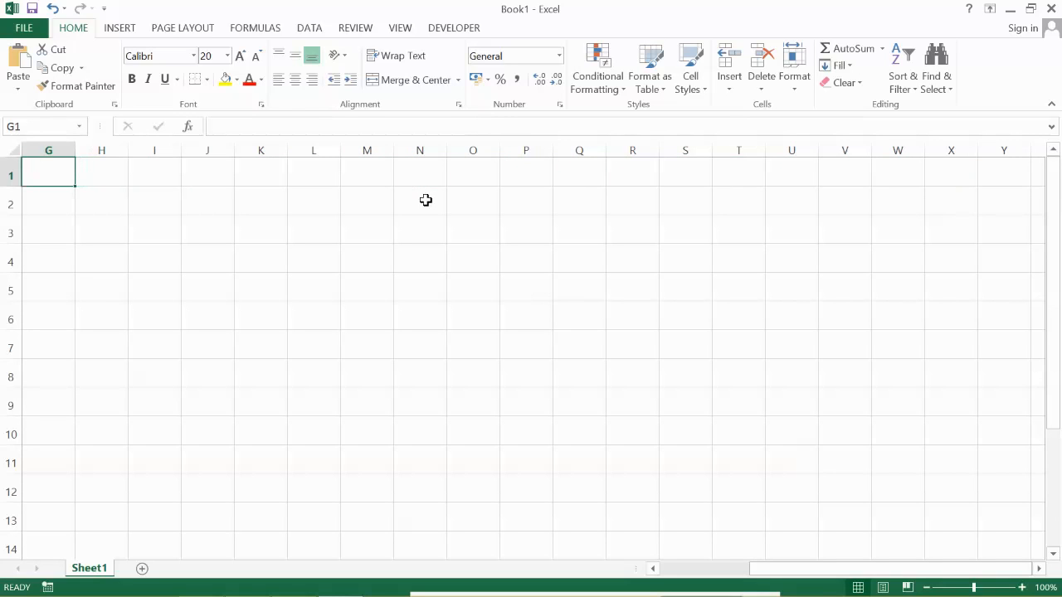
# - Enter the headings No1, No2, No3, No4, No5 and No6 in cells G1 to L1 and Add in cell M1
pyautogui.write('No')
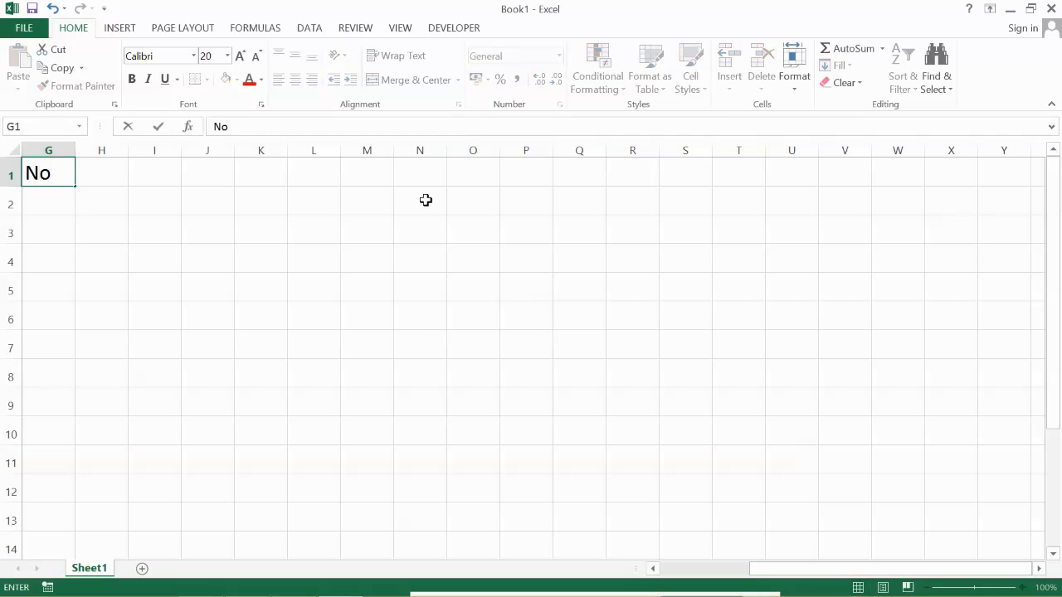
pyautogui.write('1')
pyautogui.press('Tab')
pyautogui.write('No2')
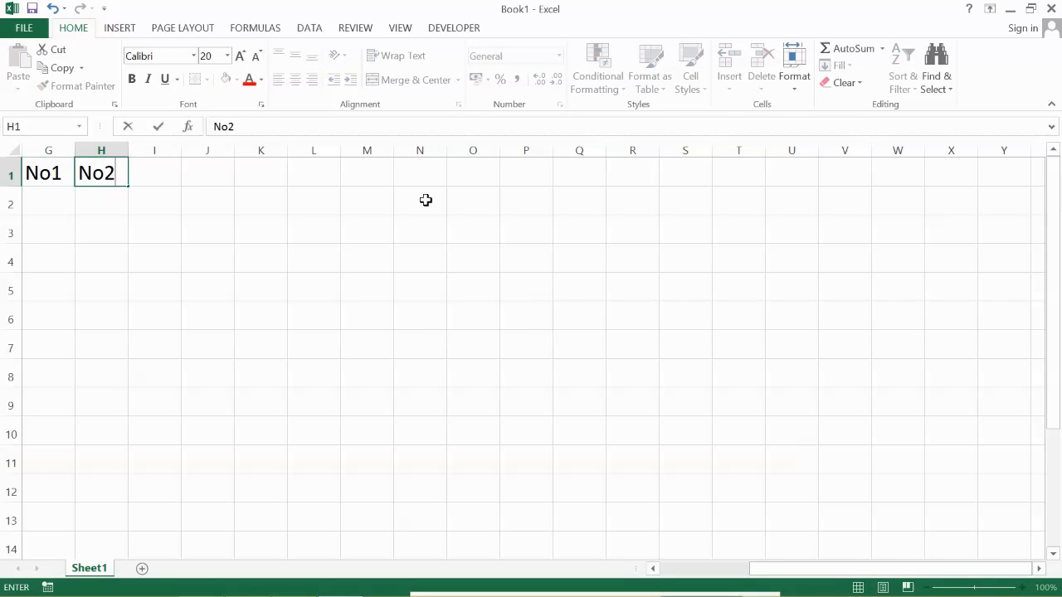
pyautogui.press('Tab')
pyautogui.write('No3')
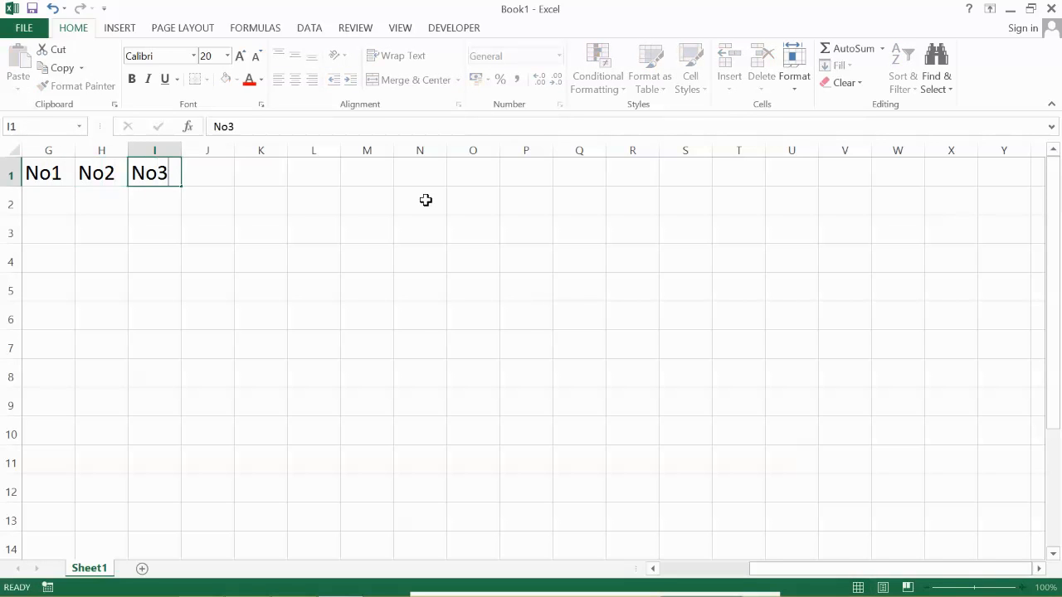
pyautogui.press('Tab')
pyautogui.write('No4')
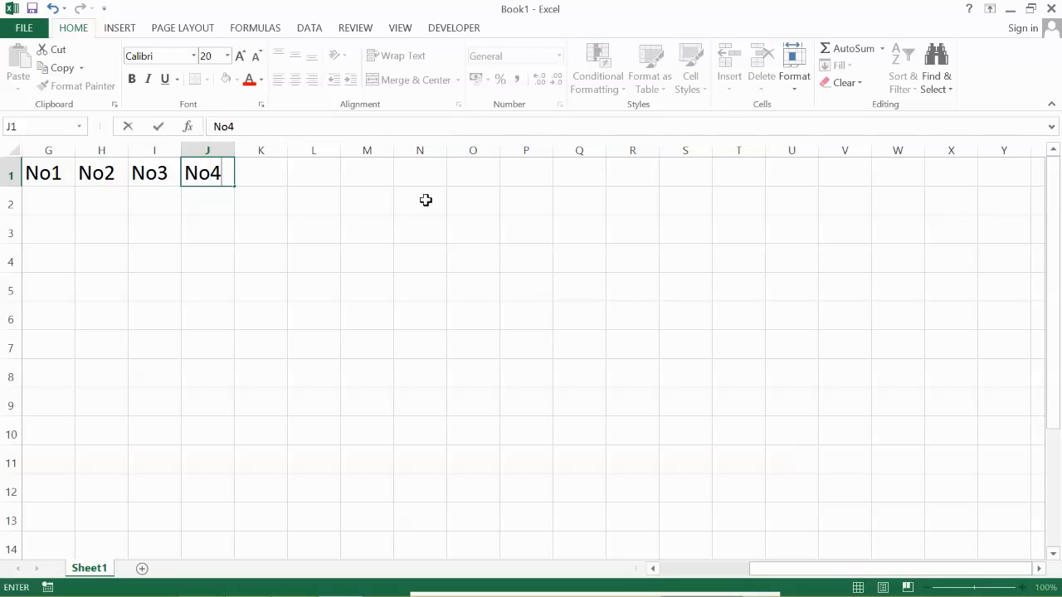
pyautogui.press('Tab')
pyautogui.write('No5')
pyautogui.press('Tab')
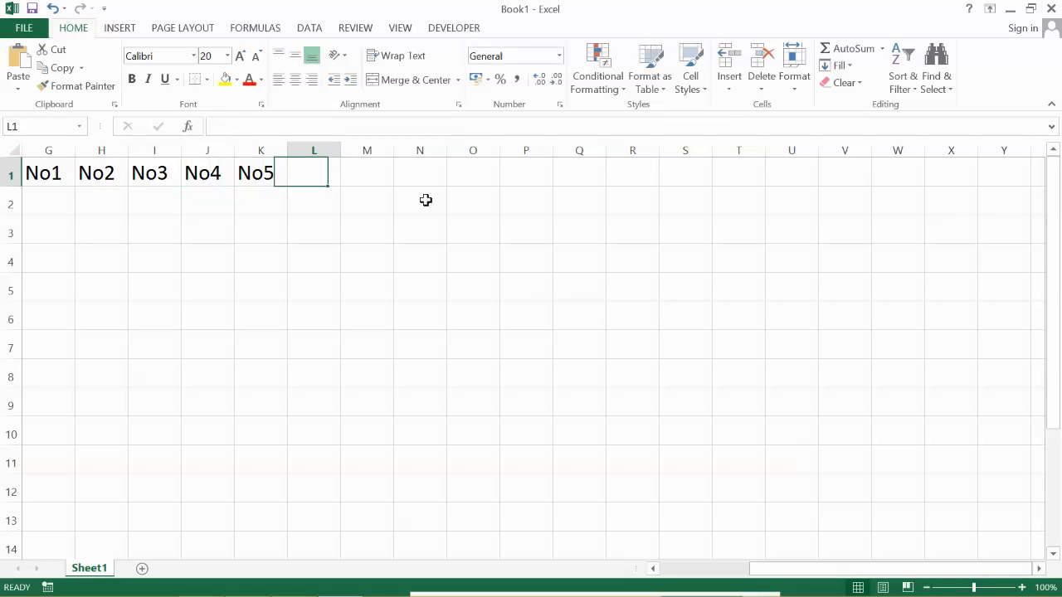
pyautogui.write('No6')
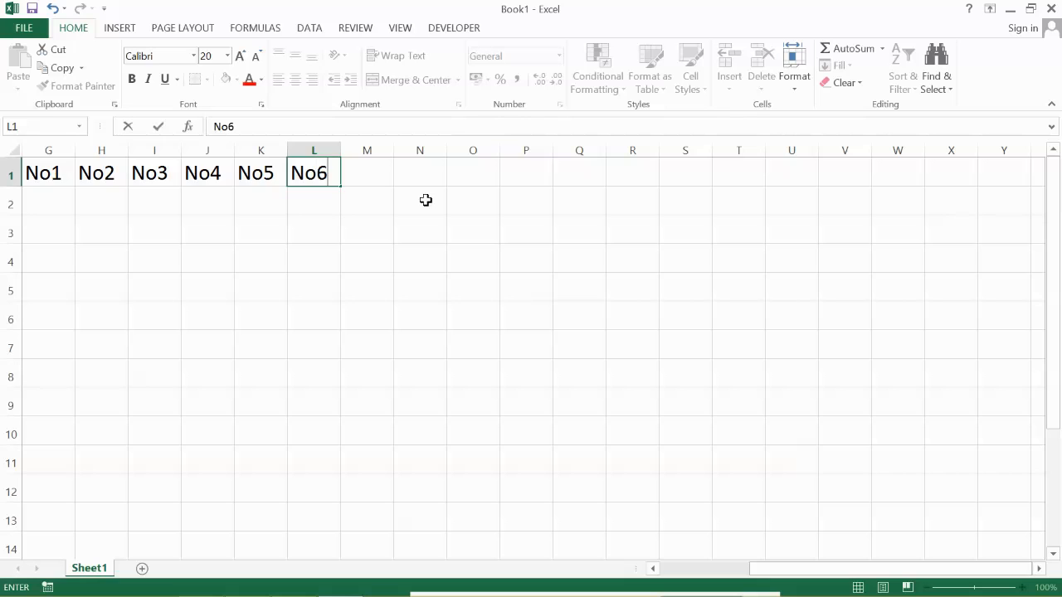
pyautogui.press('Tab')
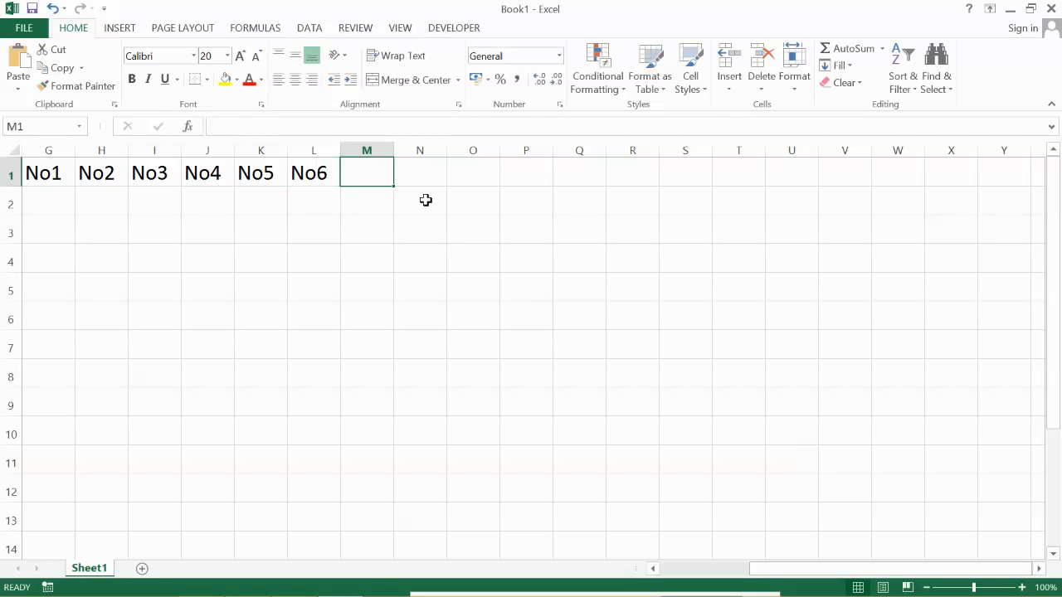
pyautogui.write('Add')
pyautogui.press('Return')
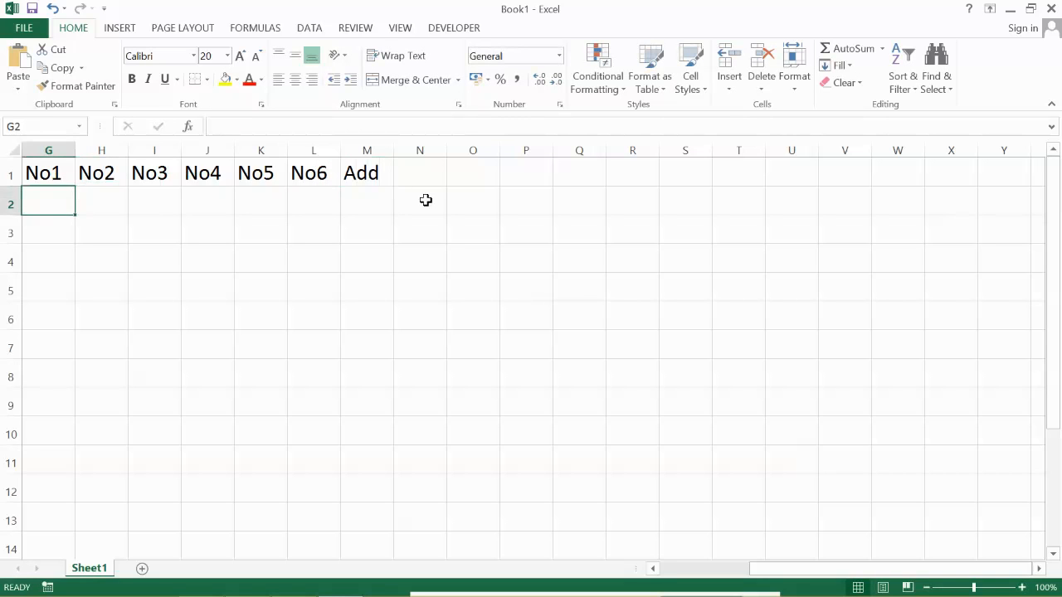
# - Enter the values 5, 3, 4, 5, 6 and 2 under No1 to No6 in cells G2 to L2
pyautogui.write('5')
pyautogui.press('Tab')
pyautogui.press('Tab')
pyautogui.write('4')
pyautogui.press('Tab')
pyautogui.write('5')
pyautogui.press('Tab')
pyautogui.write('6')
pyautogui.press('Tab')
pyautogui.write('2')
pyautogui.press('Tab')
pyautogui.press('Left')
pyautogui.press('Left')
pyautogui.press('Left')
pyautogui.press('Left')
pyautogui.press('Left')
pyautogui.press('Left')
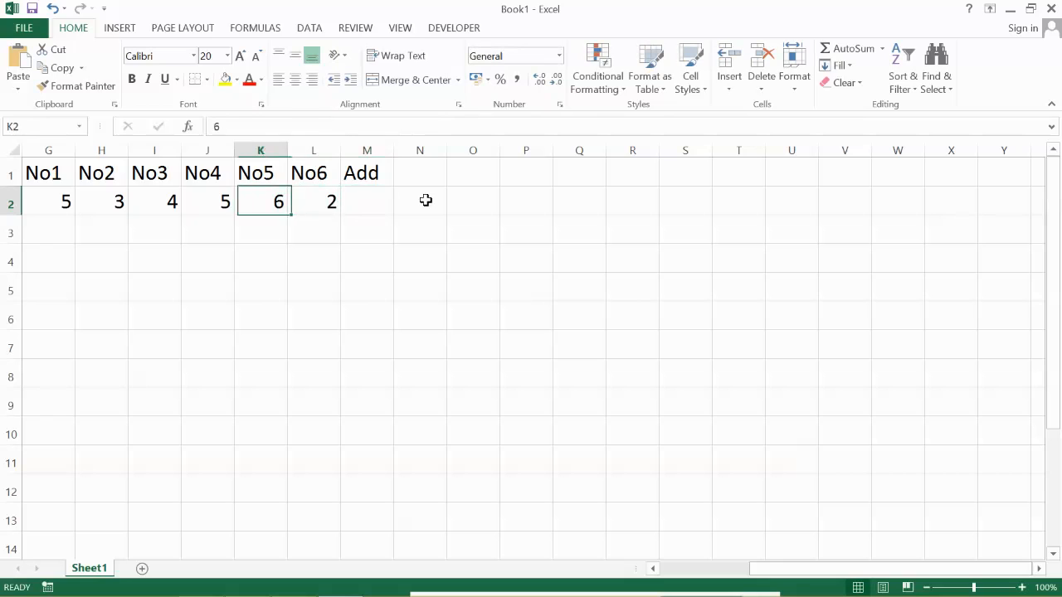
pyautogui.press('Right')
pyautogui.press('Right')
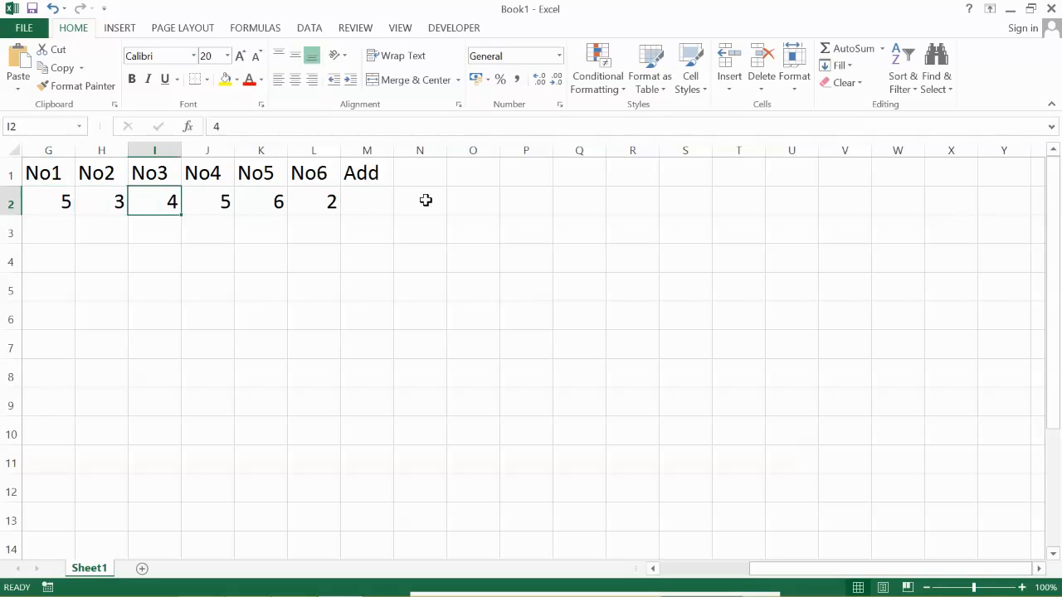
pyautogui.press('Right')
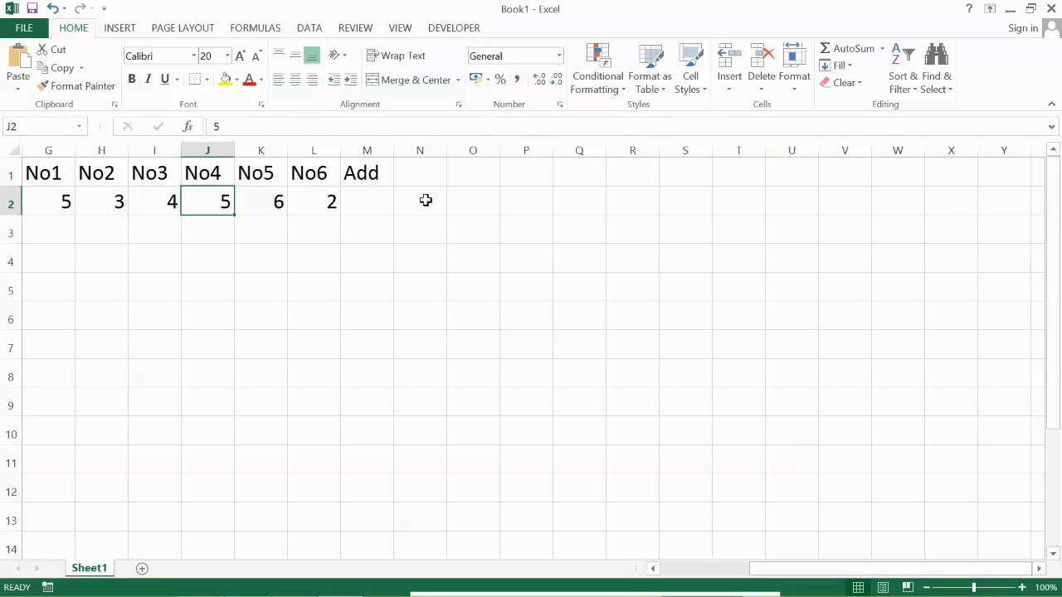
pyautogui.press('Right')
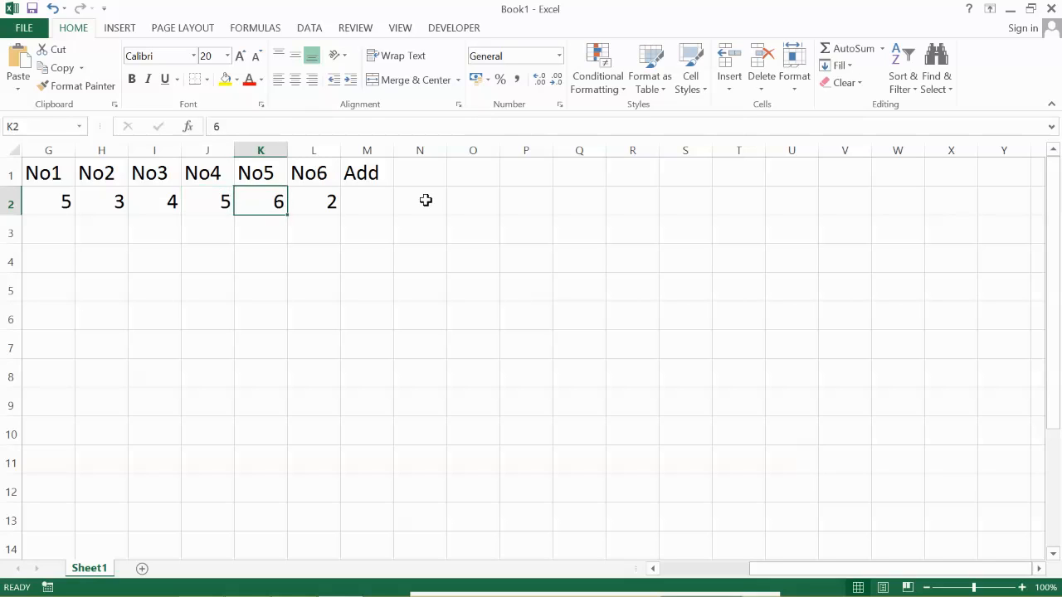
# - Enter the formula =SUM(G2:L2) in cell M2 to add the six numbers of the row
pyautogui.press('Right')
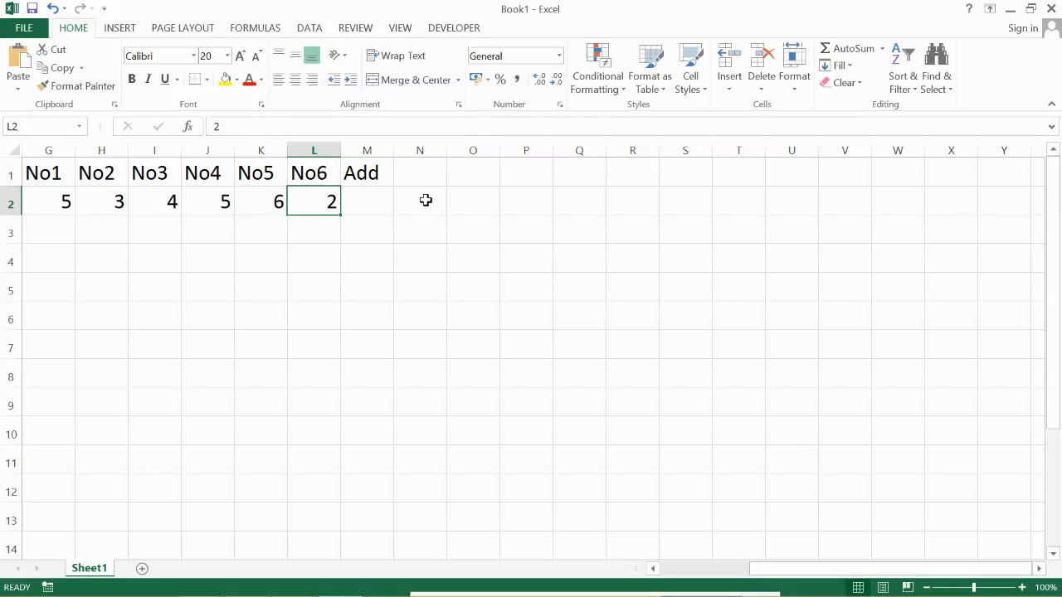
pyautogui.press('Right')
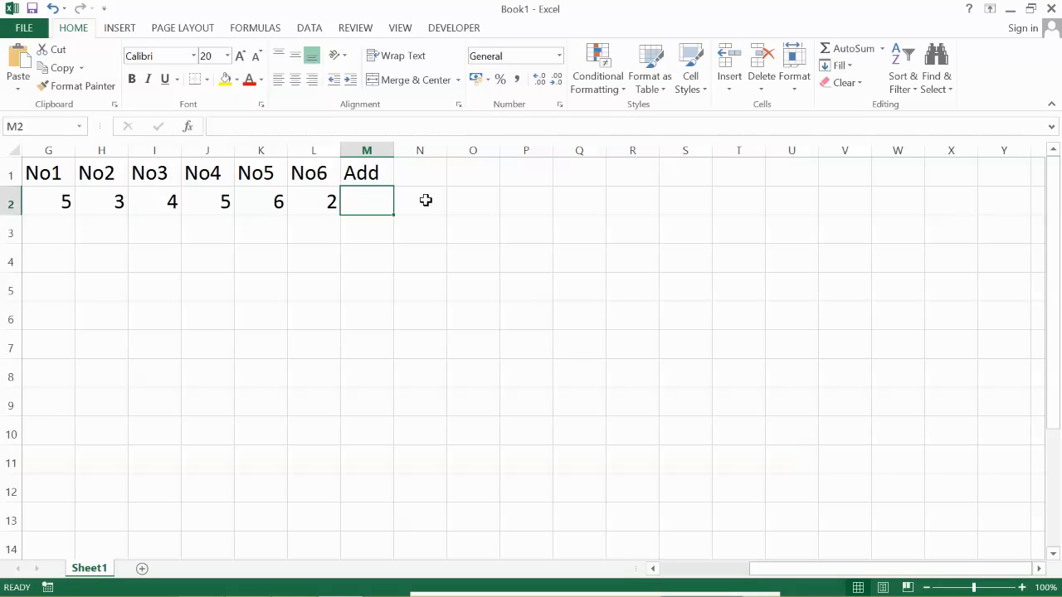
pyautogui.write('=')
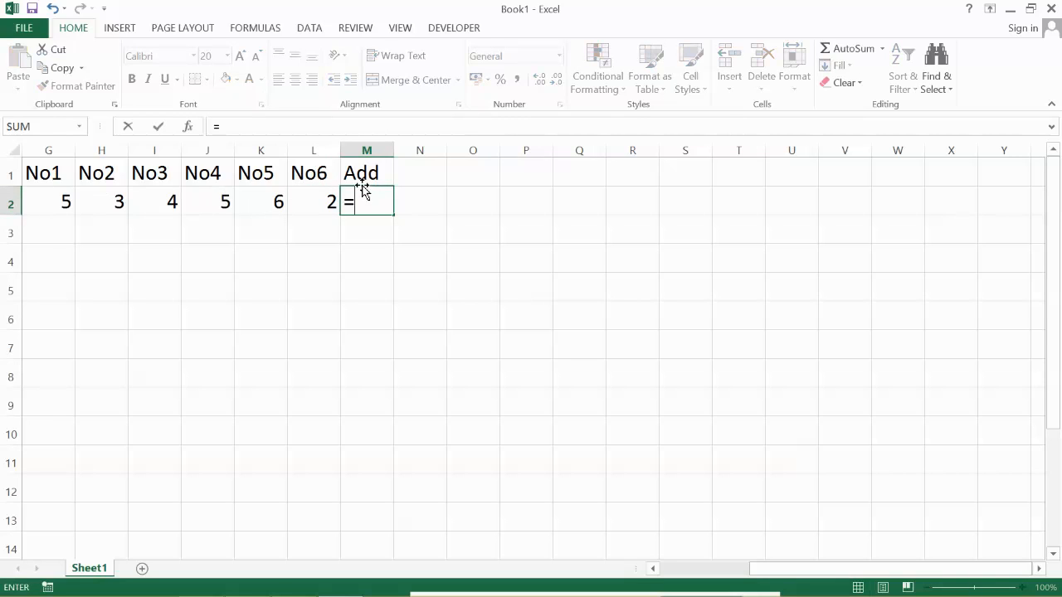
pyautogui.write('sum')
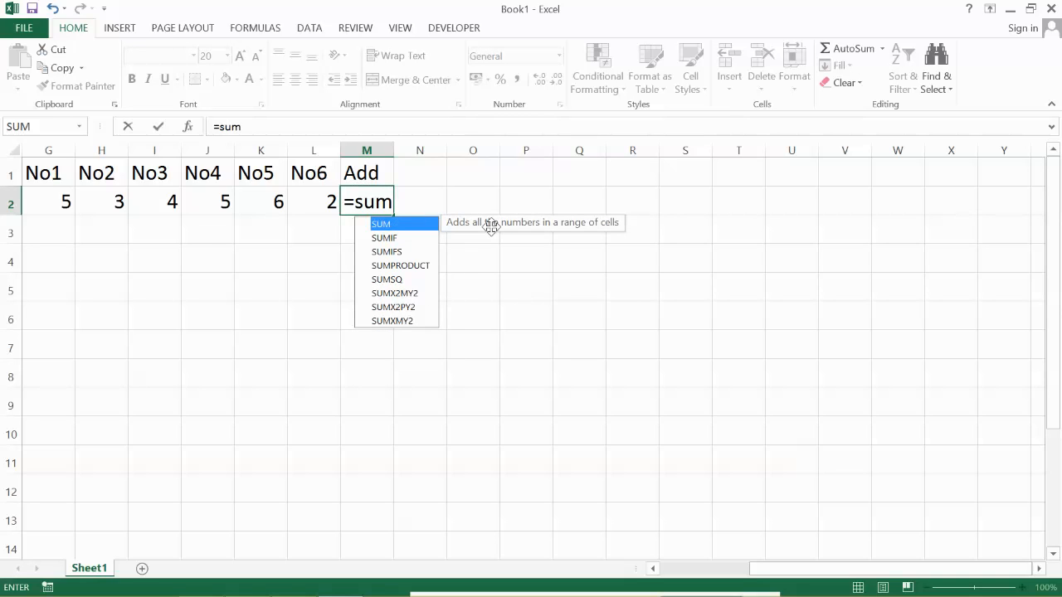
pyautogui.write('(')
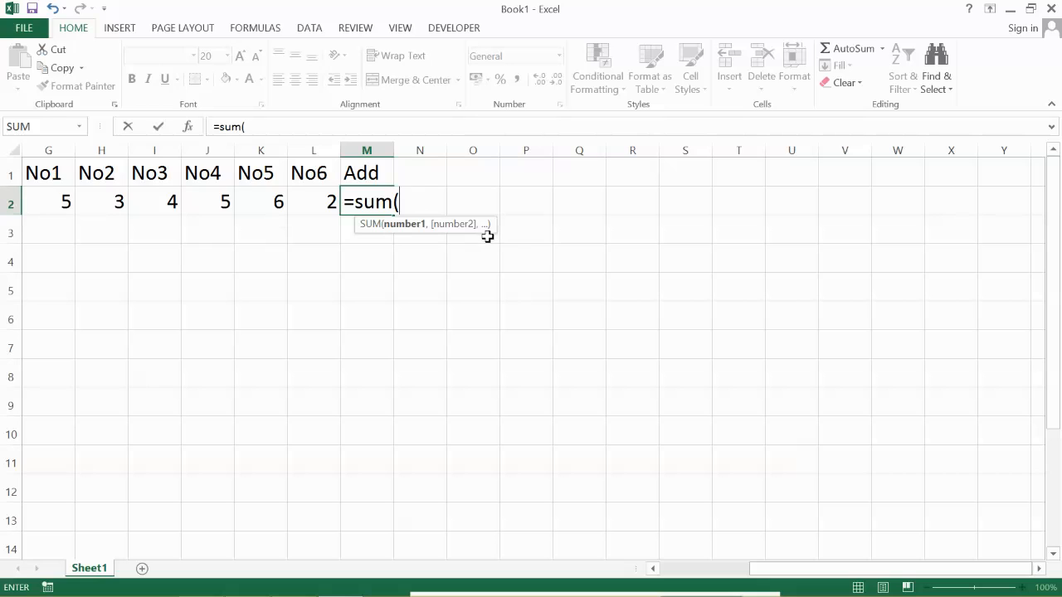
pyautogui.write('g2:')
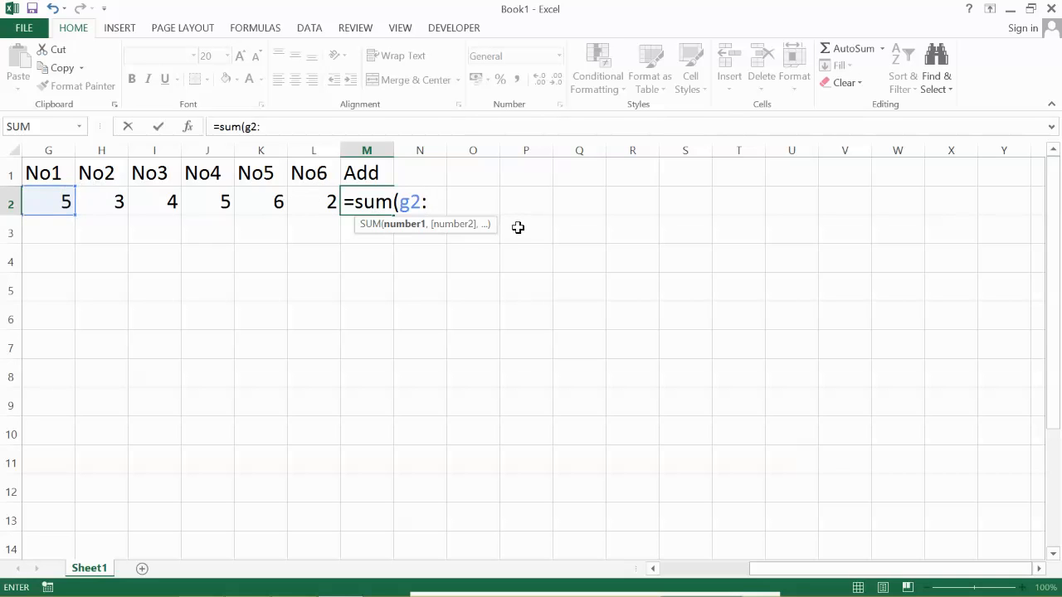
pyautogui.write('l2')
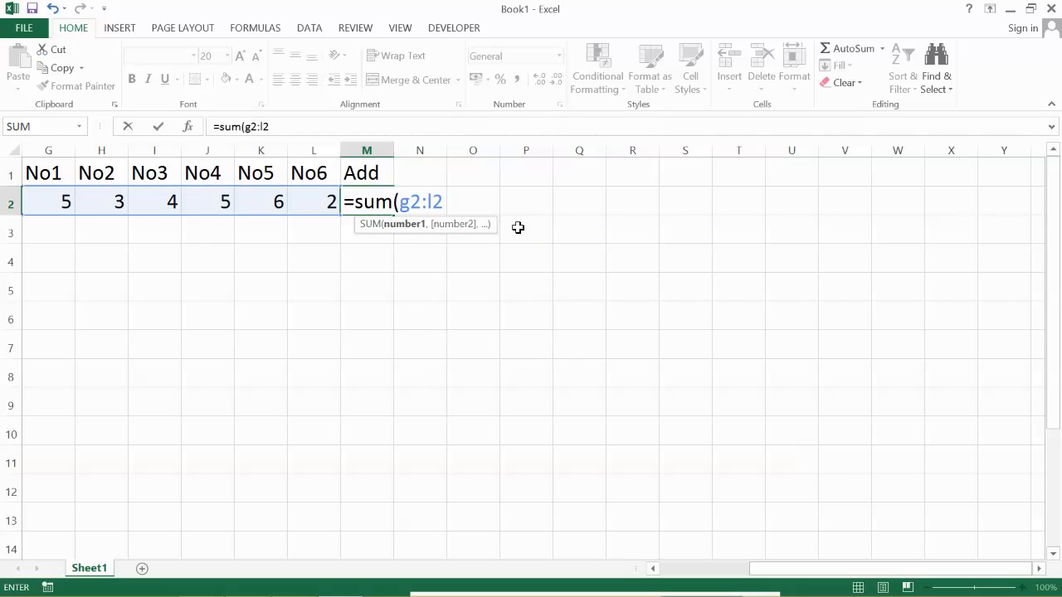
pyautogui.write(')')
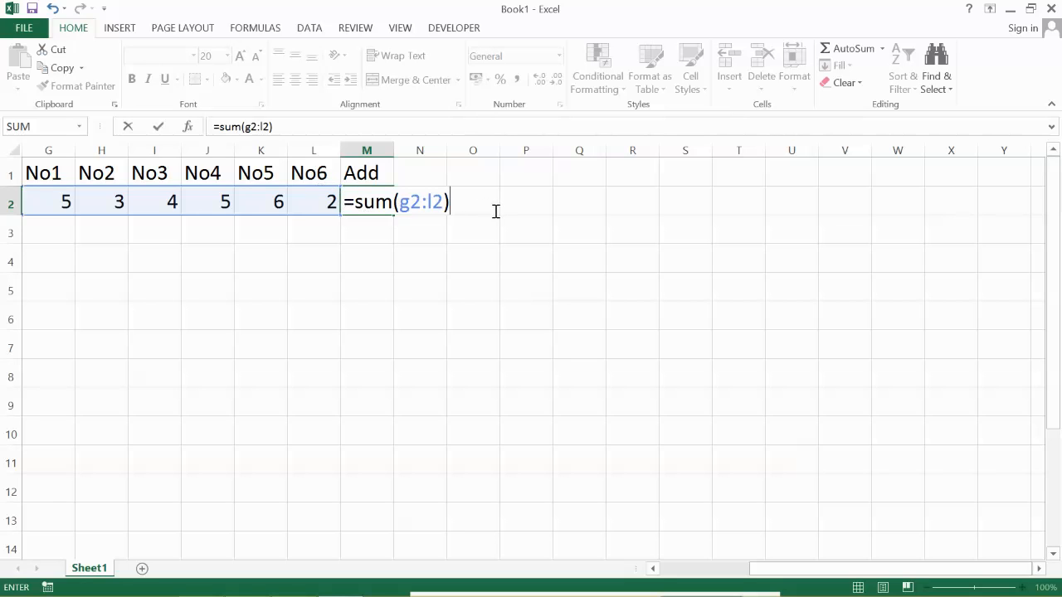
pyautogui.press('Return')
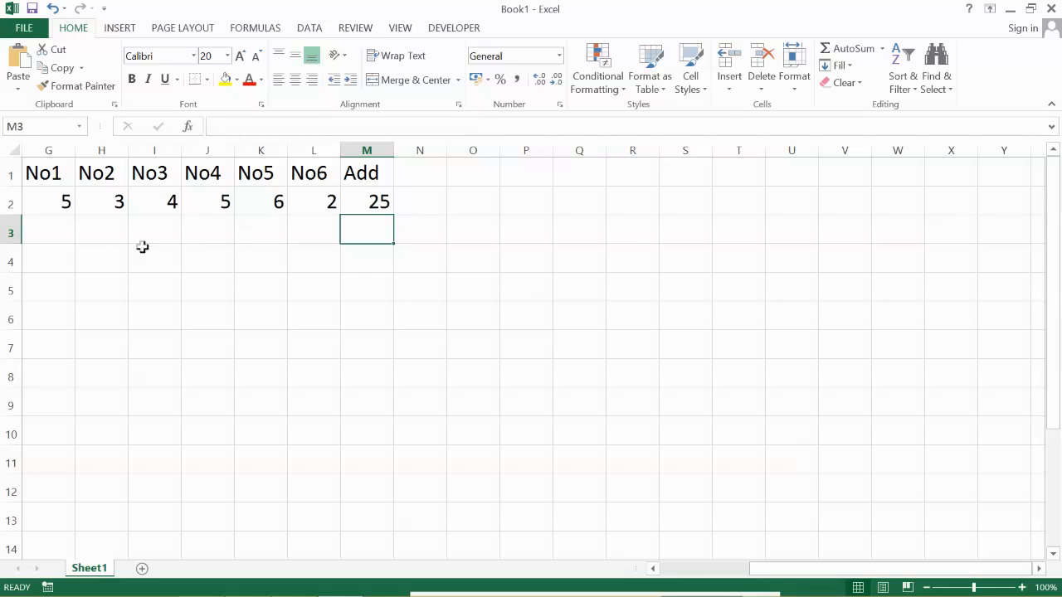
# - Fill the sum formula from cell M2 down to cell M5
pyautogui.click(379, 203)
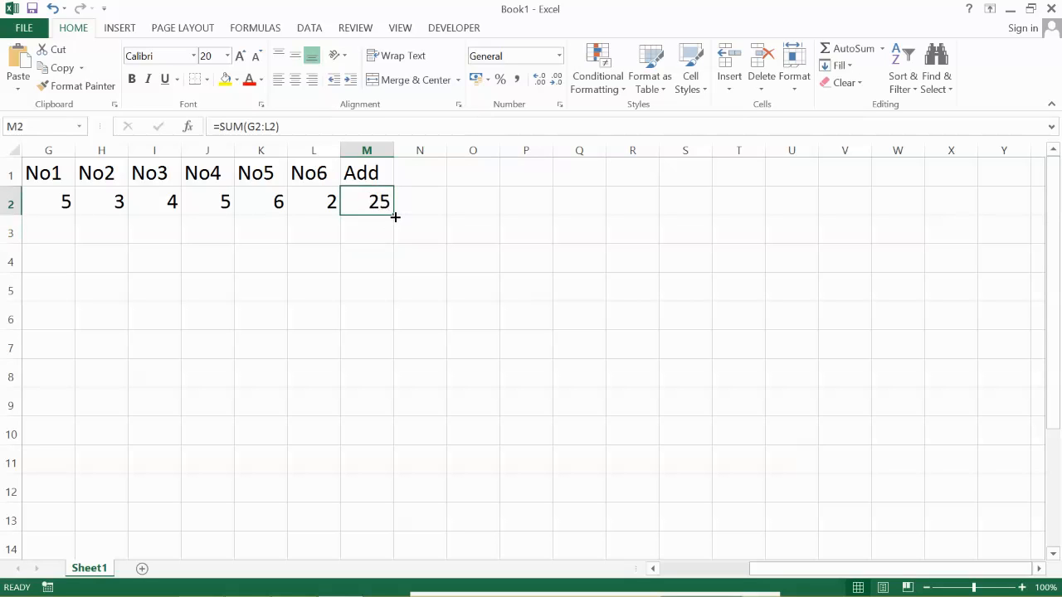
pyautogui.moveTo(395, 216); pyautogui.dragTo(390, 297)
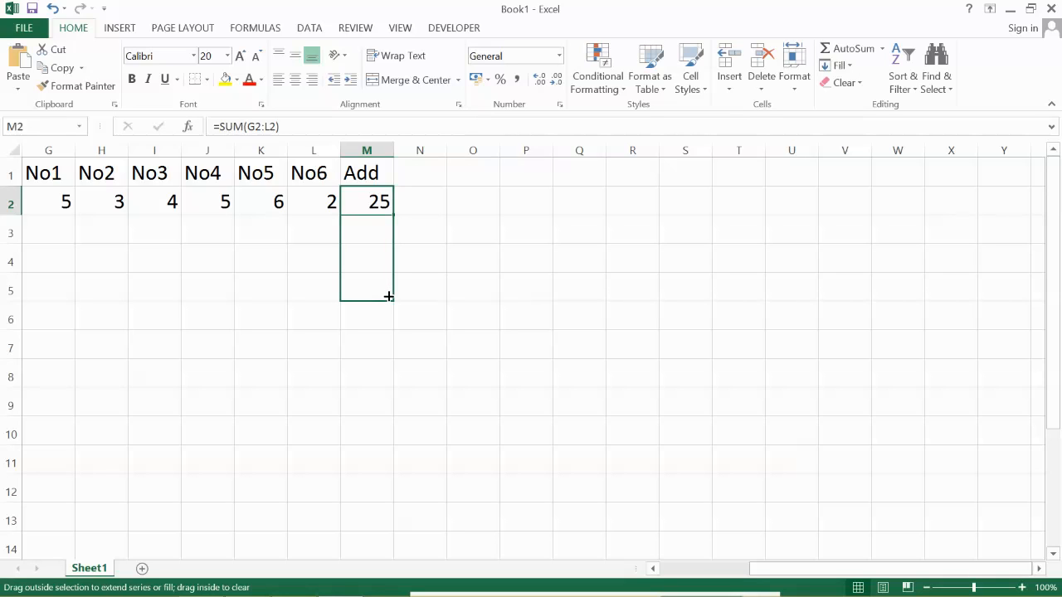
pyautogui.moveTo(389, 296); pyautogui.dragTo(390, 292)
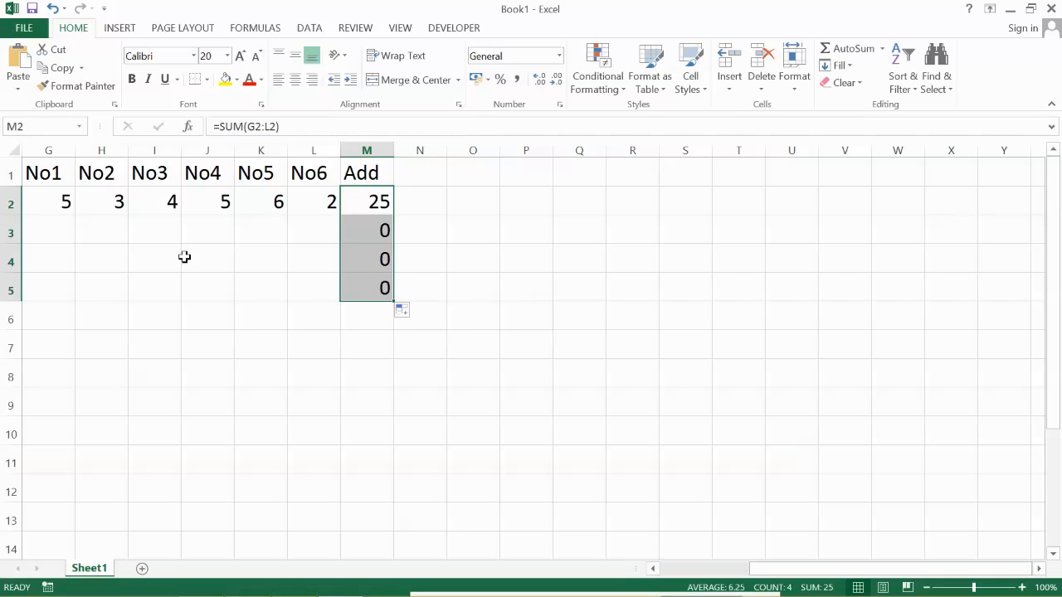
# - Enter the values 10, 50, 60, 230, 50 and 41 under No1 to No6 in cells G3 to L3
pyautogui.click(51, 224)
pyautogui.write('10')
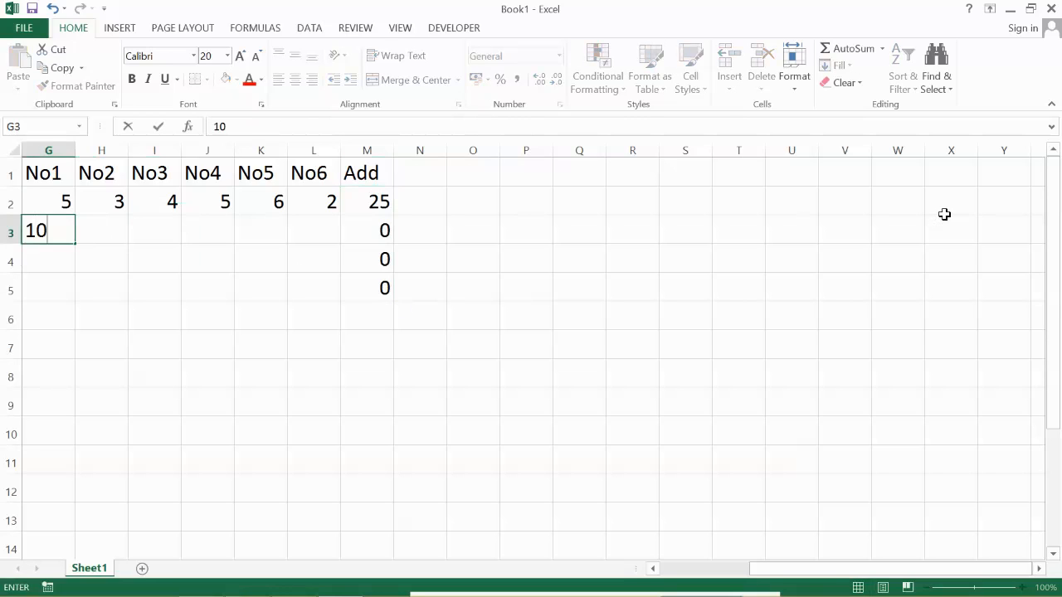
pyautogui.press('Tab')
pyautogui.write('50')
pyautogui.press('Tab')
pyautogui.write('60')
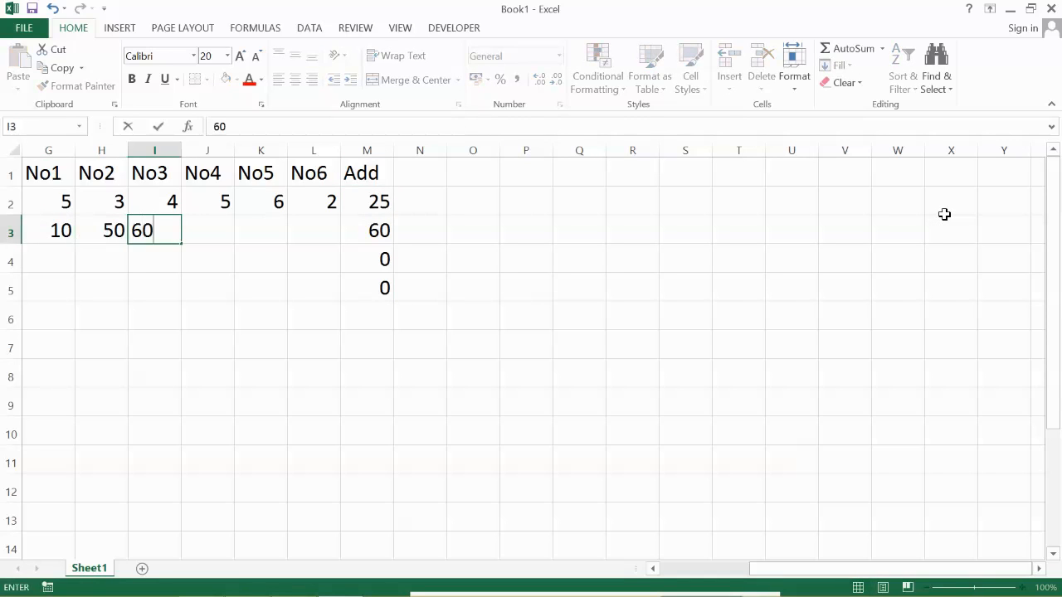
pyautogui.press('Tab')
pyautogui.write('230')
pyautogui.press('Tab')
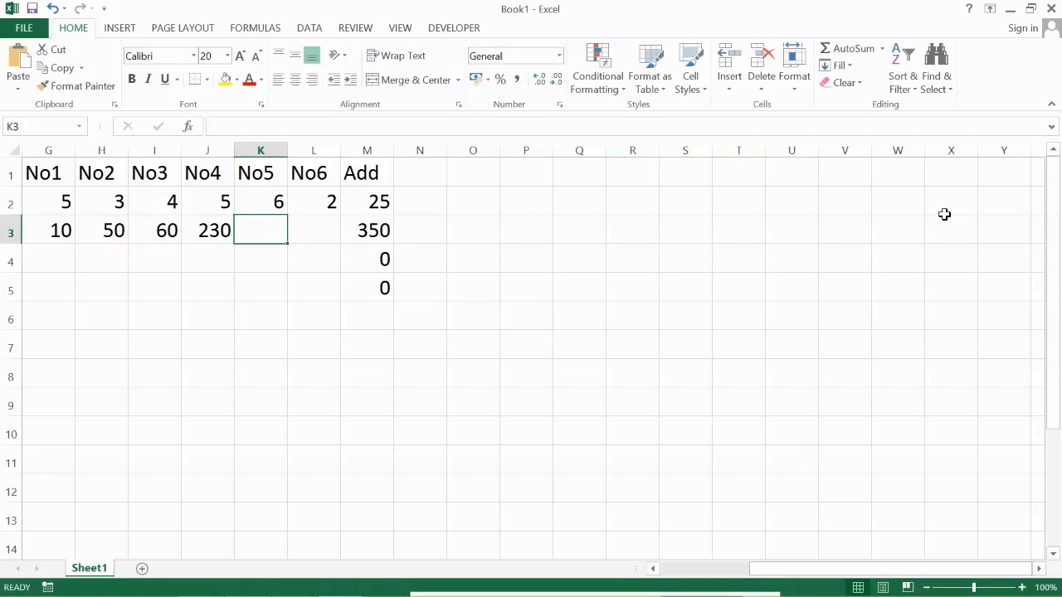
pyautogui.write('50')
pyautogui.press('Tab')
pyautogui.write('41')
pyautogui.press('Return')
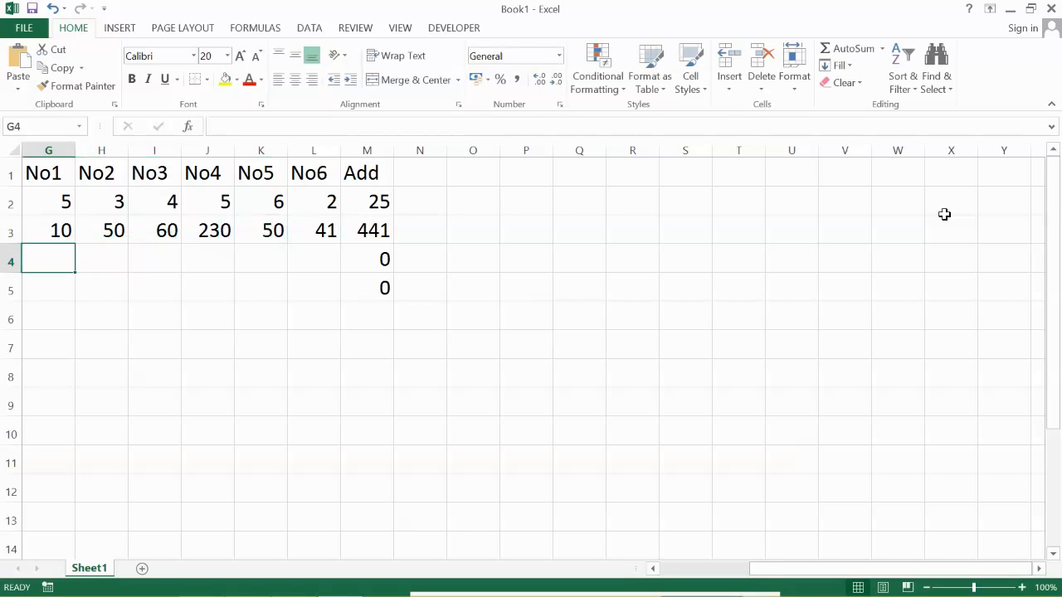
# - Enter the values 50, 60, 40, 45, 65 and 95 under No1 to No6 in cells G4 to L4
pyautogui.write('50')
pyautogui.press('Return')
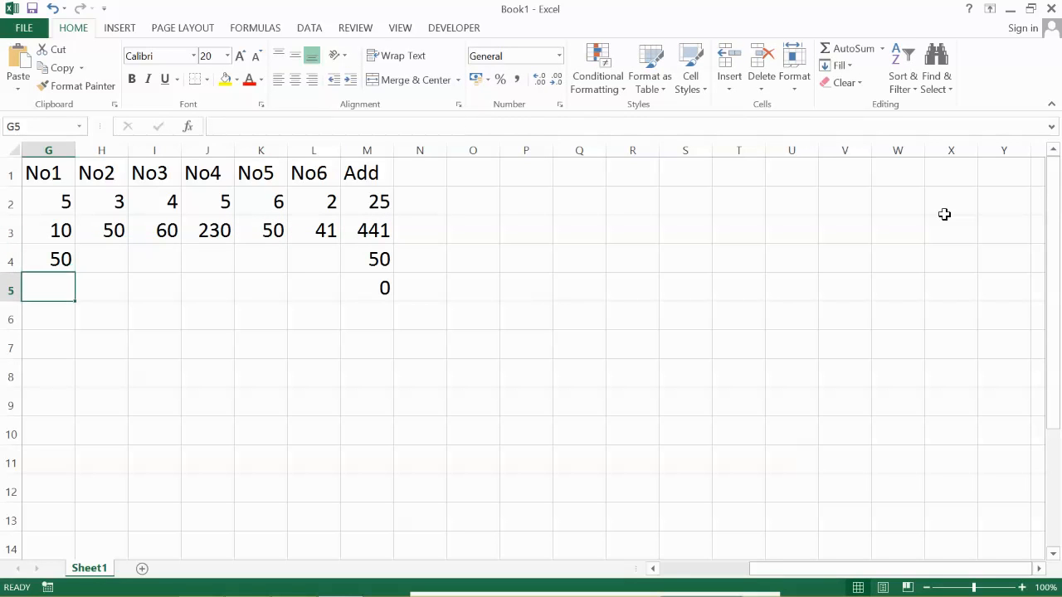
pyautogui.press('Up')
pyautogui.press('Tab')
pyautogui.write('60')
pyautogui.press('Tab')
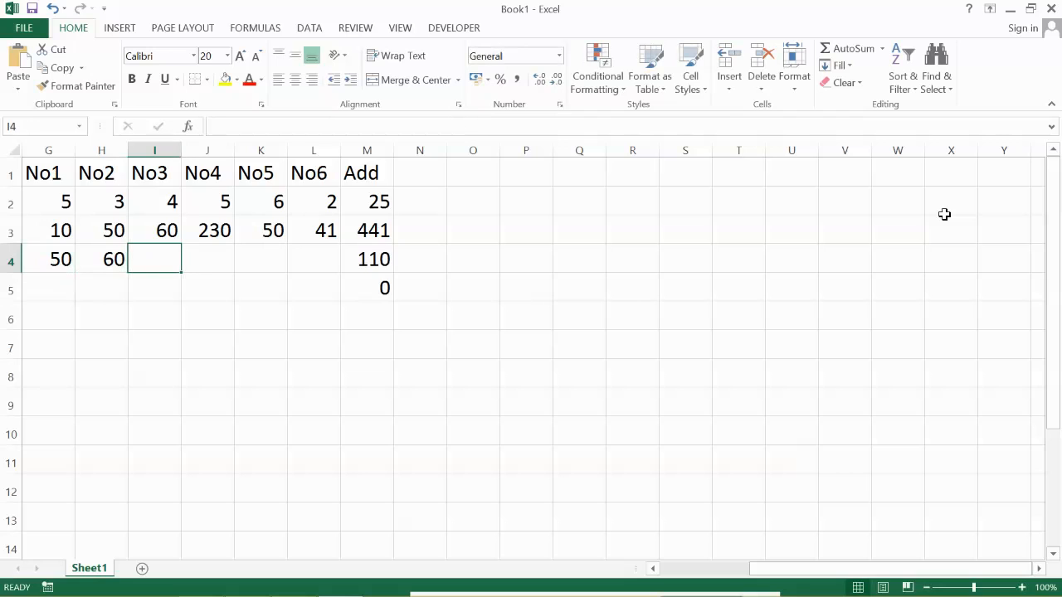
pyautogui.write('40')
pyautogui.press('Tab')
pyautogui.write('45')
pyautogui.press('Tab')
pyautogui.write('65')
pyautogui.press('Tab')
pyautogui.write('95')
pyautogui.press('Return')
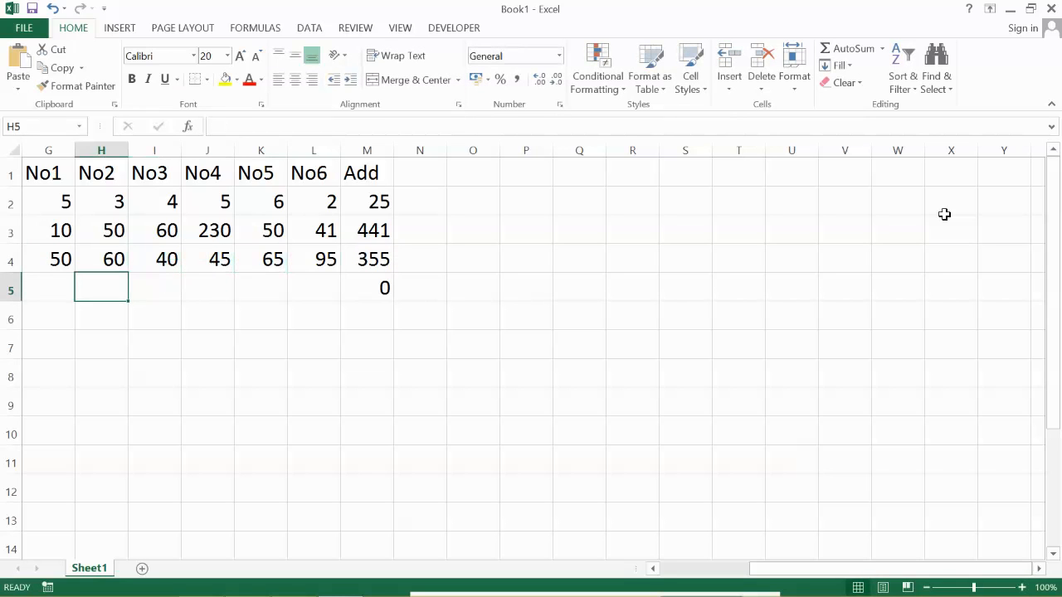
# - Enter the values 10, 65, 65, 45, 65 and 78 under No1 to No6 in cells G5 to L5
pyautogui.press('Left')
pyautogui.write('10')
pyautogui.press('Tab')
pyautogui.write('65')
pyautogui.press('Tab')
pyautogui.write('65')
pyautogui.press('Tab')
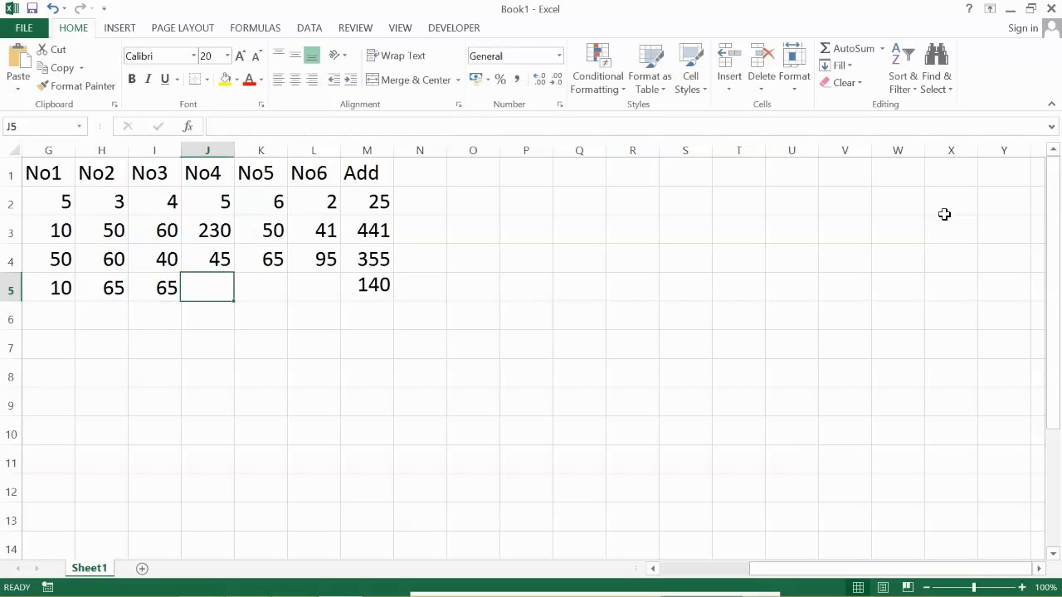
pyautogui.write('45')
pyautogui.press('Tab')
pyautogui.write('65')
pyautogui.press('Tab')
pyautogui.write('78')
pyautogui.press('Tab')
pyautogui.press('Return')
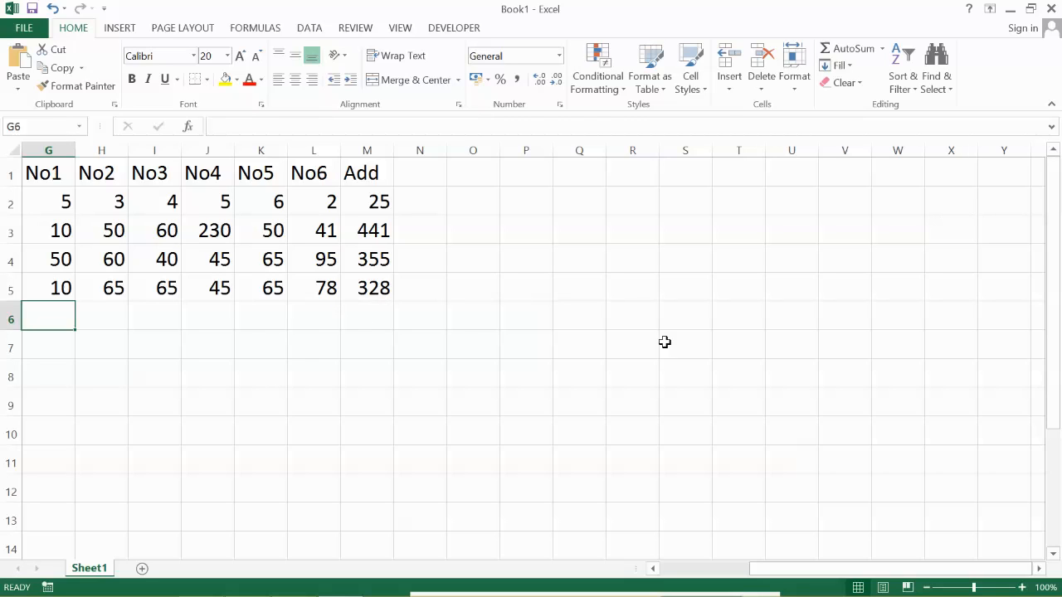
# - Enter the values 50, 65, 90, 80, 70 and 50 under No1 to No6 in cells G6 to L6
pyautogui.write('50')
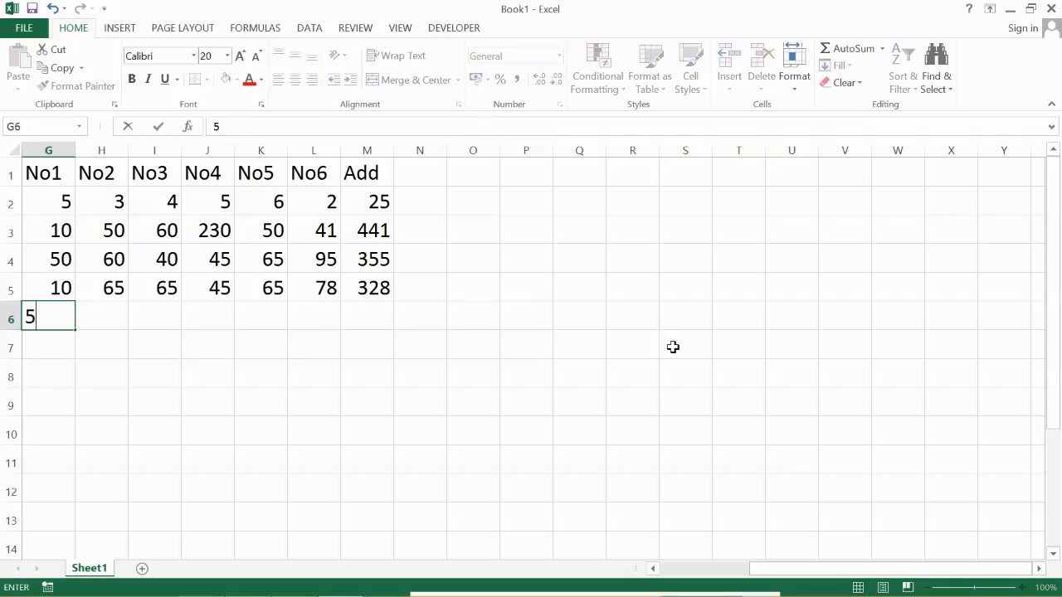
pyautogui.press('Tab')
pyautogui.write('65')
pyautogui.press('Tab')
pyautogui.write('90')
pyautogui.press('Tab')
pyautogui.write('8')
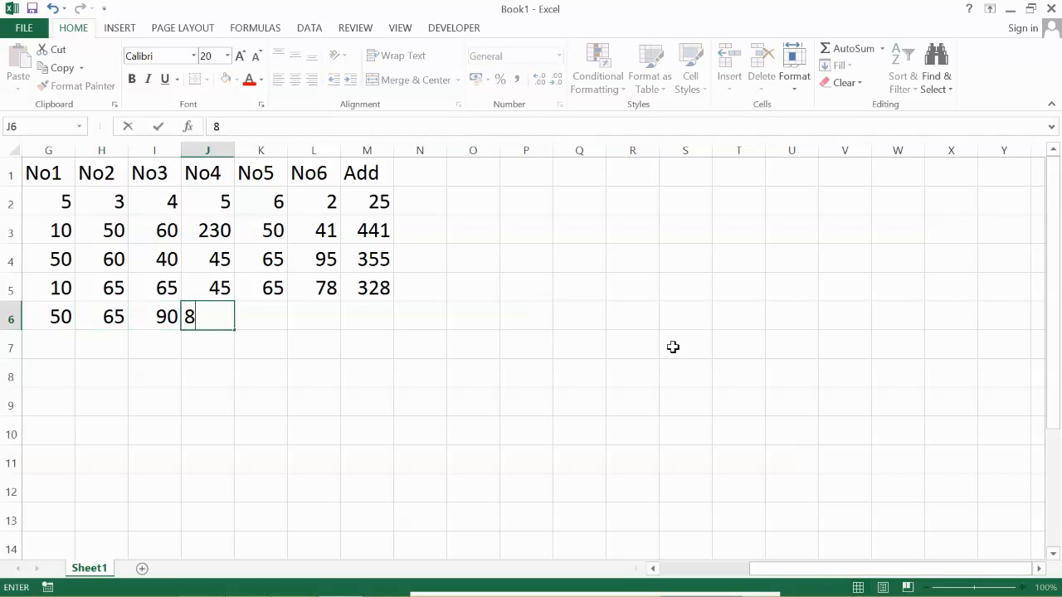
pyautogui.write('0')
pyautogui.press('Tab')
pyautogui.write('710')
pyautogui.press('Tab')
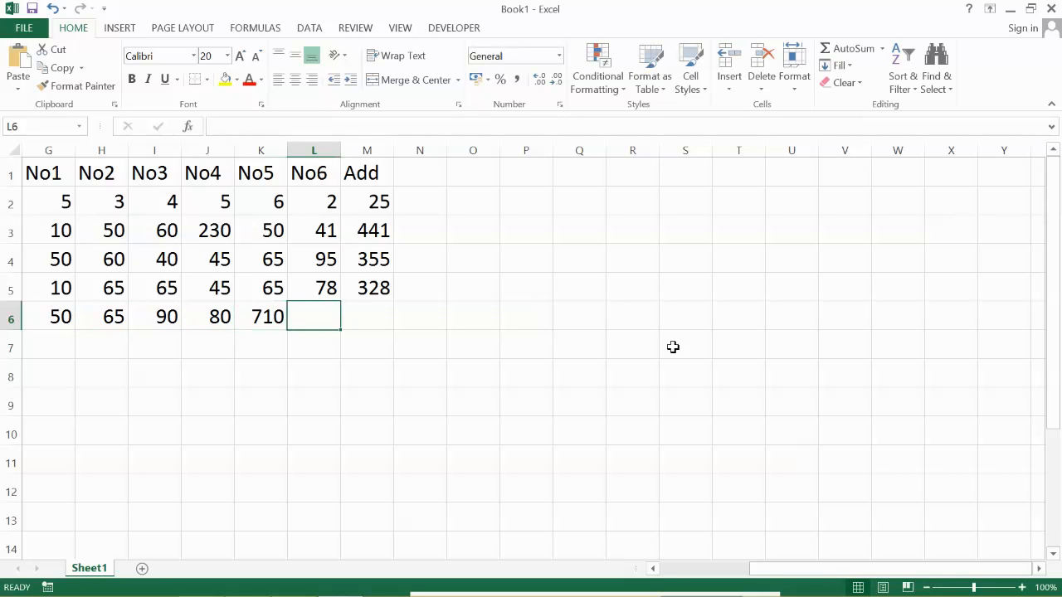
pyautogui.hotkey('shift', 'Tab')
pyautogui.write('70')
pyautogui.press('Tab')
pyautogui.write('50')
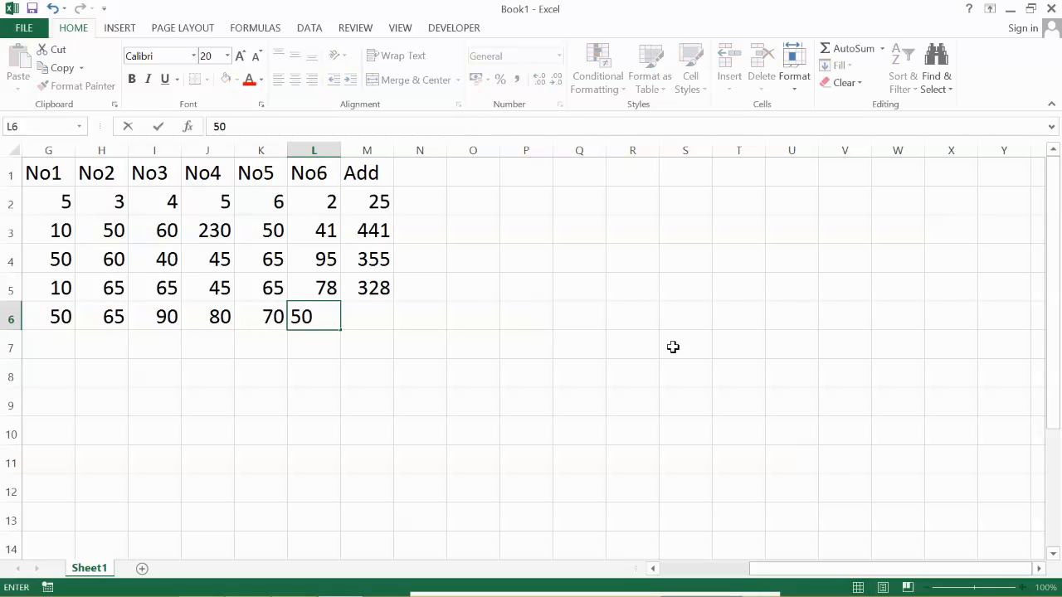
pyautogui.press('Return')
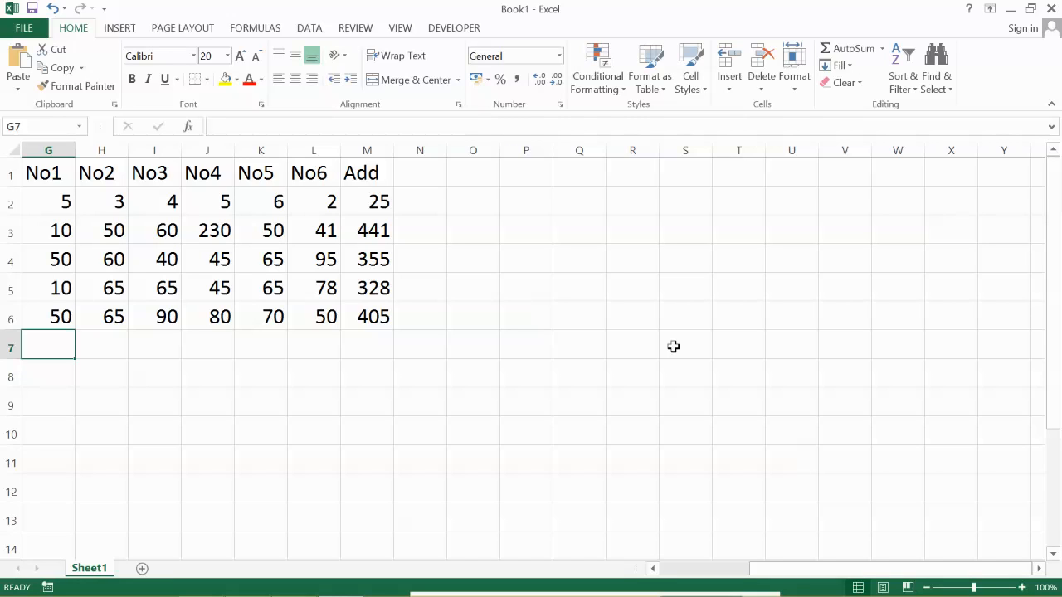
# - Enter the values 78, 98, 25, 65, 74 and 98 under No1 to No6 in cells G7 to L7
pyautogui.write('78')
pyautogui.press('Tab')
pyautogui.write('98')
pyautogui.press('Tab')
pyautogui.write('25')
pyautogui.press('Tab')
pyautogui.write('65')
pyautogui.press('Tab')
pyautogui.write('74')
pyautogui.press('Tab')
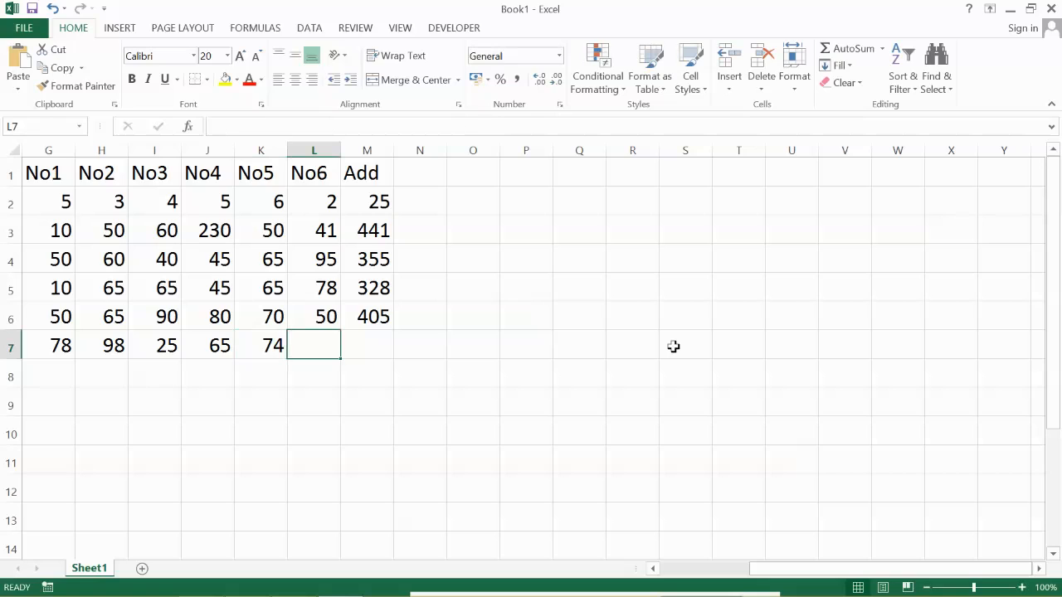
pyautogui.write('98')
pyautogui.press('Return')
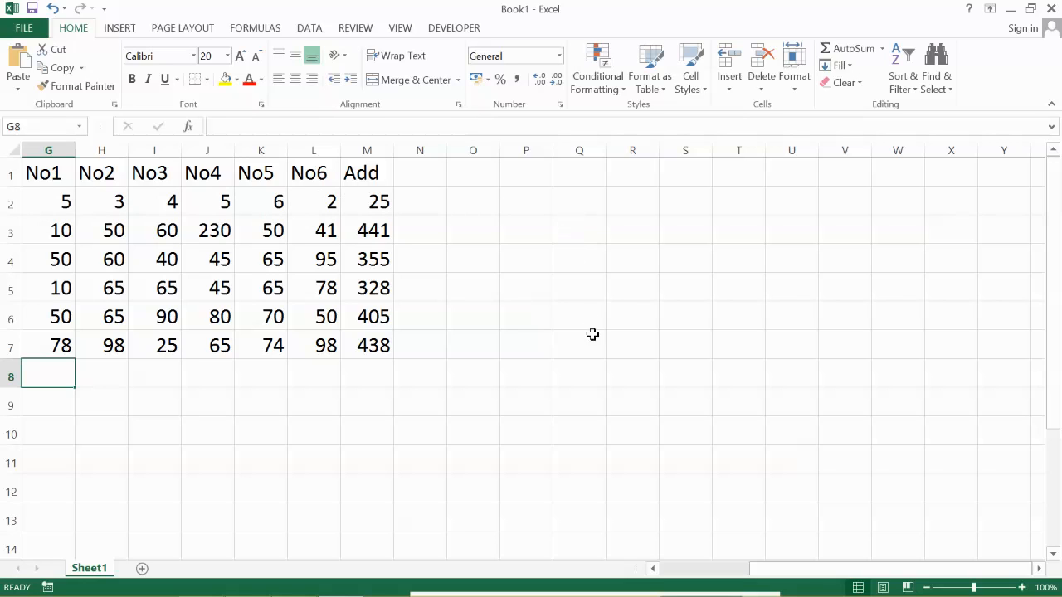
# - Start a new table with the headings Village in cell N1 and Population in cell O1
pyautogui.press('Right')
pyautogui.press('Right')
pyautogui.press('Right')
pyautogui.press('Right')
pyautogui.press('Right')
pyautogui.press('Right')
pyautogui.press('Right')
pyautogui.press('Right')
pyautogui.press('Right')
pyautogui.press('Right')
pyautogui.press('Right')
pyautogui.press('Right')
pyautogui.press('Right')
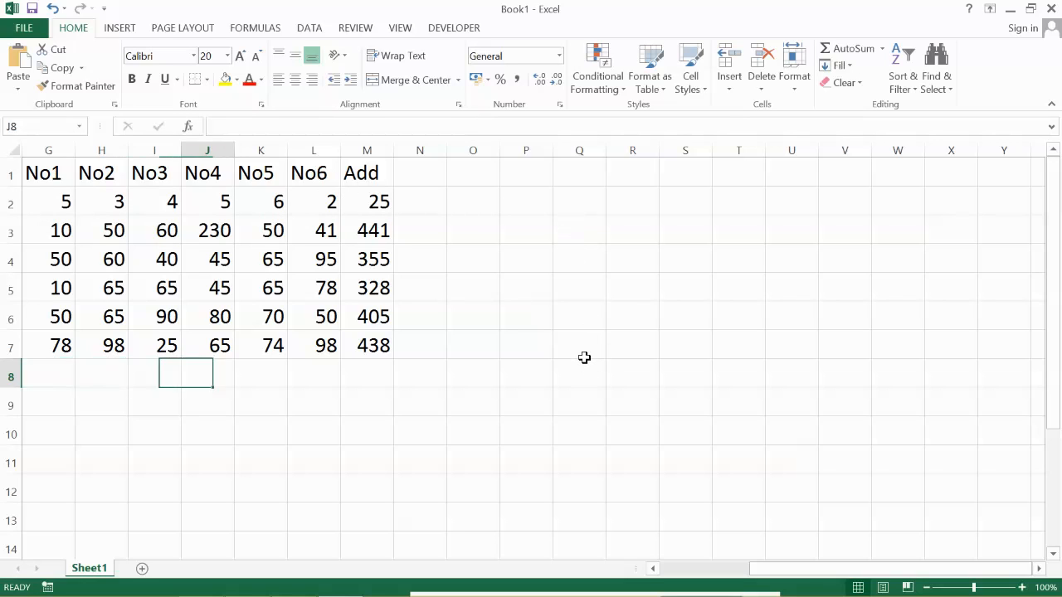
pyautogui.press('Right')
pyautogui.press('Right')
pyautogui.press('Right')
pyautogui.press('Right')
pyautogui.press('Right')
pyautogui.press('Right')
pyautogui.press('Right')
pyautogui.press('Right')
pyautogui.press('Right')
pyautogui.press('Right')
pyautogui.press('Right')
pyautogui.press('Right')
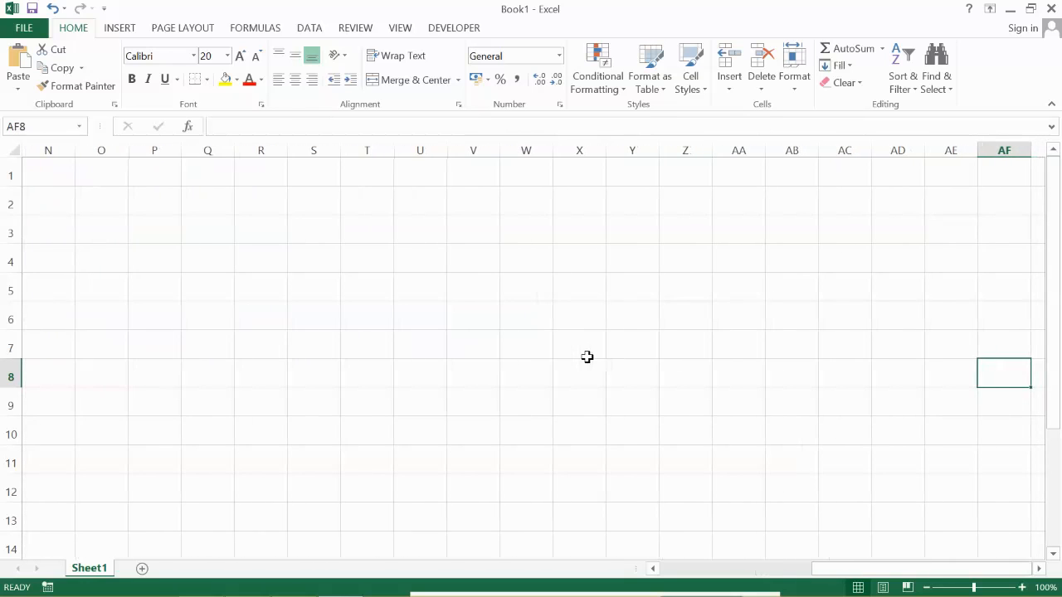
pyautogui.click(51, 171)
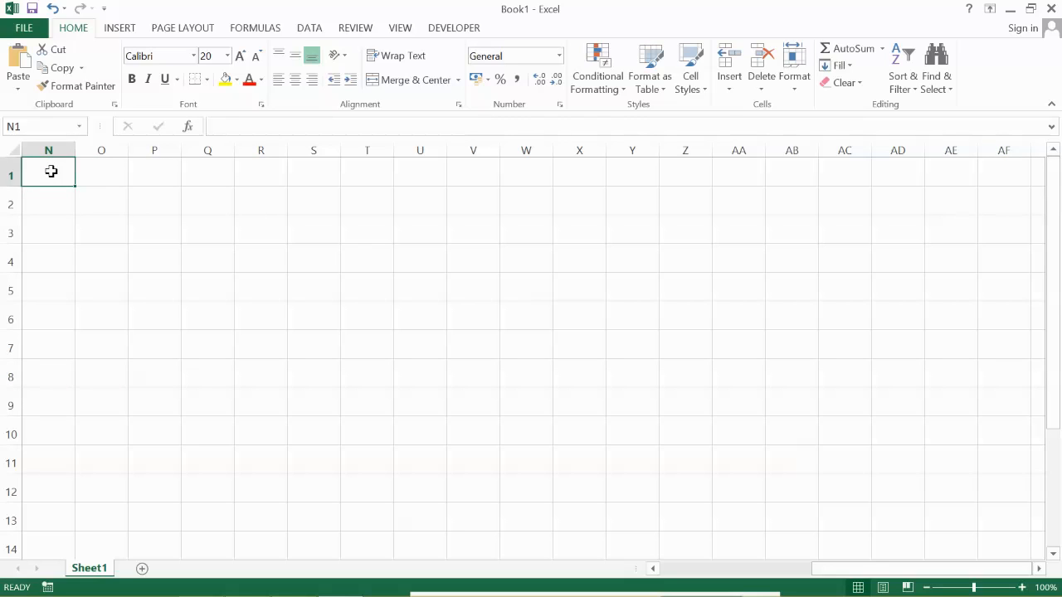
pyautogui.write('Village')
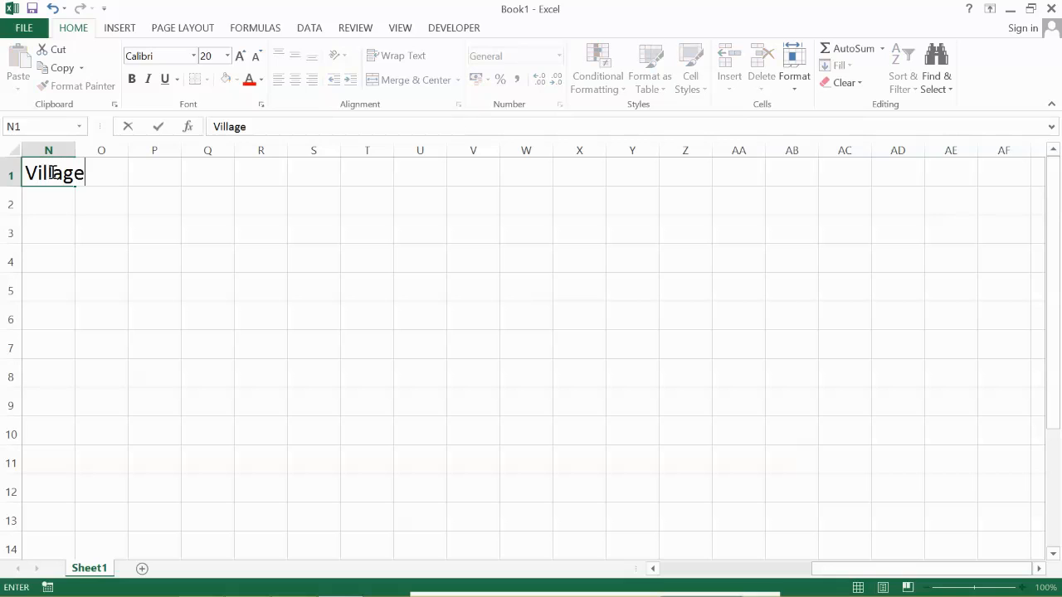
pyautogui.press('Tab')
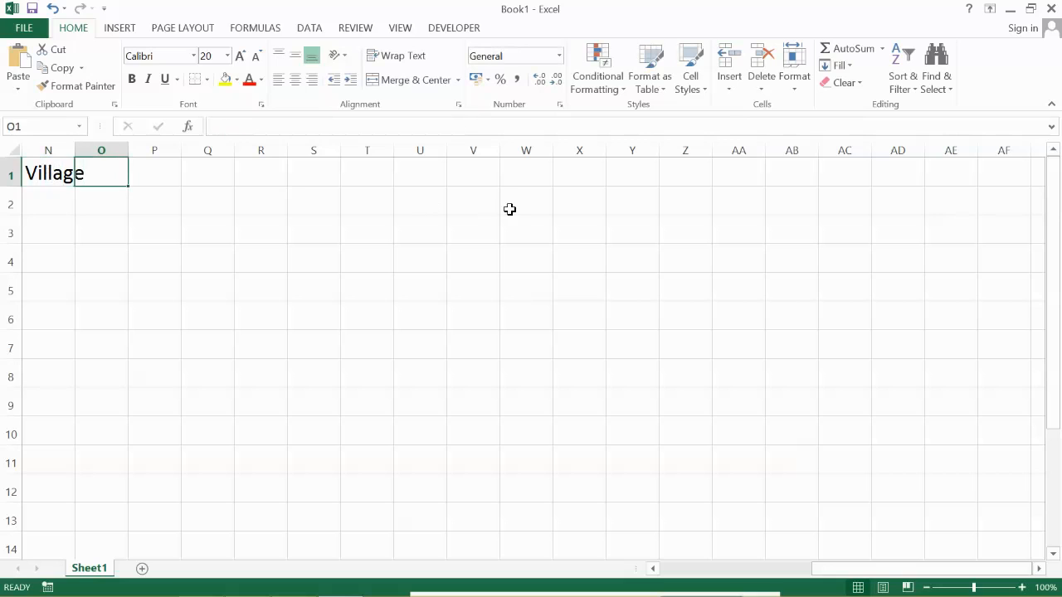
pyautogui.write('Popul')
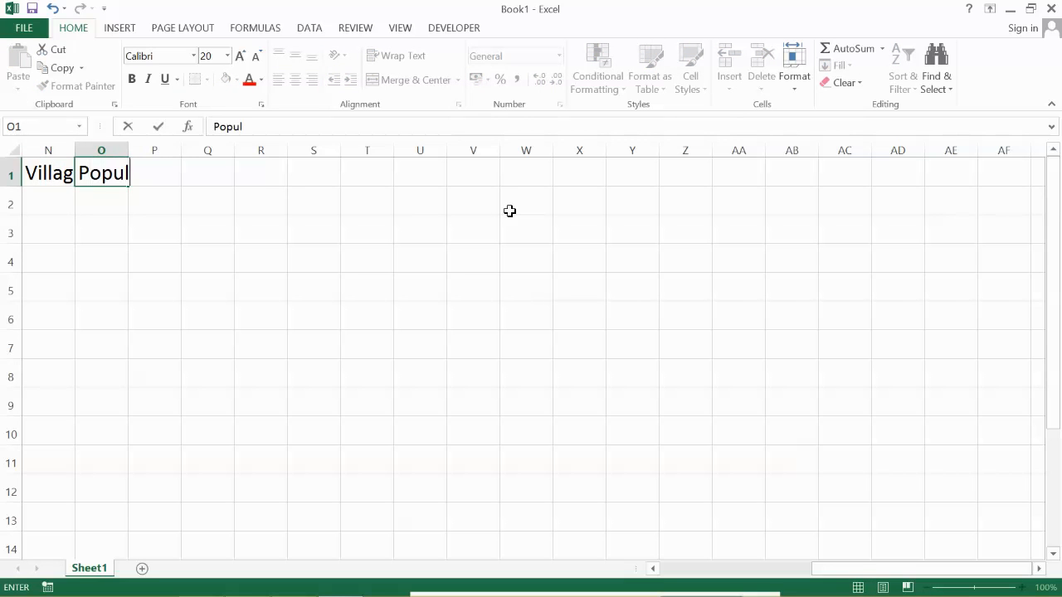
pyautogui.write('ation')
pyautogui.press('Return')
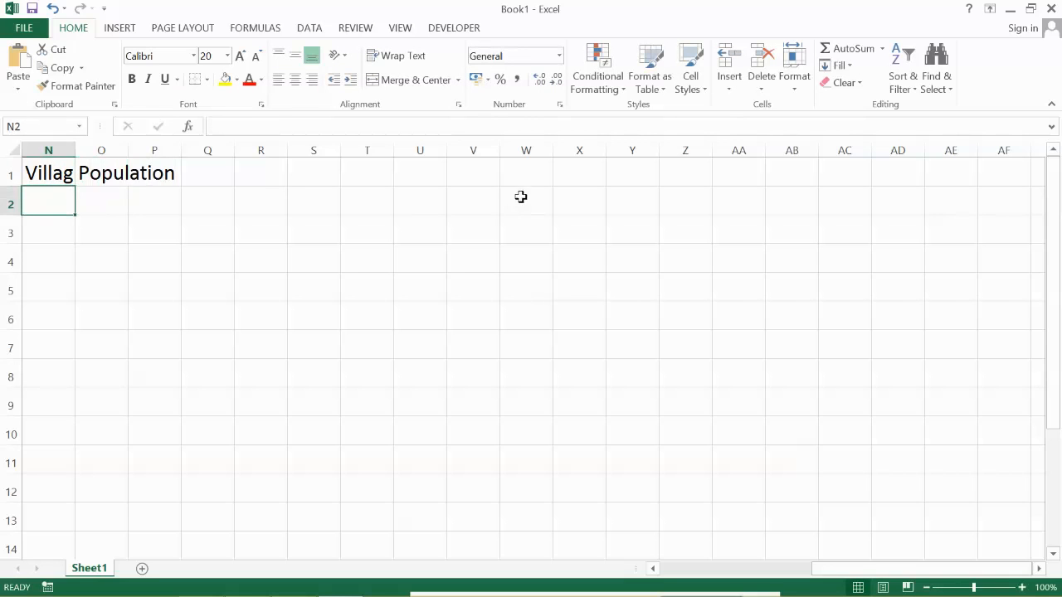
# - Fit columns N and O to their headings and enter the villages Barhara Kothi in N2 and Barhari in N3
pyautogui.doubleClick(77, 146)
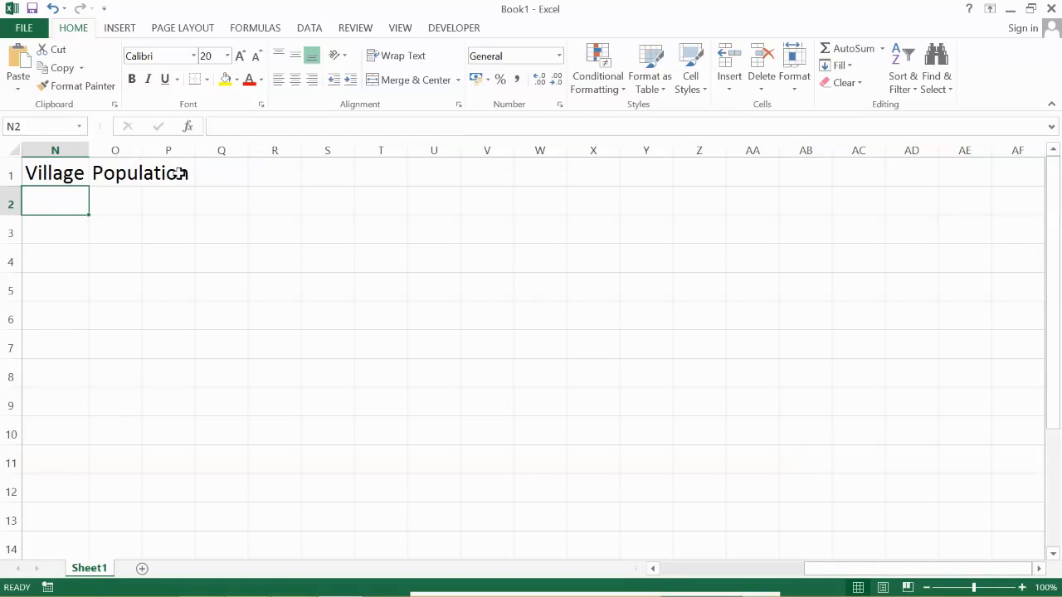
pyautogui.doubleClick(142, 150)
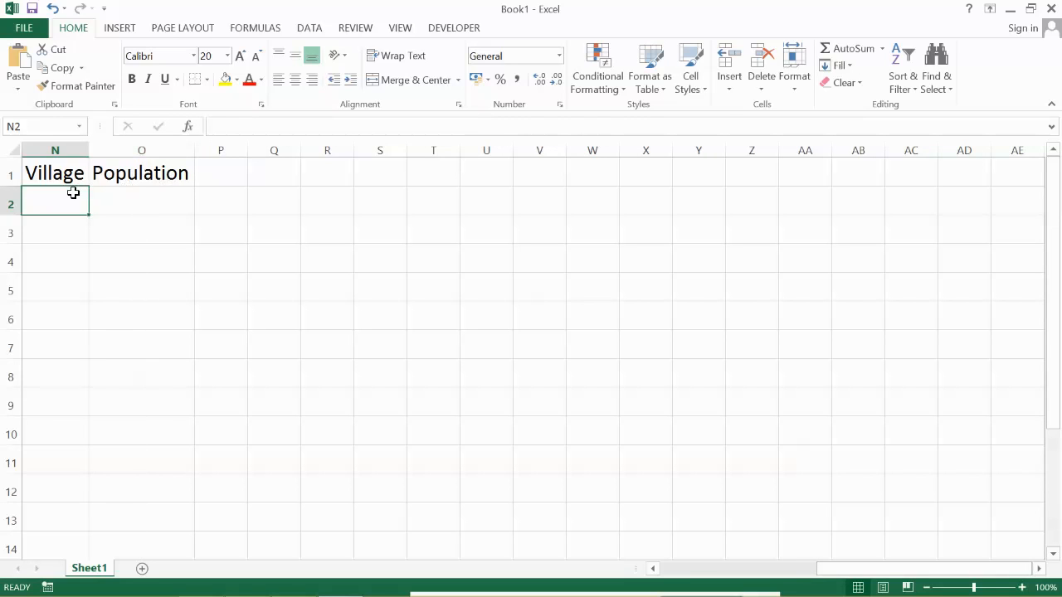
pyautogui.write('Barhara Kothi')
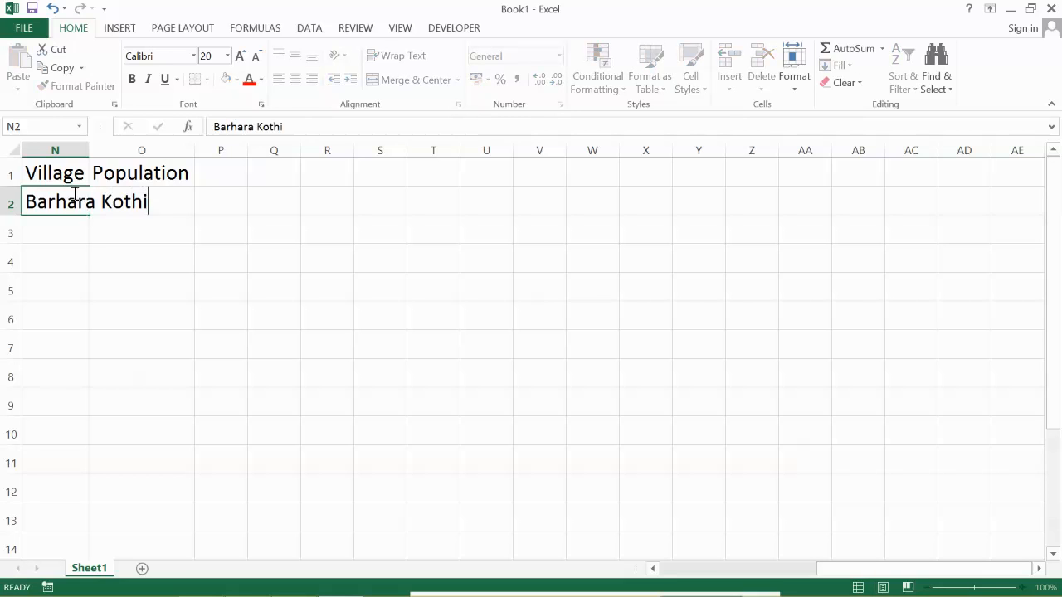
pyautogui.press('Return')
pyautogui.write('Barhari')
pyautogui.press('Return')
# - Enter the villages Basudeopur, Harirahi and Jaynagra in cells N4 to N6 and fit column N's width to the names
pyautogui.write('basude')
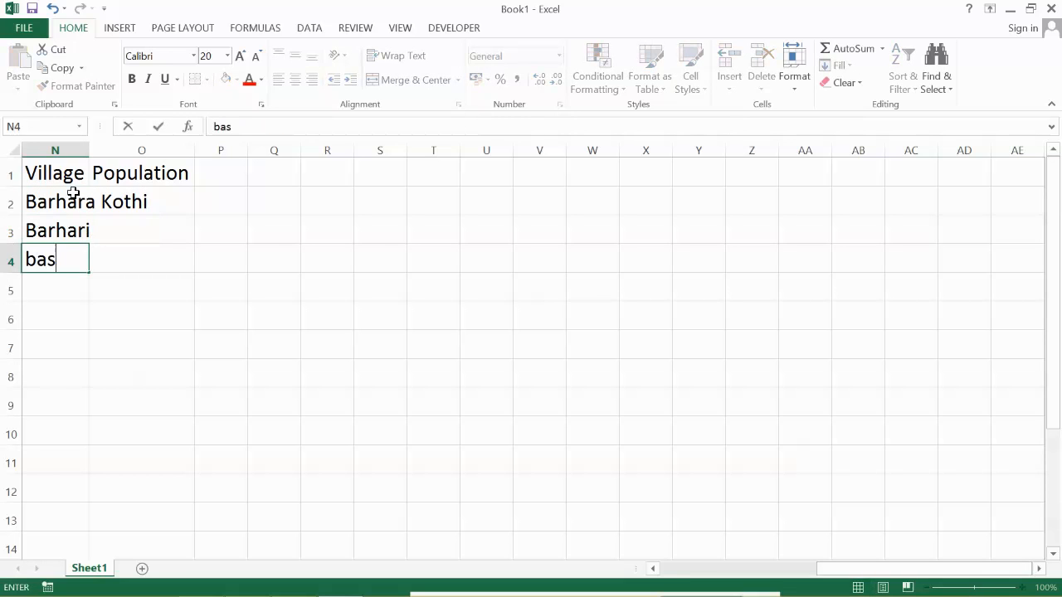
pyautogui.press('BackSpace')
pyautogui.press('BackSpace')
pyautogui.press('BackSpace')
pyautogui.press('BackSpace')
pyautogui.press('BackSpace')
pyautogui.press('BackSpace')
pyautogui.write('Basudeopur')
pyautogui.press('Return')
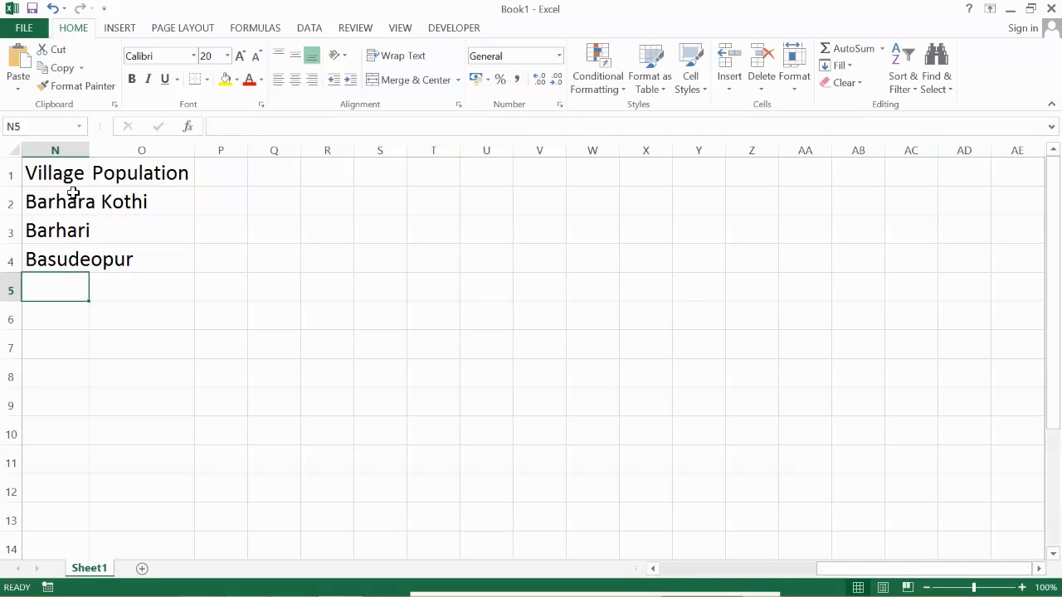
pyautogui.write('Harirahi')
pyautogui.press('Return')
pyautogui.write('Jaynagra')
pyautogui.press('Return')
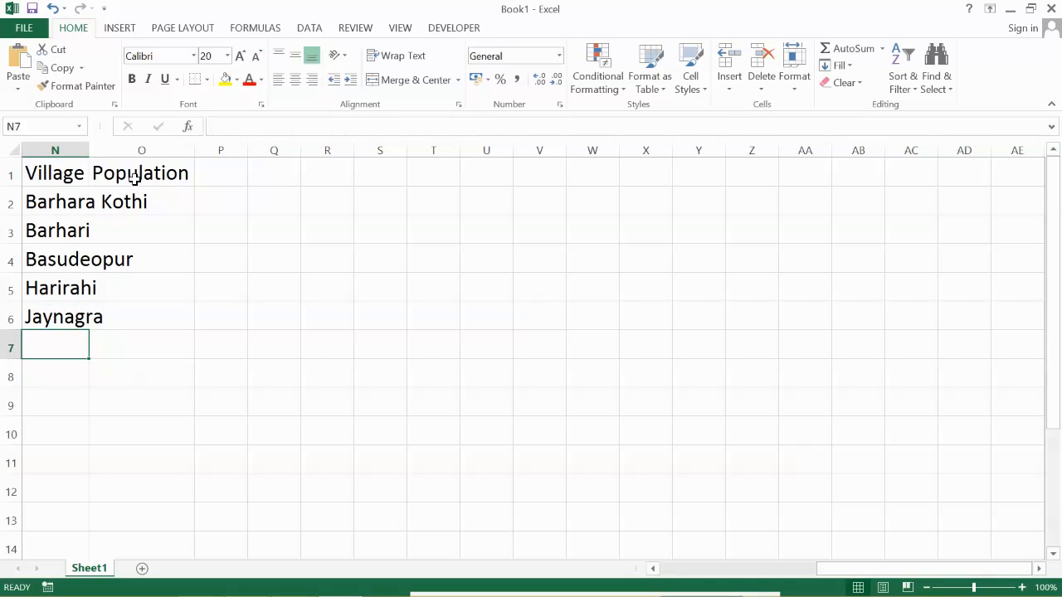
pyautogui.moveTo(91, 147); pyautogui.dragTo(91, 147)
pyautogui.doubleClick(90, 147)
# - Enter the populations 500, 600, 300, 400 and 800 for the five villages in cells O2 to O6
pyautogui.click(213, 207)
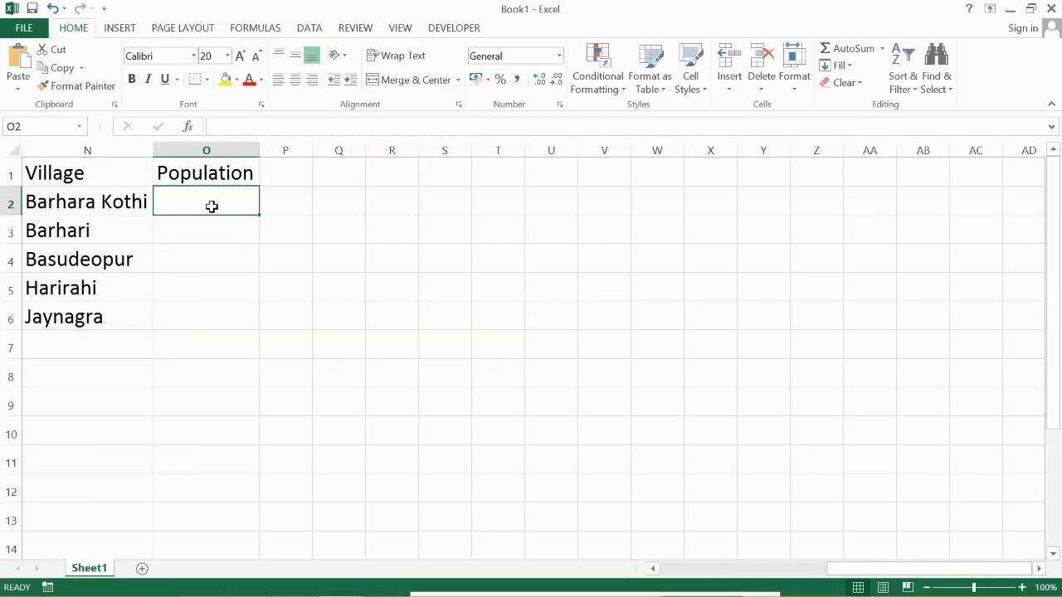
pyautogui.write('500')
pyautogui.press('Return')
pyautogui.write('600')
pyautogui.press('Return')
pyautogui.write('300')
pyautogui.press('Return')
pyautogui.write('400')
pyautogui.press('Return')
pyautogui.write('800')
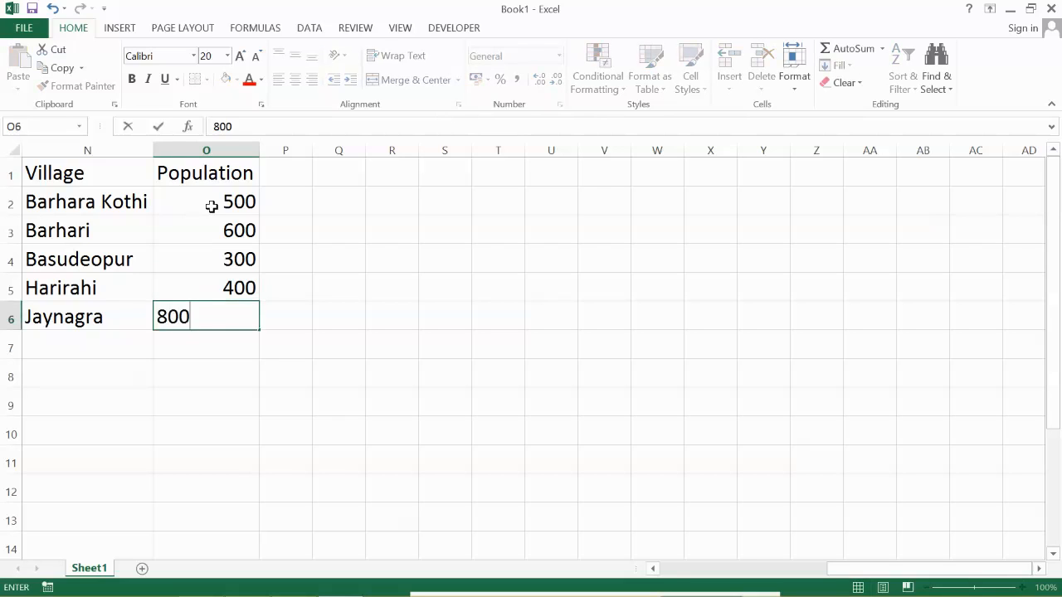
pyautogui.press('Return')
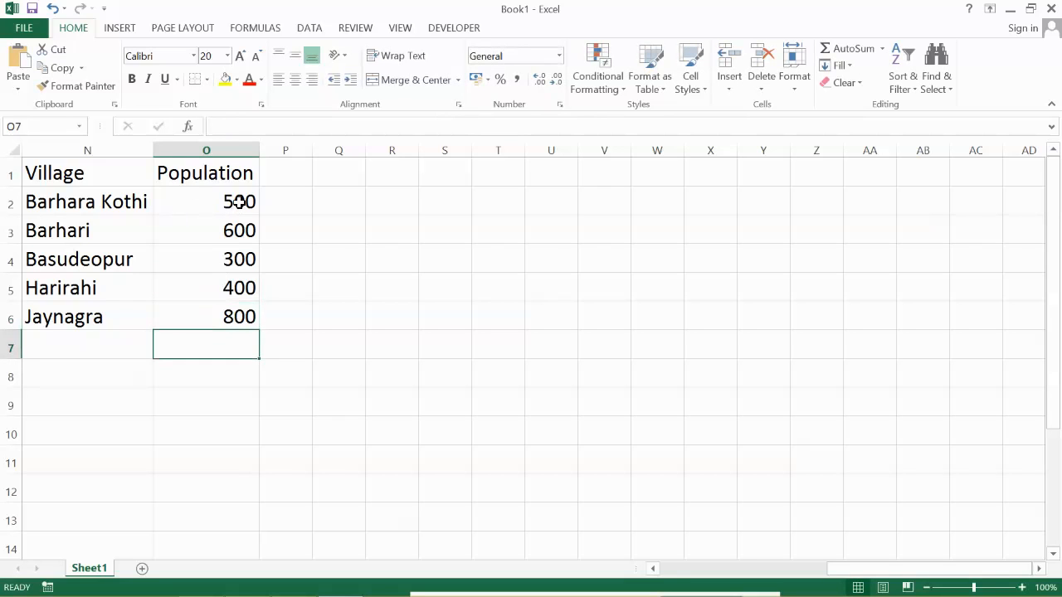
# - Label cell N7 Total and sum the village populations in O7 with the formula =sum(o2:o6)
pyautogui.click(92, 345)
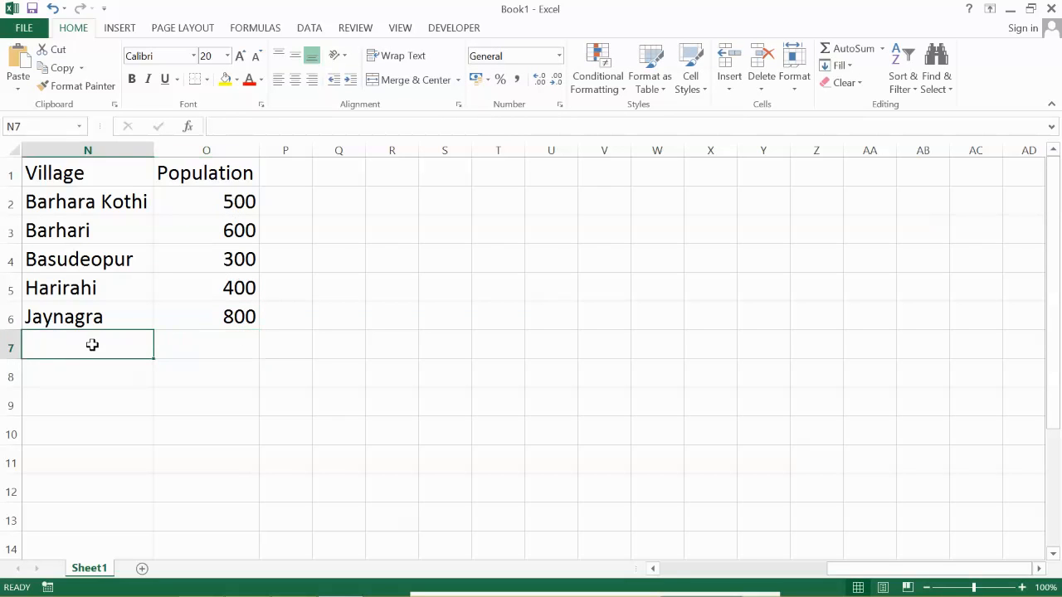
pyautogui.write('Total')
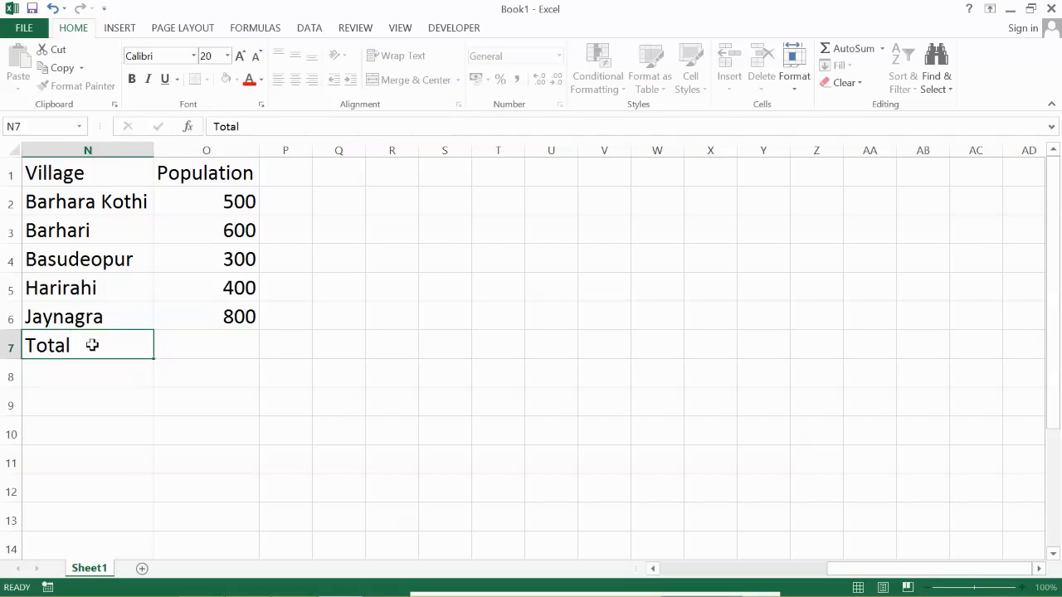
pyautogui.press('Tab')
pyautogui.write('=')
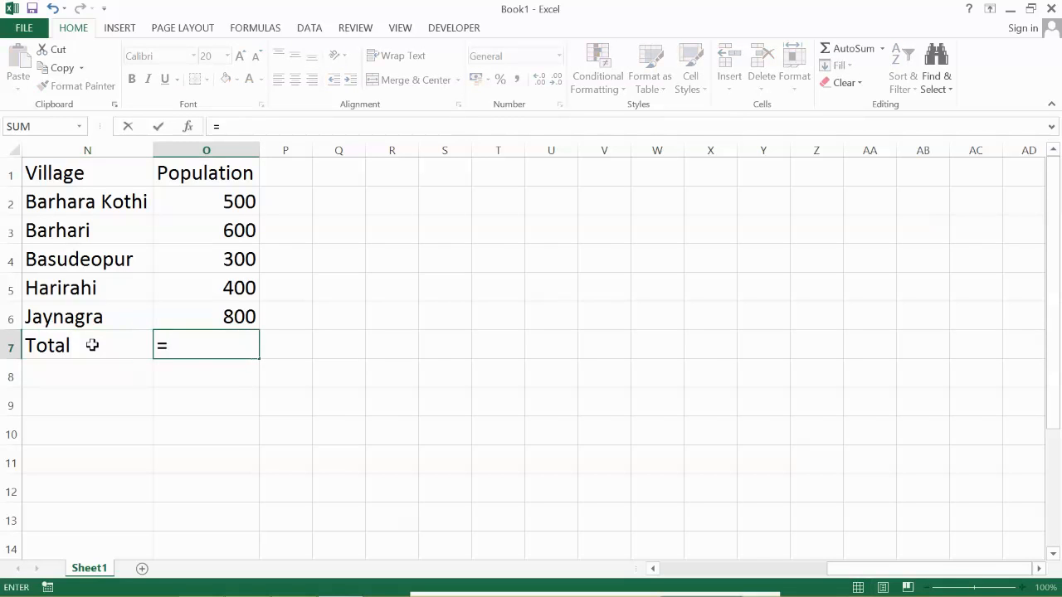
pyautogui.write('sum(')
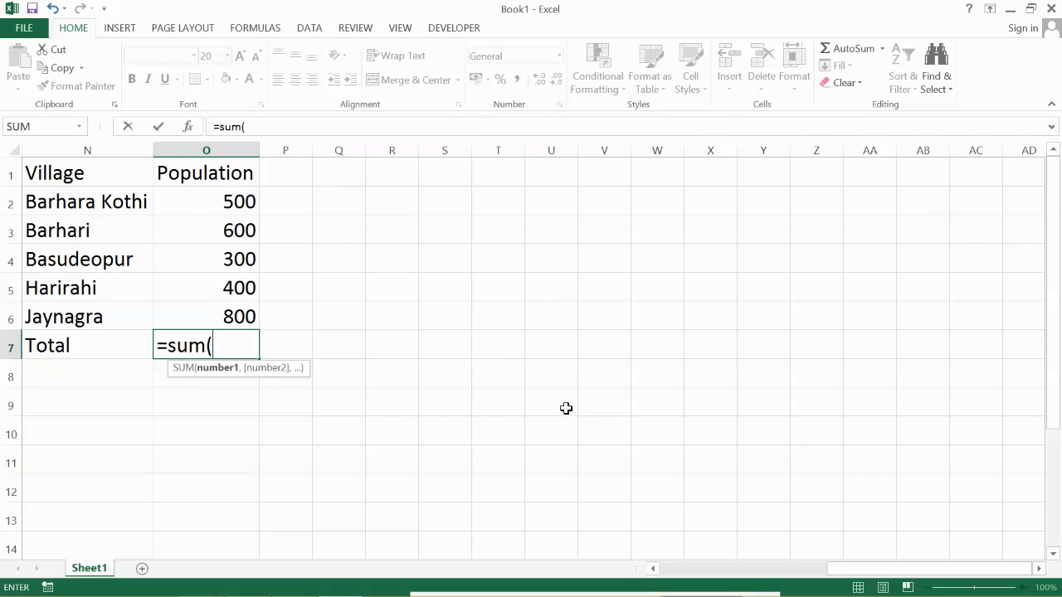
pyautogui.write('o2:')
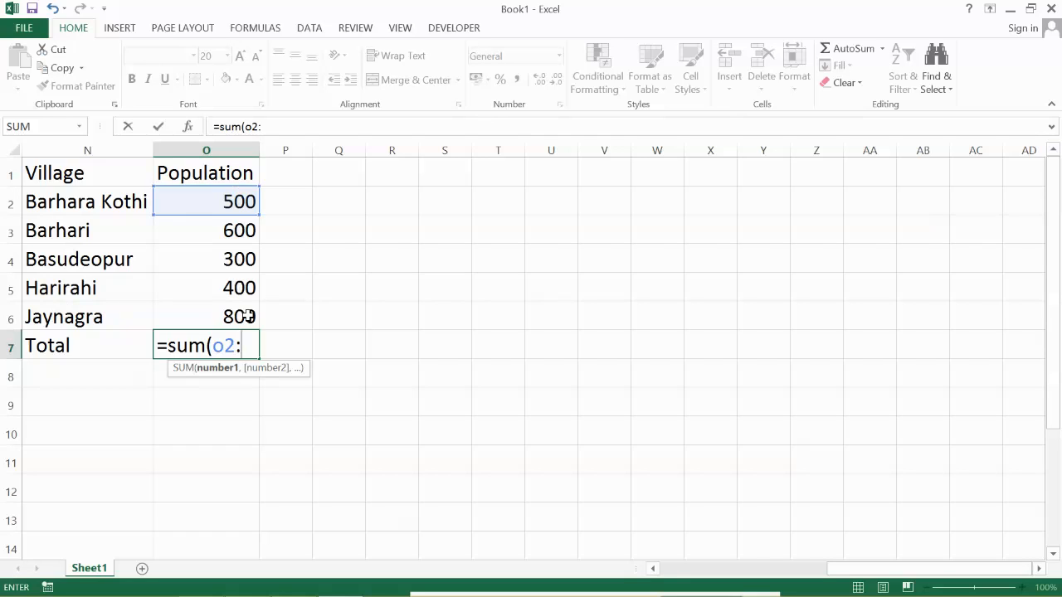
pyautogui.write('o6')
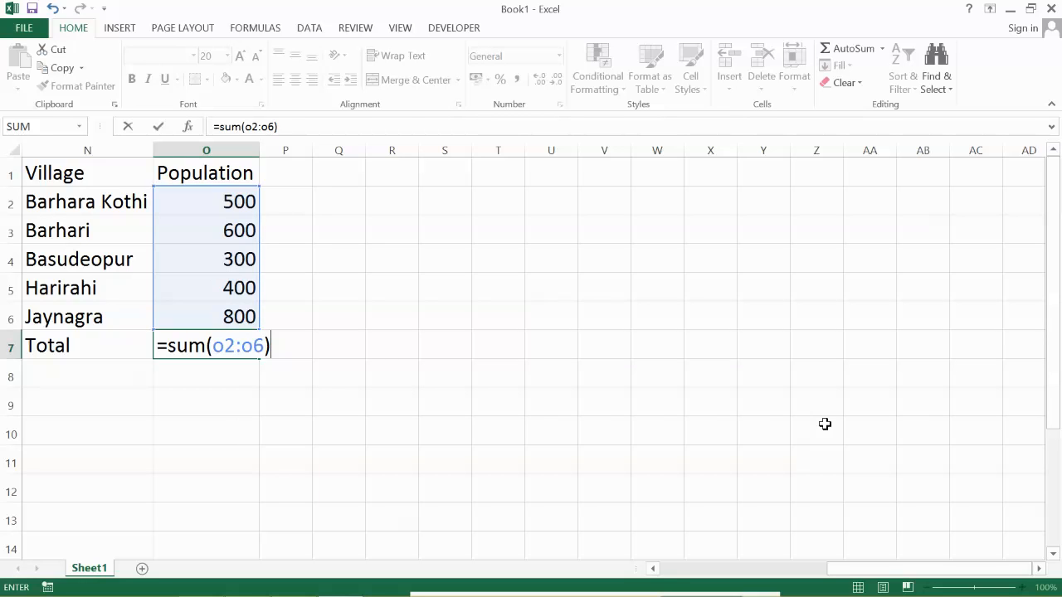
pyautogui.press('Return')
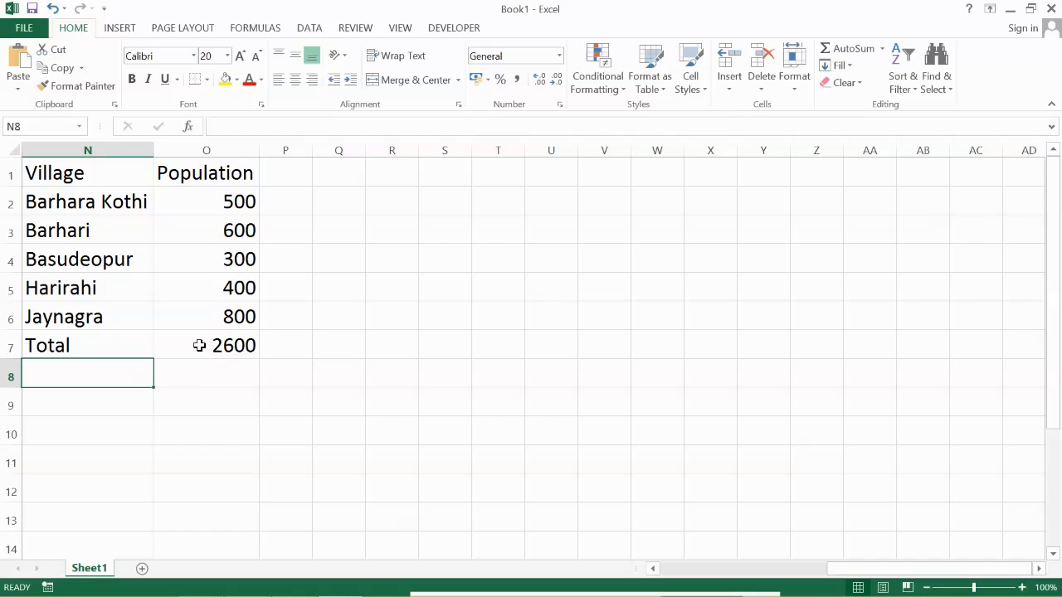
# - Re-enter the populations in cells O2 to O5 as 700, 500, 300 and 600
pyautogui.click(234, 202)
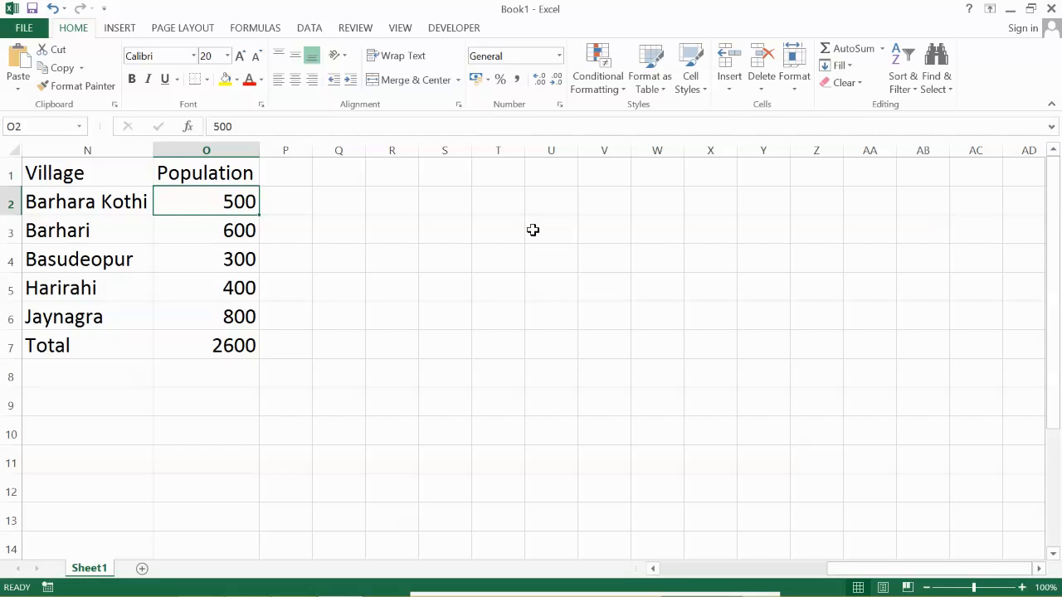
pyautogui.write('700')
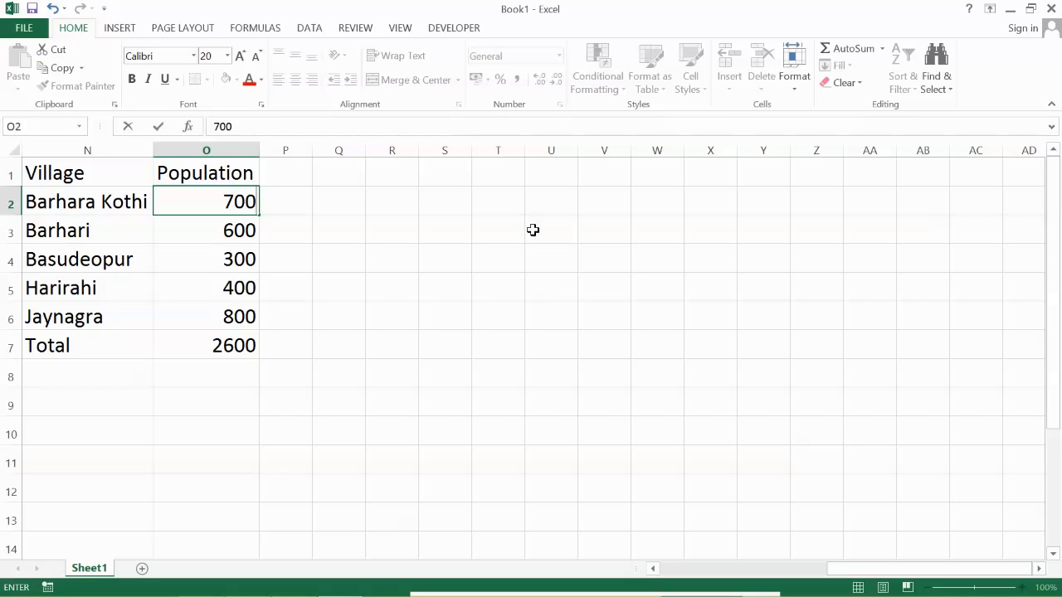
pyautogui.press('Return')
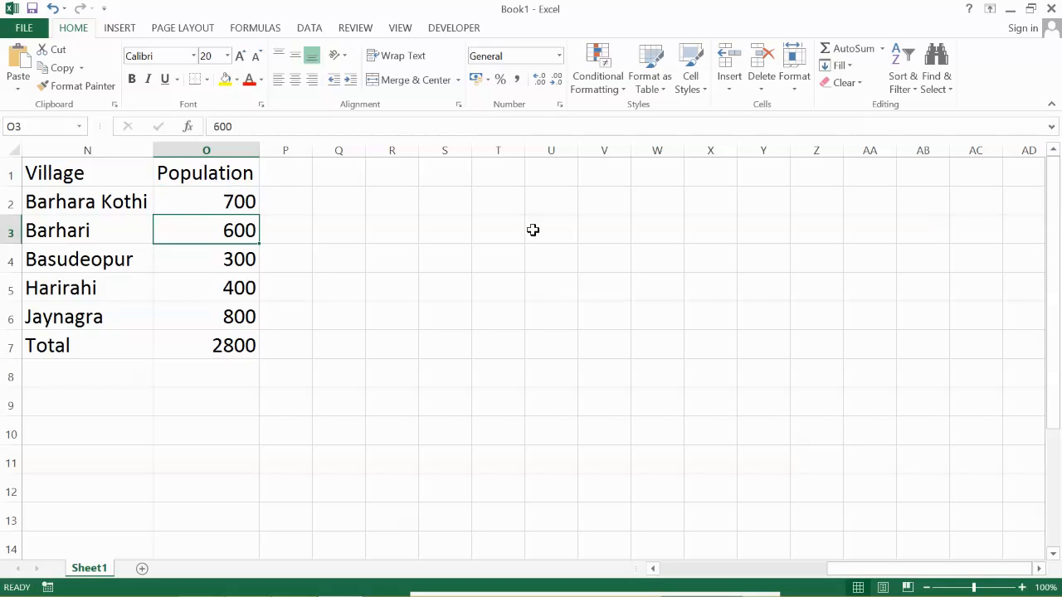
pyautogui.write('500')
pyautogui.press('Return')
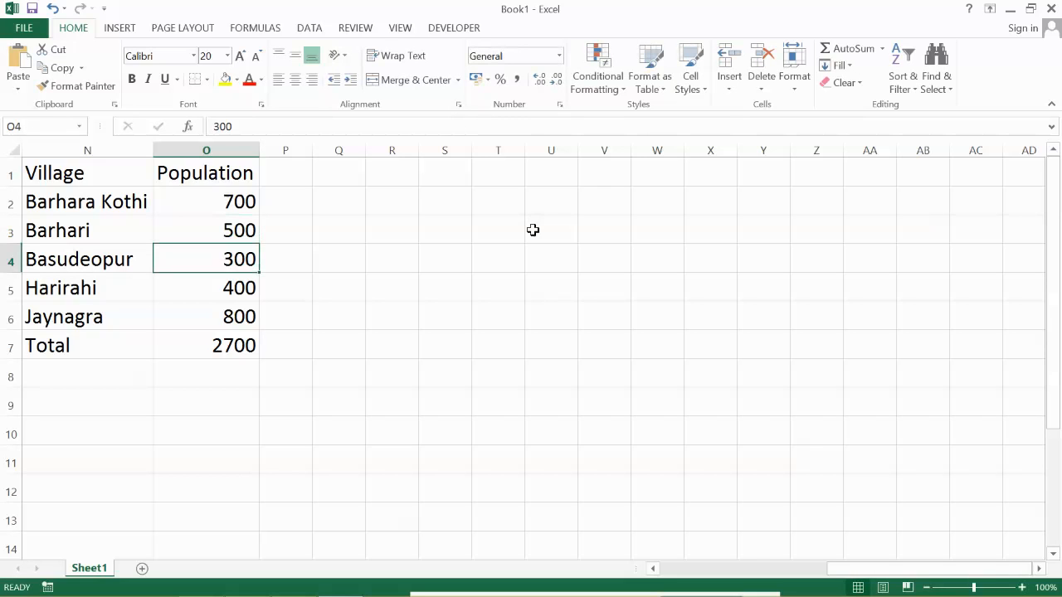
pyautogui.write('300')
pyautogui.press('Return')
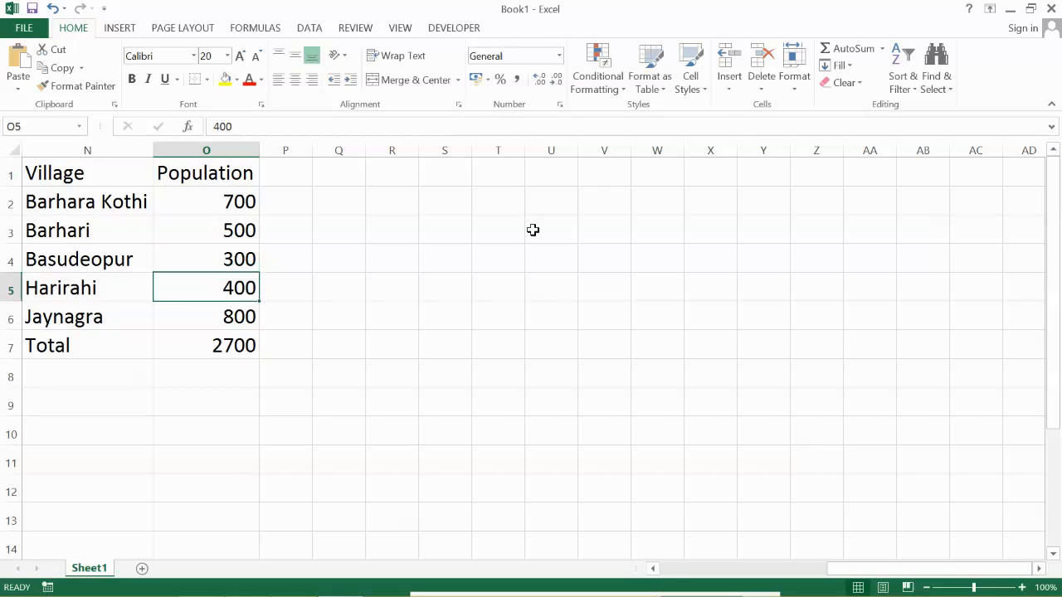
pyautogui.write('4')
pyautogui.press('BackSpace')
pyautogui.write('600')
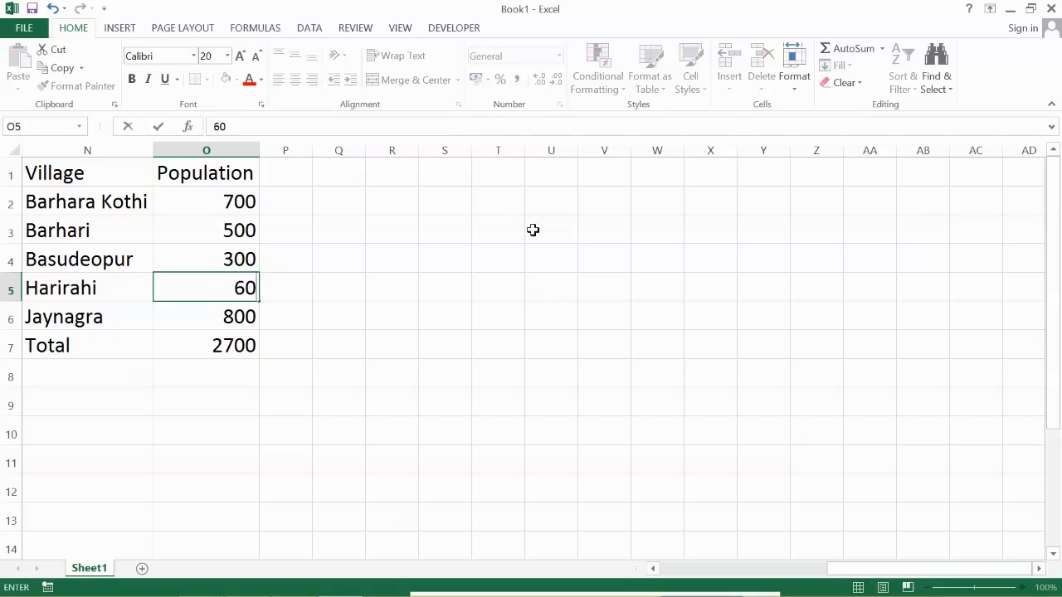
pyautogui.press('Return')
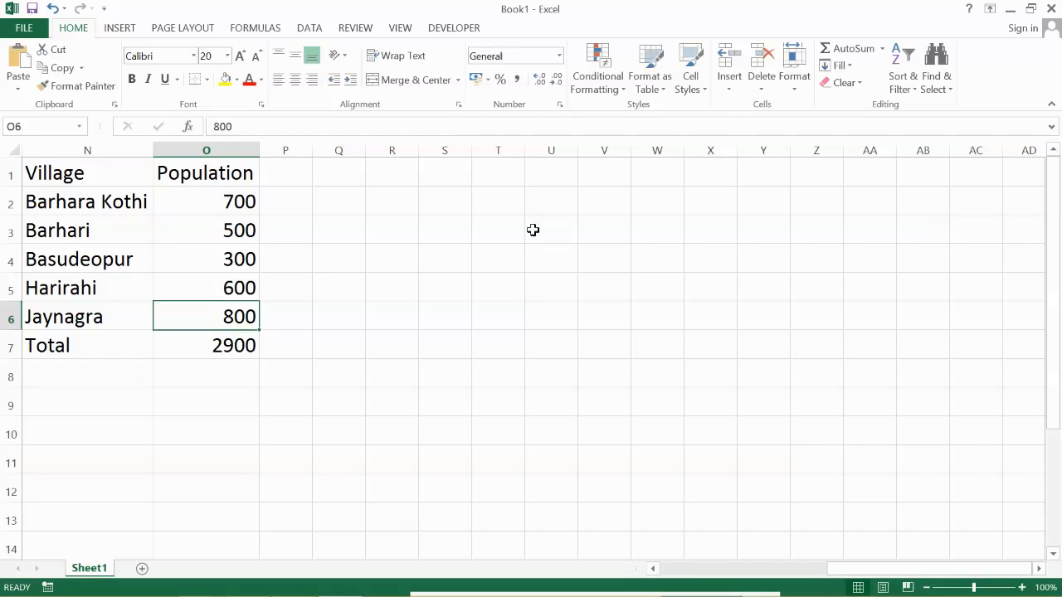
# - Review the arithmetic, six-number sum and village population tables by going along row 6 to column A and back to column N
pyautogui.press('Left')
pyautogui.press('Left')
pyautogui.press('Left')
pyautogui.press('Left')
pyautogui.press('Left')
pyautogui.press('Left')
pyautogui.press('Left')
pyautogui.press('Left')
pyautogui.press('Left')
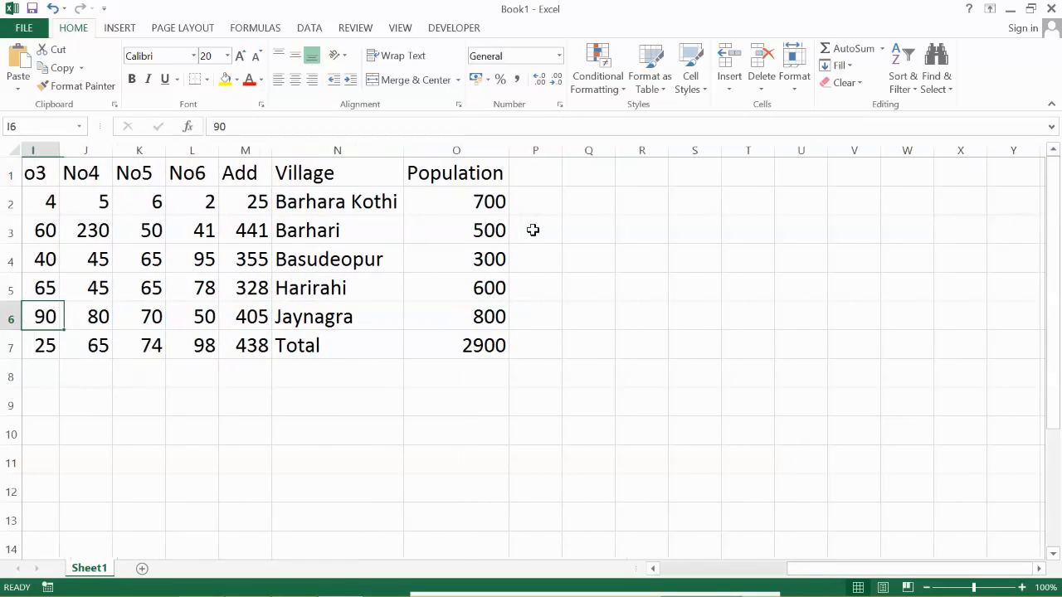
pyautogui.press('Left')
pyautogui.press('Left')
pyautogui.press('Left')
pyautogui.press('Left')
pyautogui.press('Left')
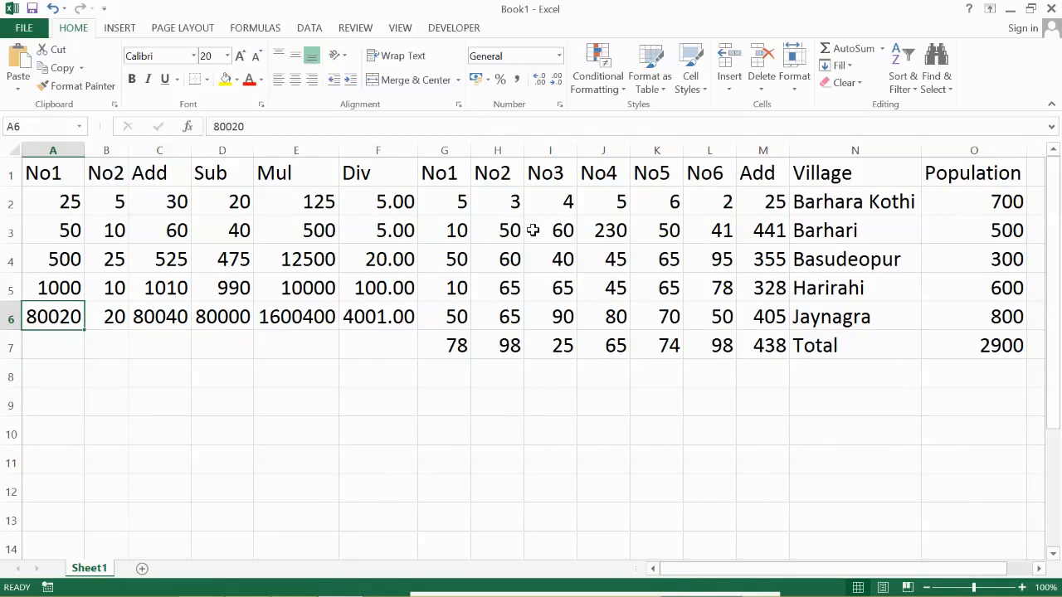
pyautogui.press('Right')
pyautogui.press('Right')
pyautogui.press('Right')
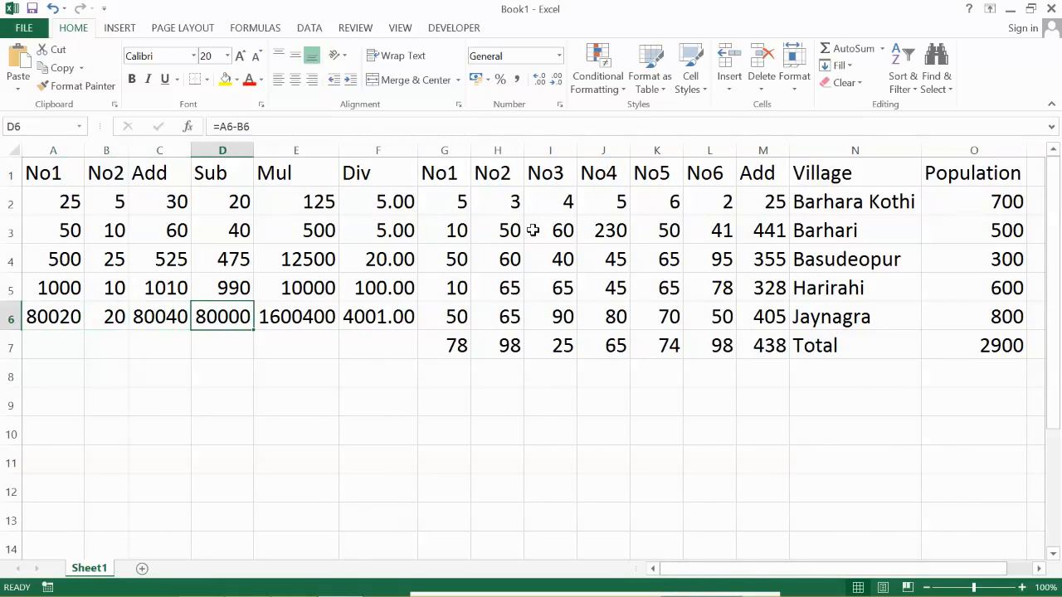
pyautogui.press('Right')
pyautogui.press('Right')
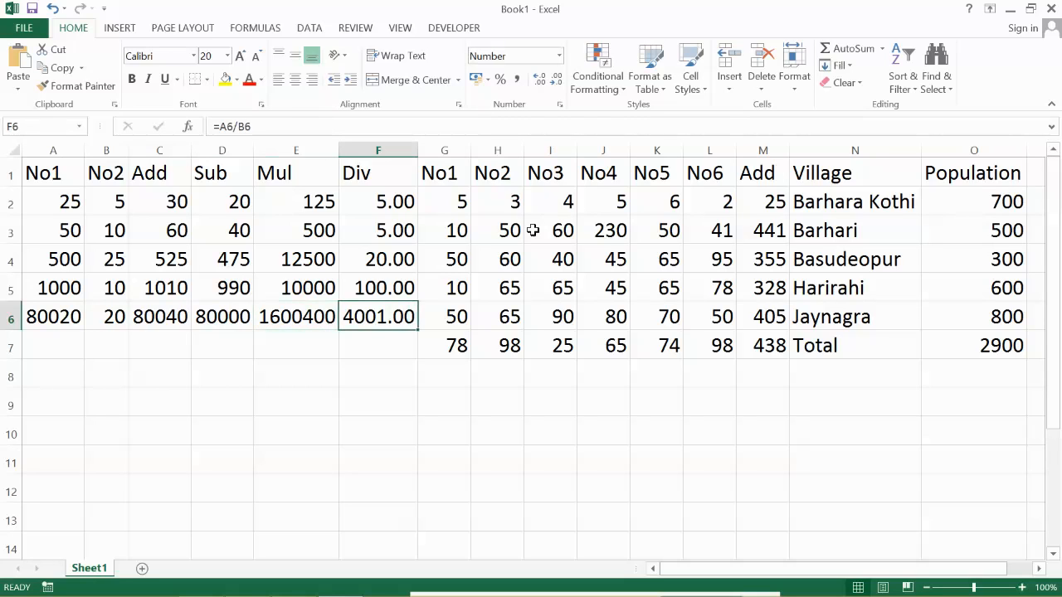
pyautogui.press('Right')
pyautogui.press('Right')
pyautogui.press('Right')
pyautogui.press('Right')
pyautogui.press('Right')
pyautogui.press('Right')
pyautogui.press('Right')
pyautogui.press('Right')
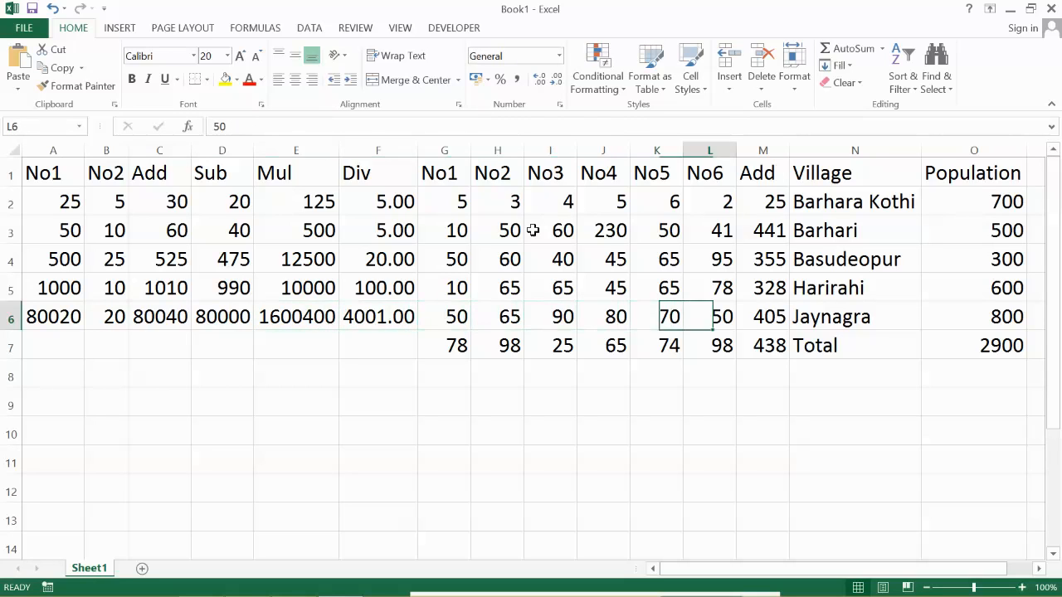
pyautogui.press('Left')
pyautogui.press('Right')
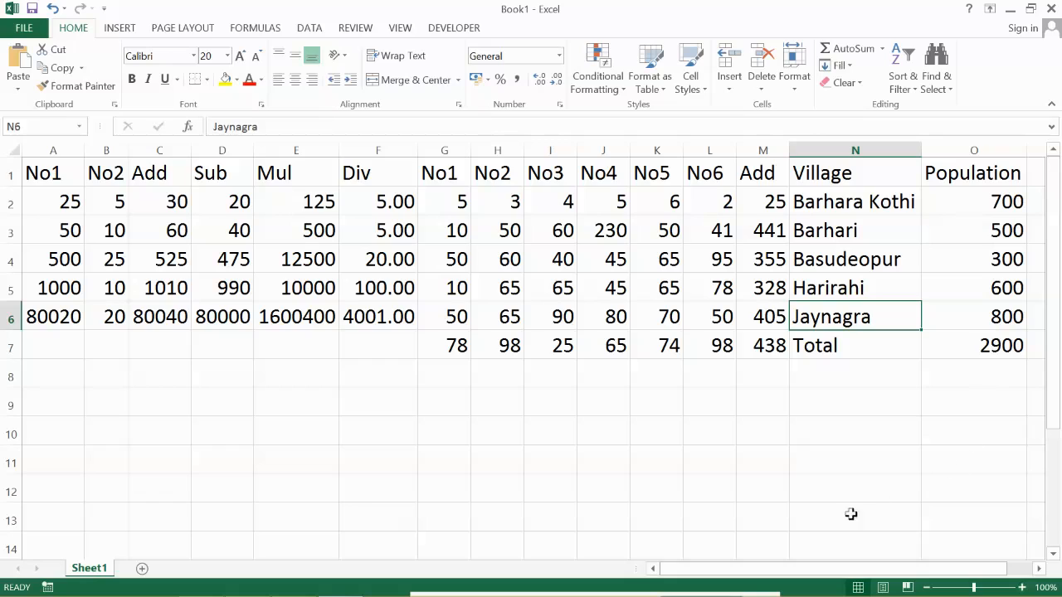
pyautogui.moveTo(806, 593)
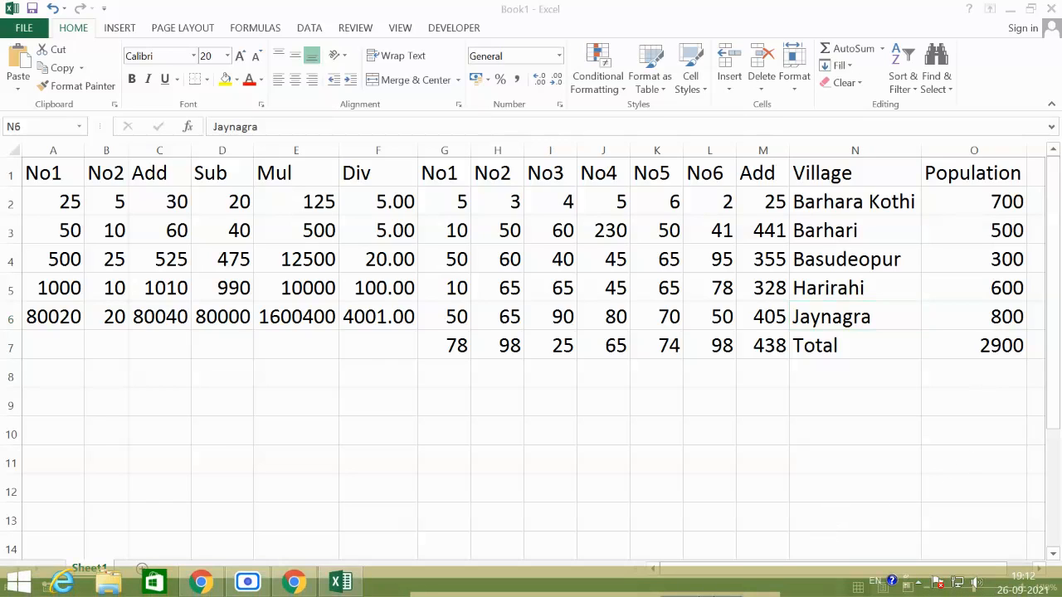